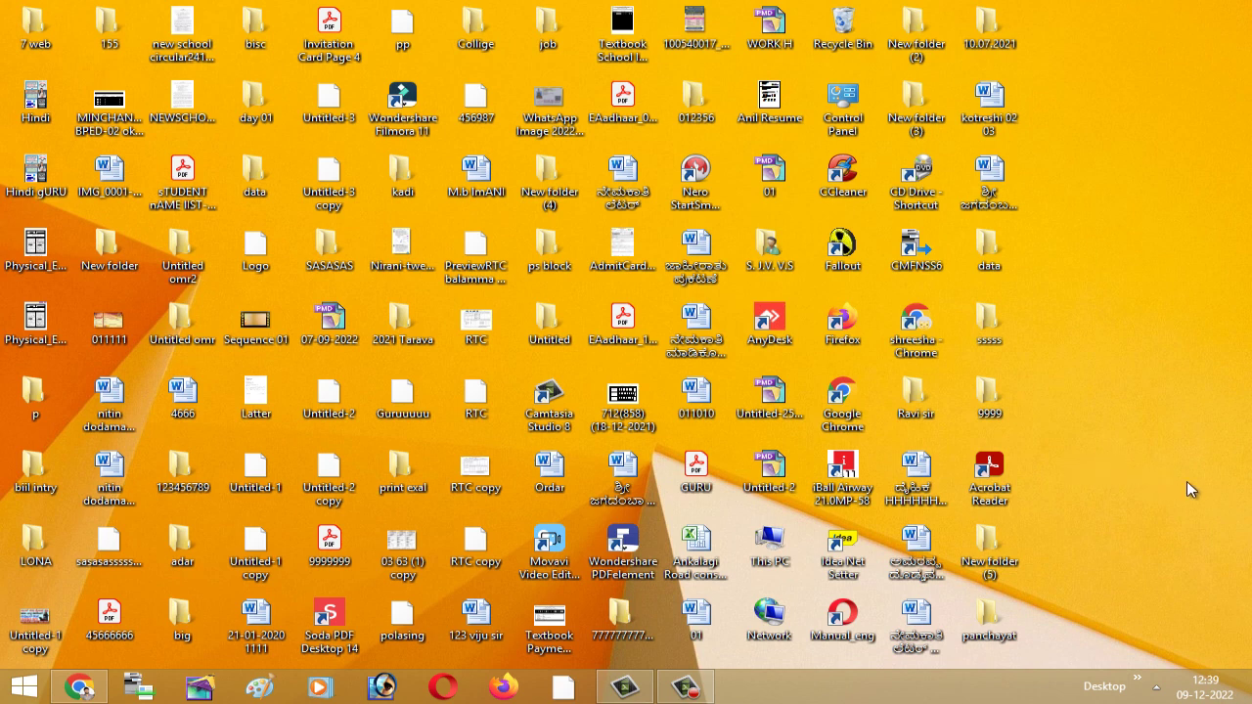
# - Launch Microsoft Excel 2010 from the Start screen's Apps list to get a blank Book1
pyautogui.click(29, 690)
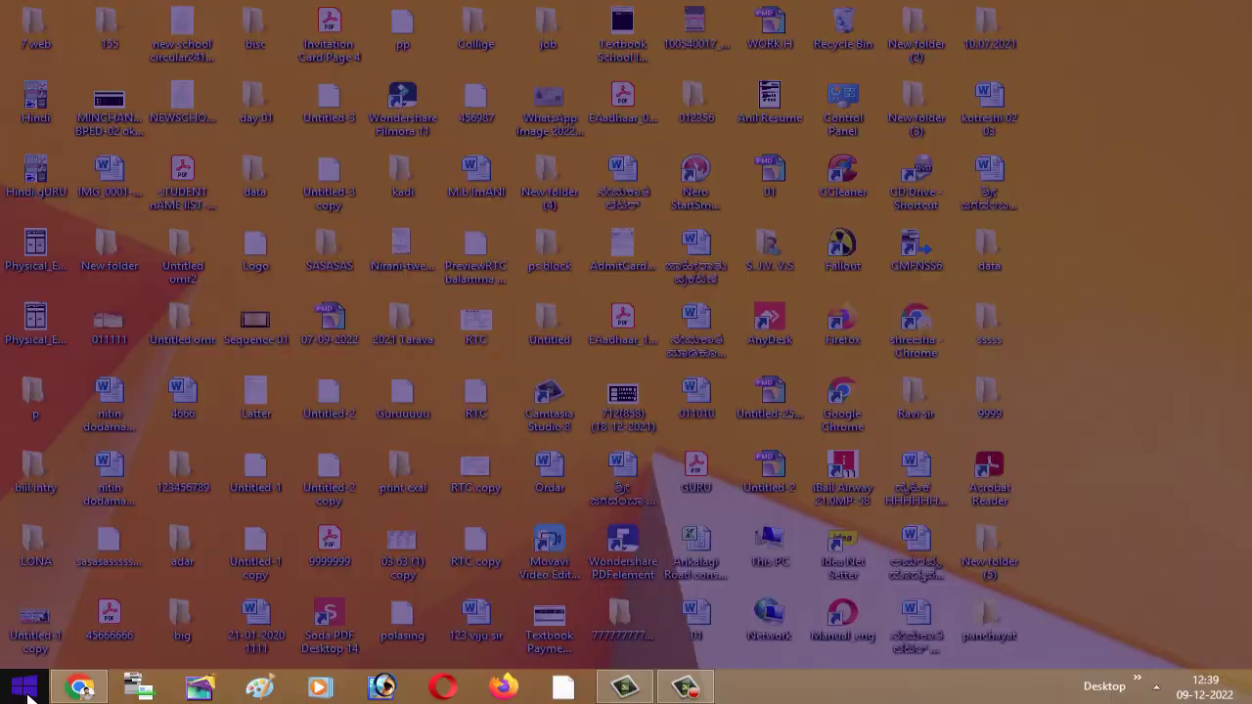
pyautogui.click(132, 670)
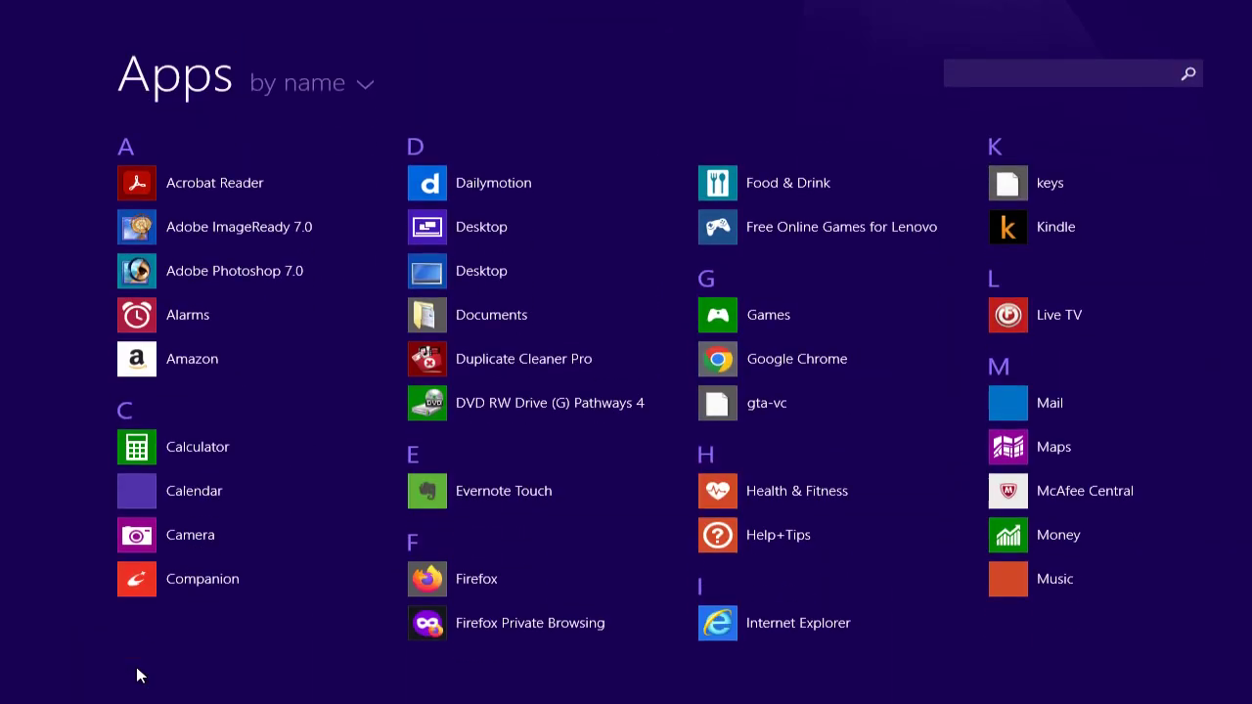
pyautogui.scroll(-15, 575, 473)
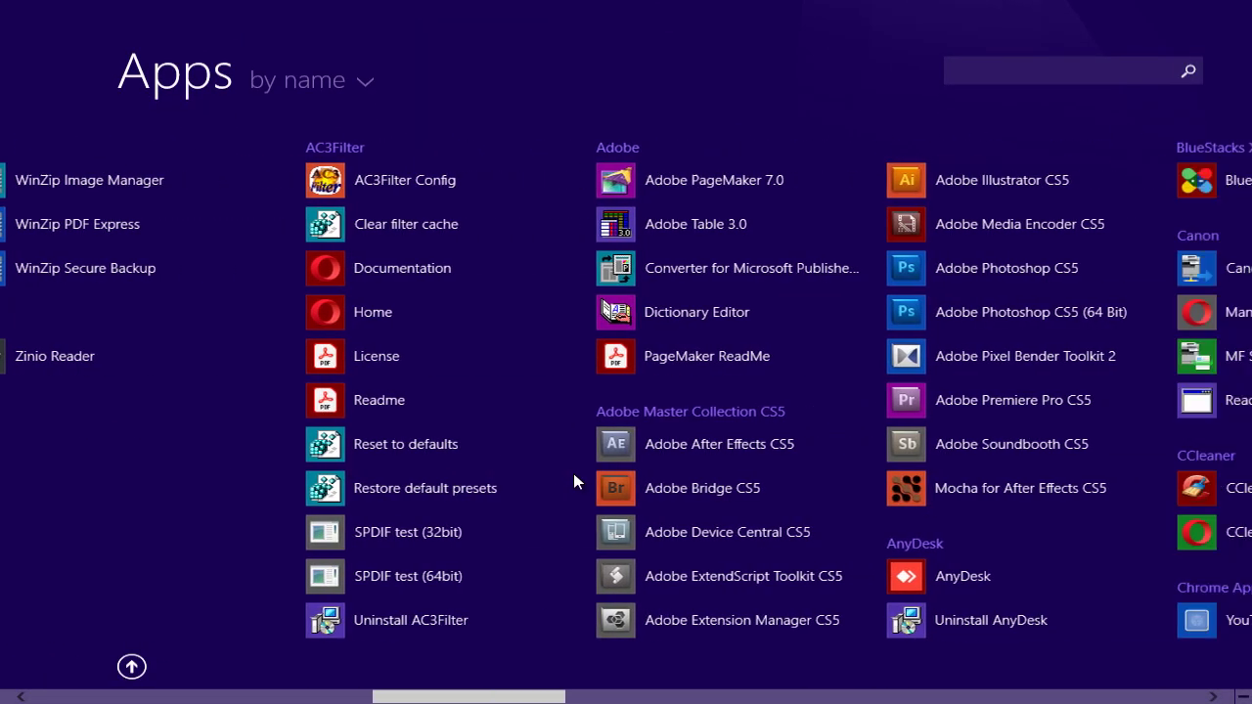
pyautogui.scroll(-10, 576, 481)
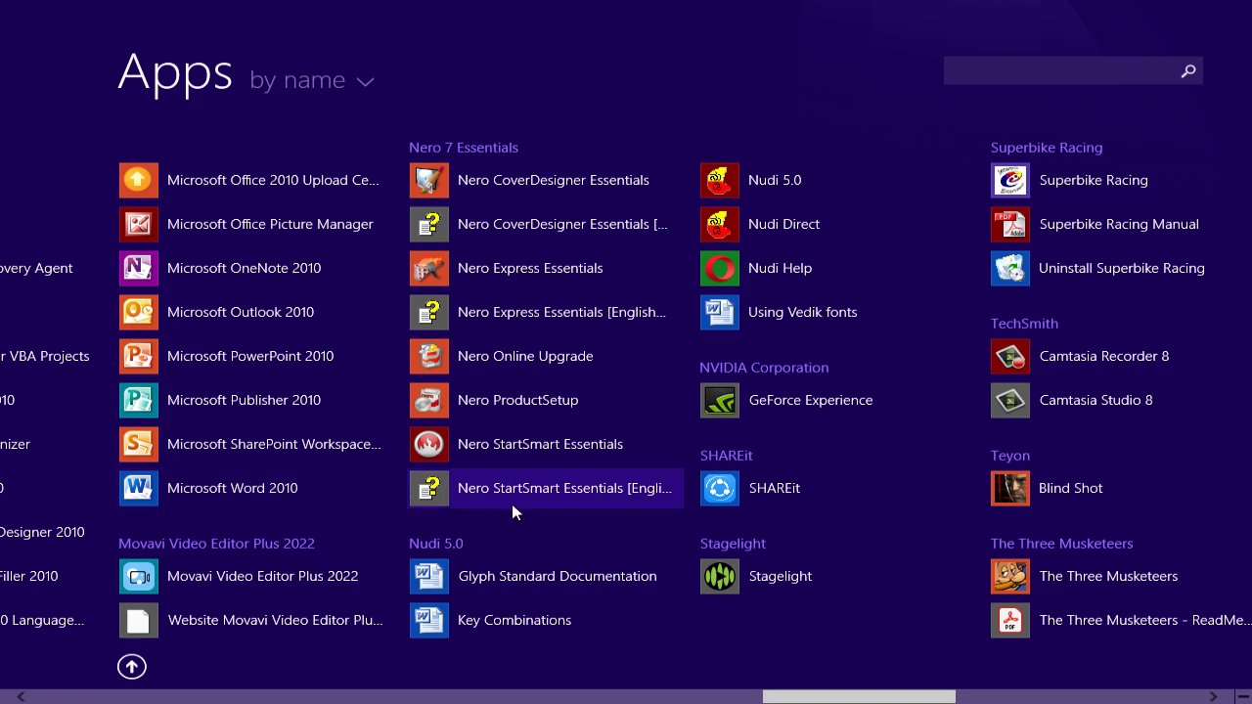
pyautogui.scroll(1, 511, 504)
pyautogui.scroll(3, 512, 504)
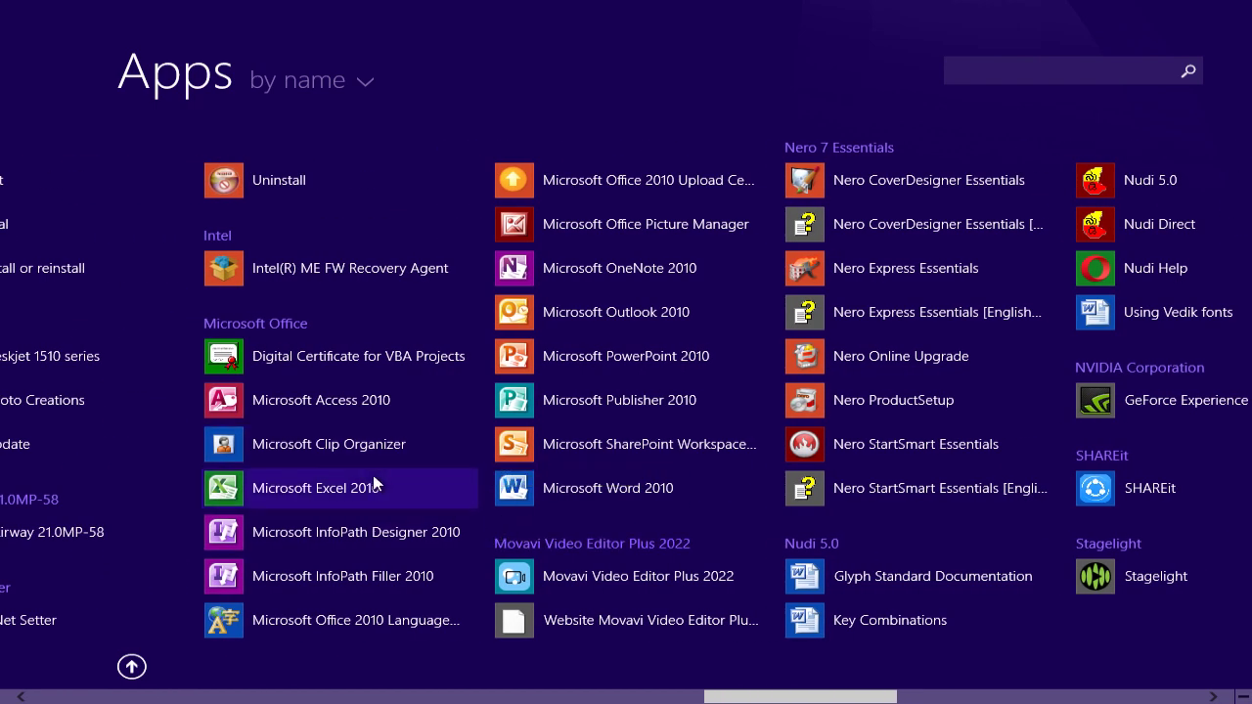
pyautogui.click(307, 490)
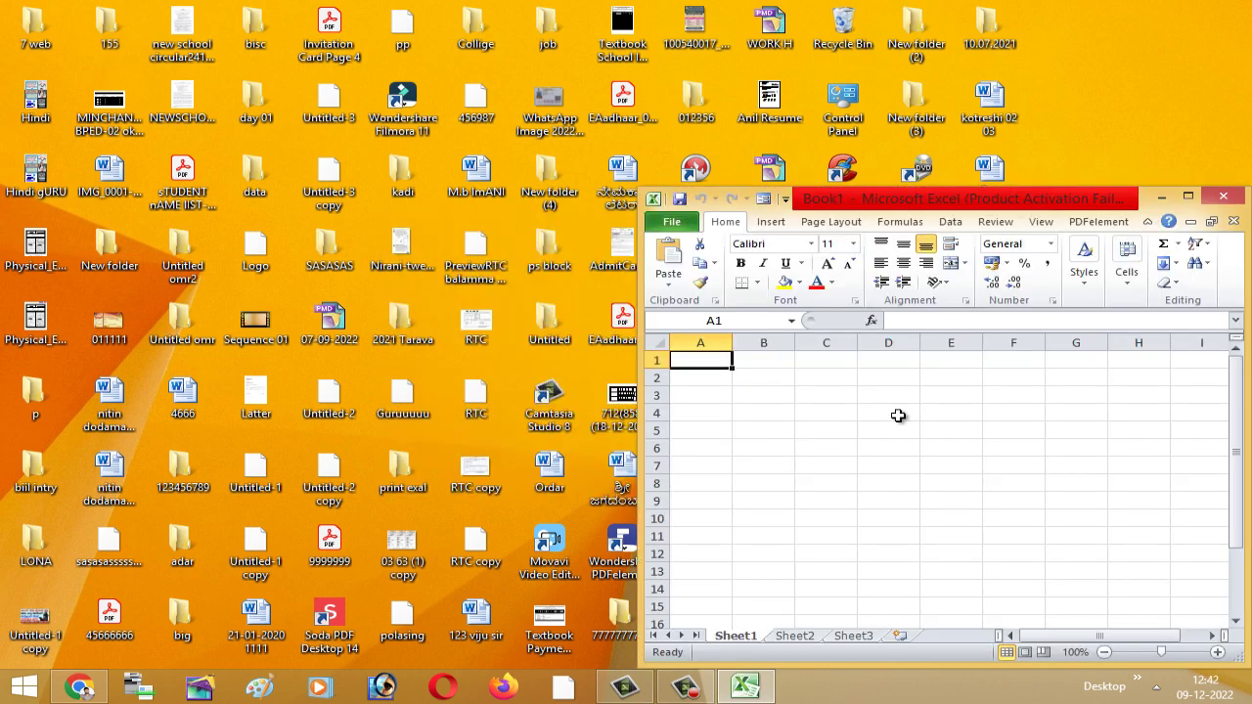
# - Maximize the Excel window and type, then erase, a test entry 'dddsdd' in A1
pyautogui.click(1190, 200)
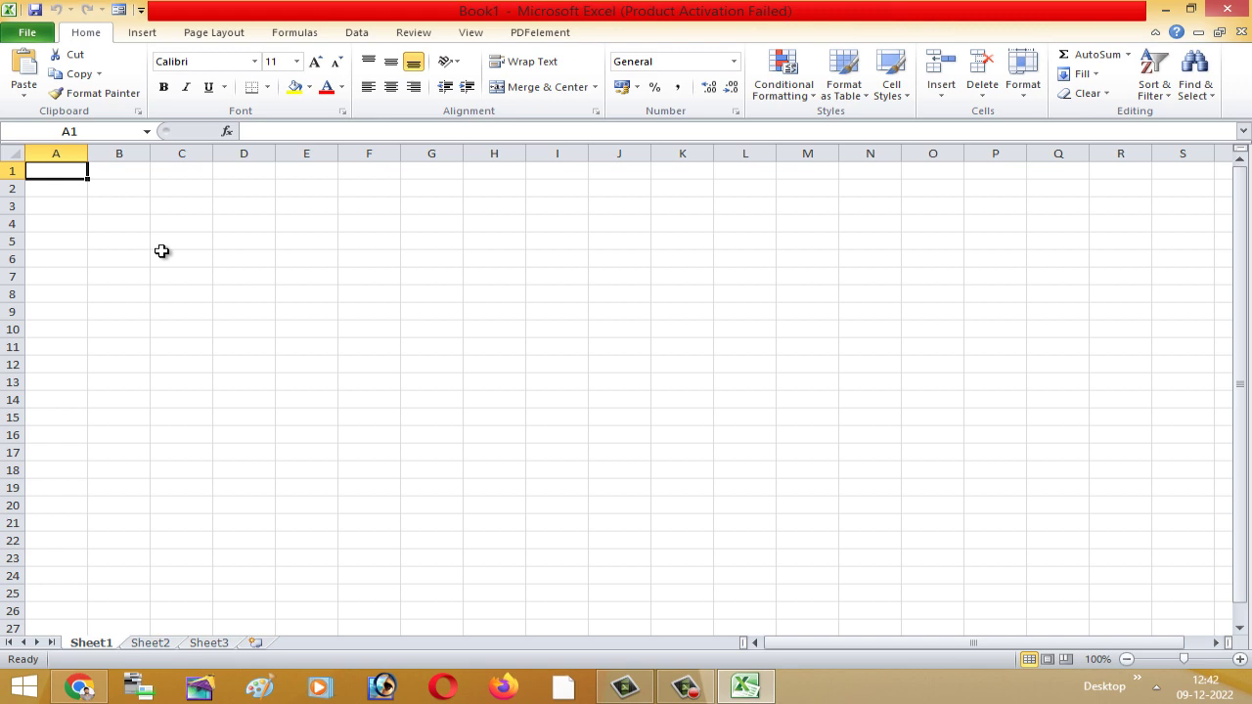
pyautogui.click(121, 224)
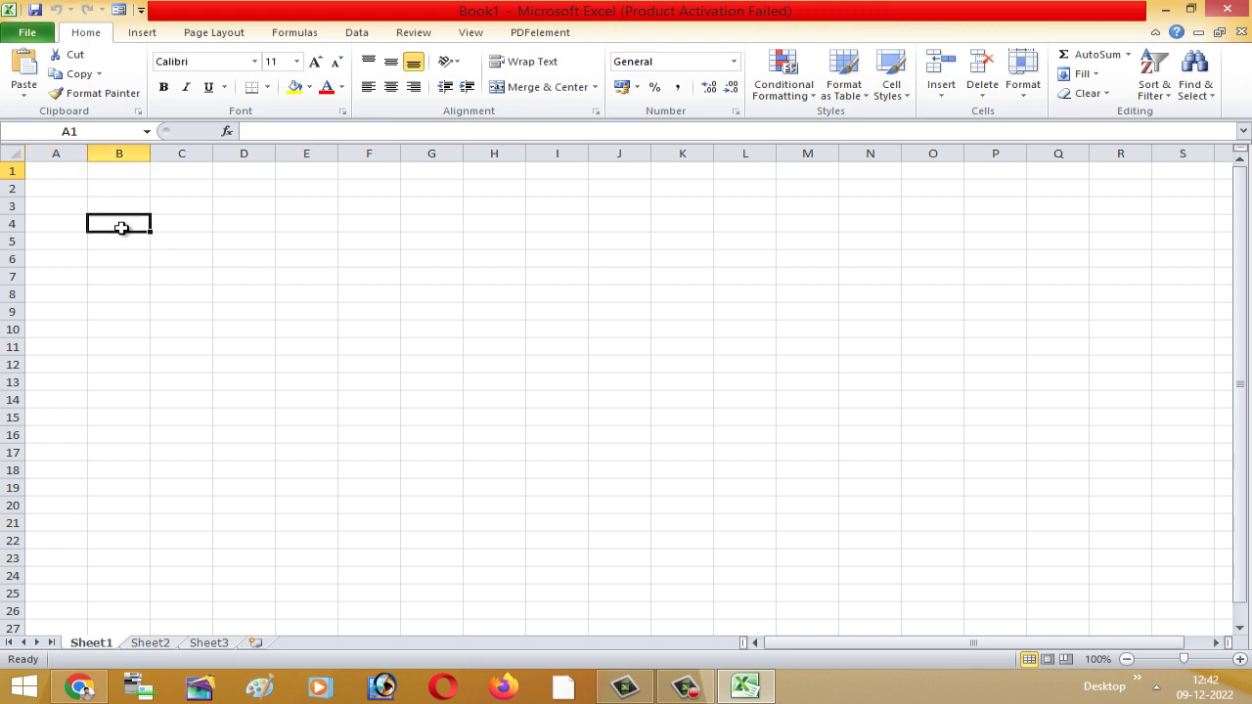
pyautogui.click(72, 176)
pyautogui.write('dddsdd')
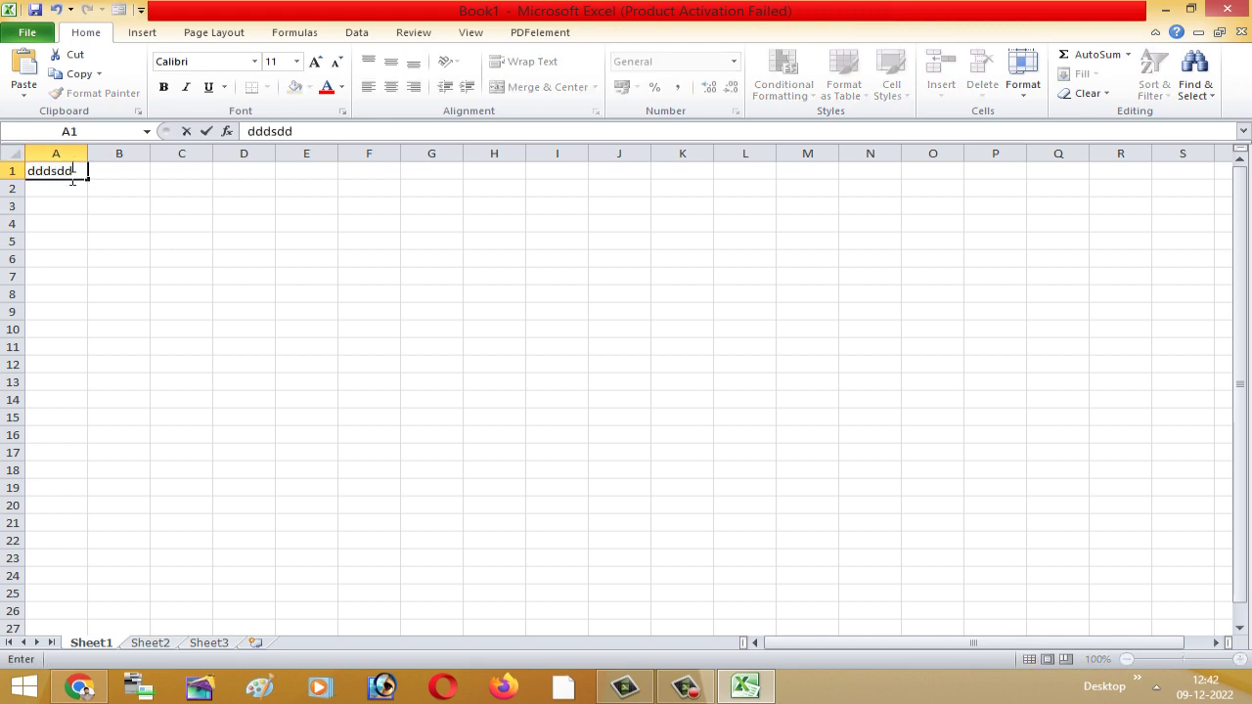
pyautogui.press('BackSpace')
pyautogui.press('BackSpace')
pyautogui.press('BackSpace')
pyautogui.press('BackSpace')
pyautogui.press('BackSpace')
pyautogui.press('BackSpace')
pyautogui.click(112, 254)
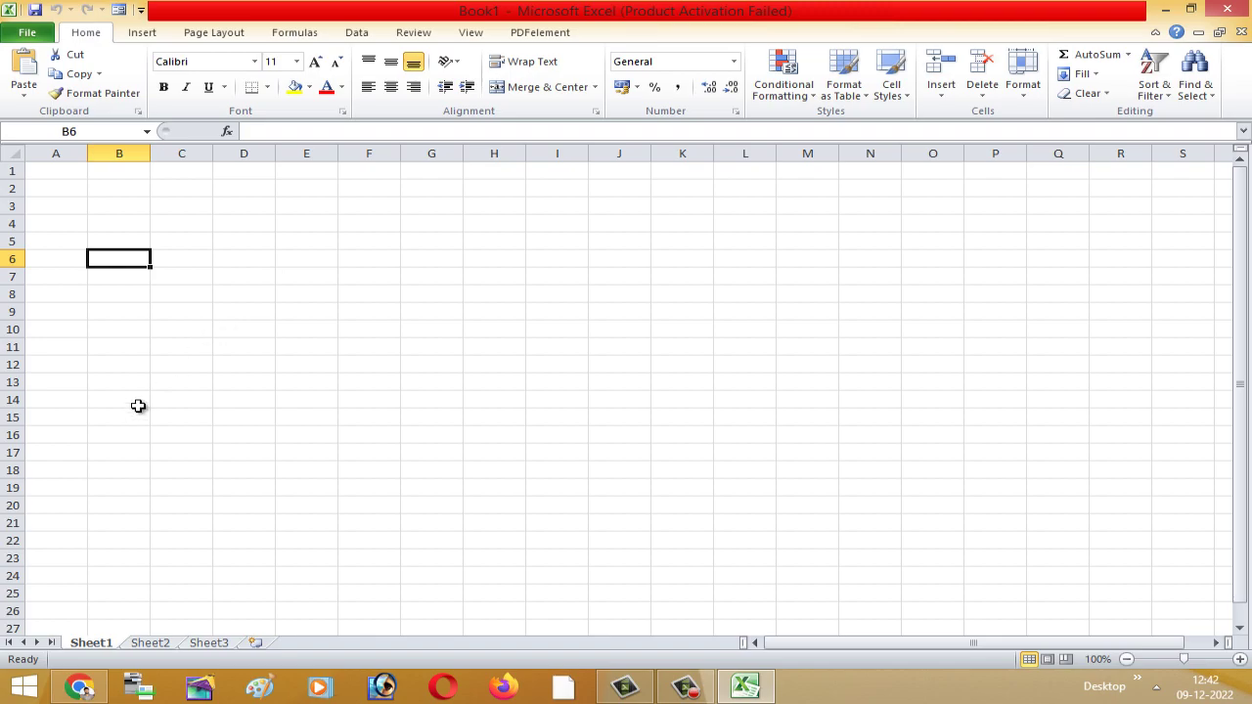
# - Start Nudi Direct from the Nudi 5.0 group in the Start screen's Apps list
pyautogui.click(24, 687)
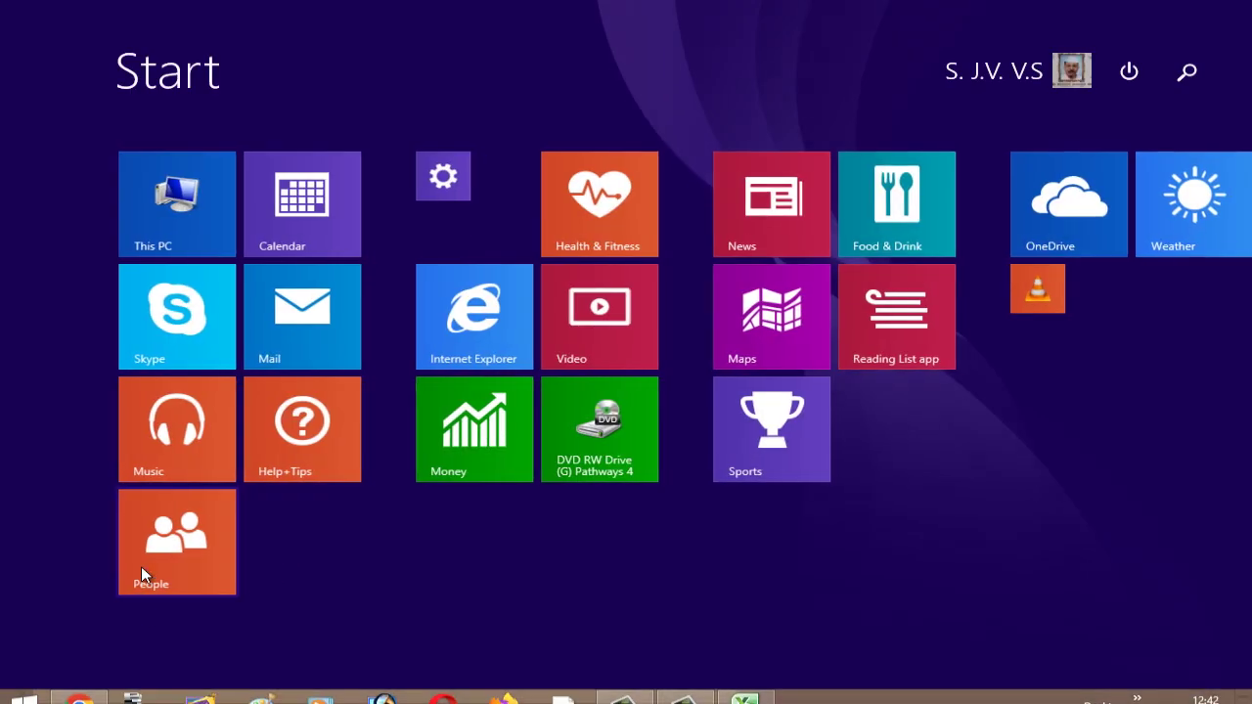
pyautogui.click(131, 666)
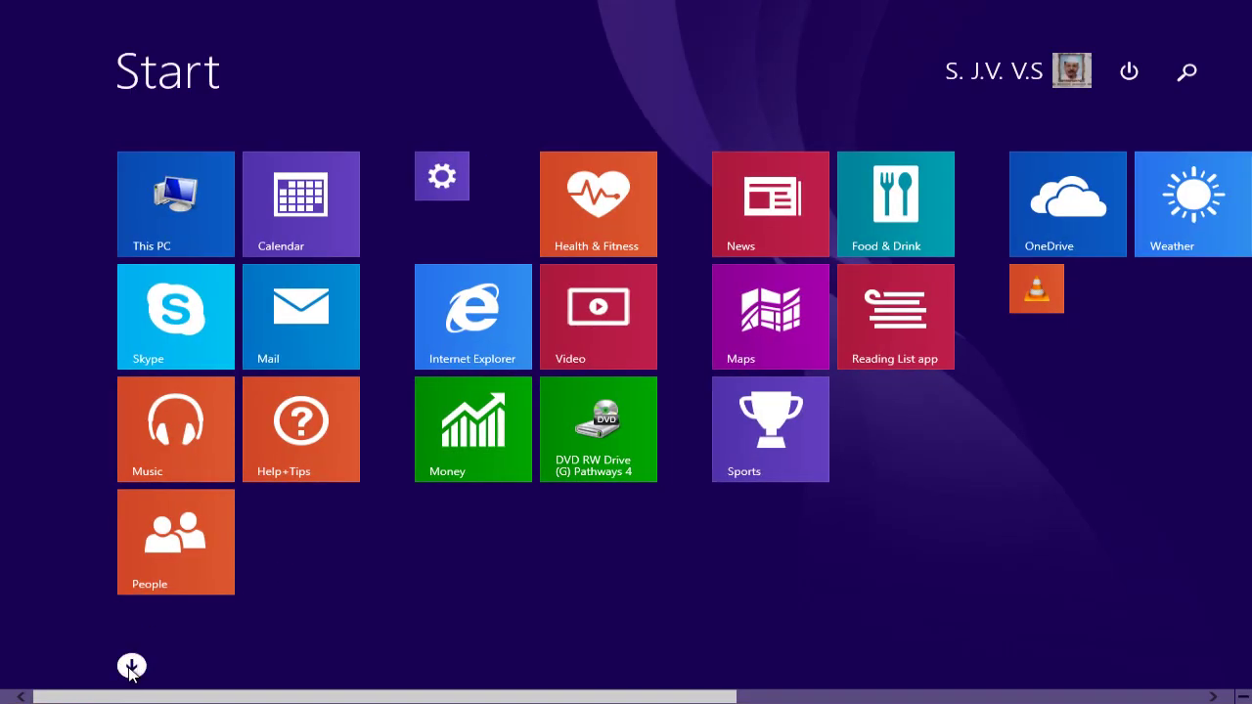
pyautogui.scroll(-15, 392, 546)
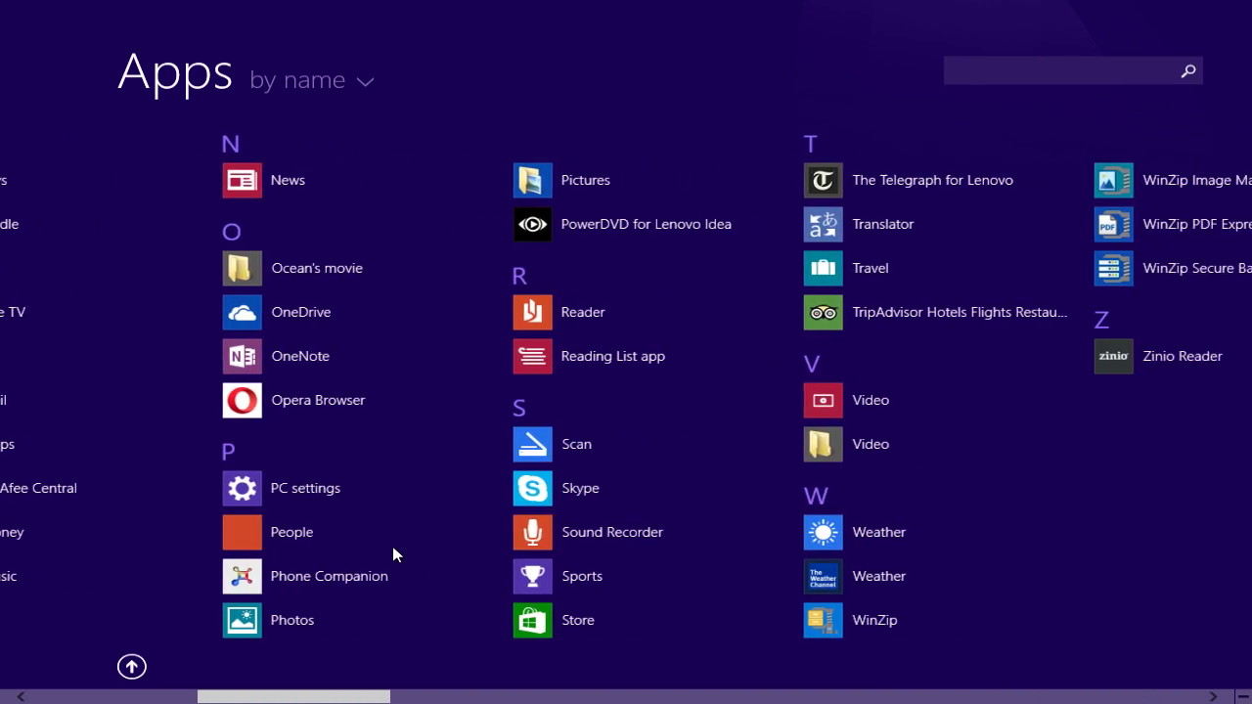
pyautogui.scroll(-10, 393, 546)
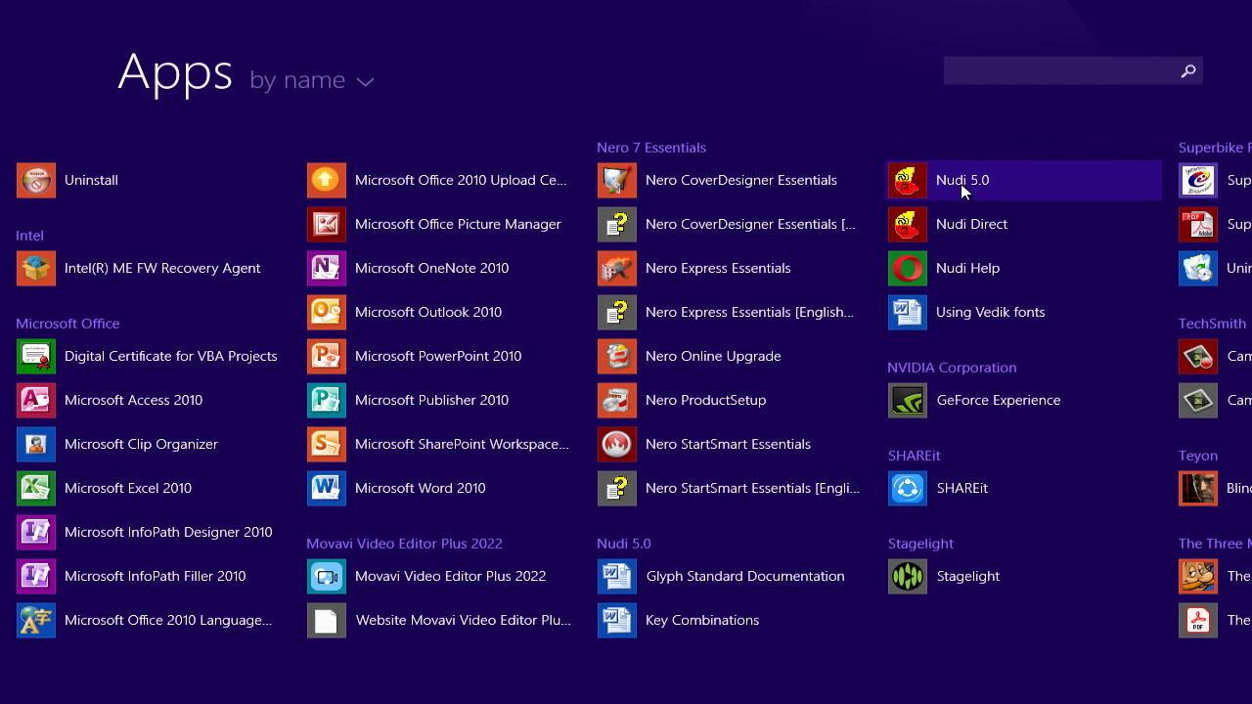
pyautogui.click(986, 231)
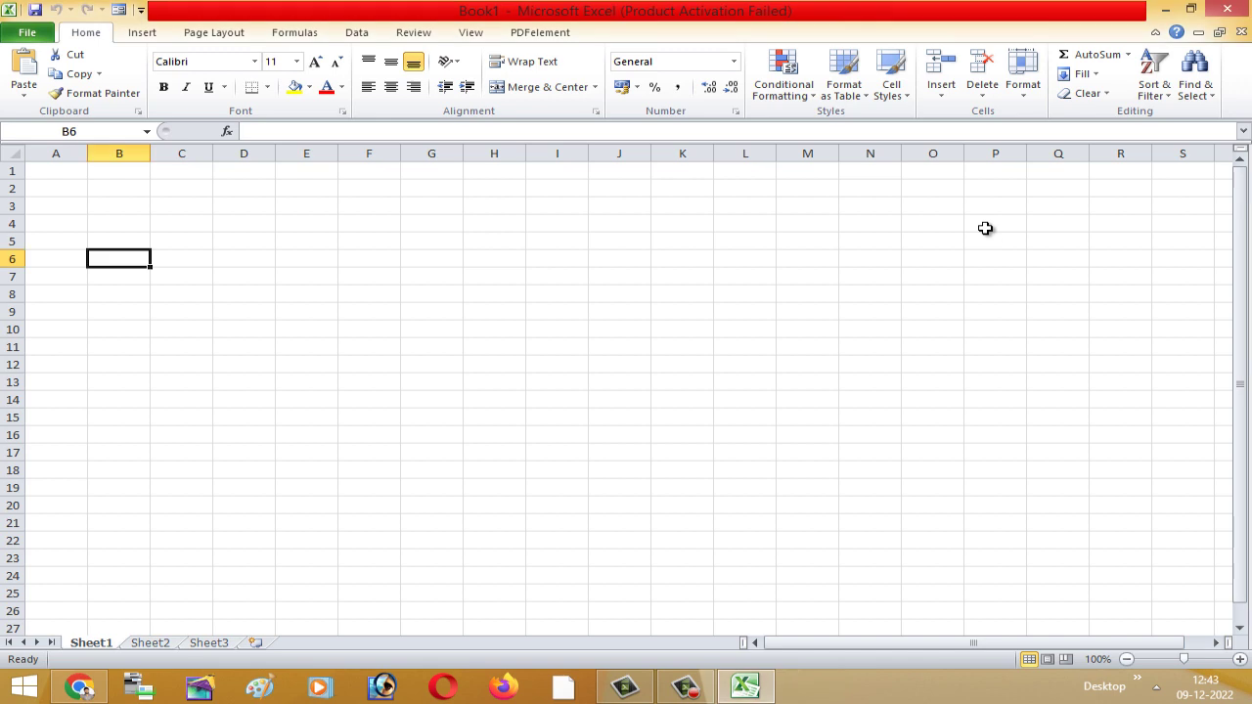
# - Type test Kannada text in cell A1 and zoom the sheet to 154%
pyautogui.click(174, 245)
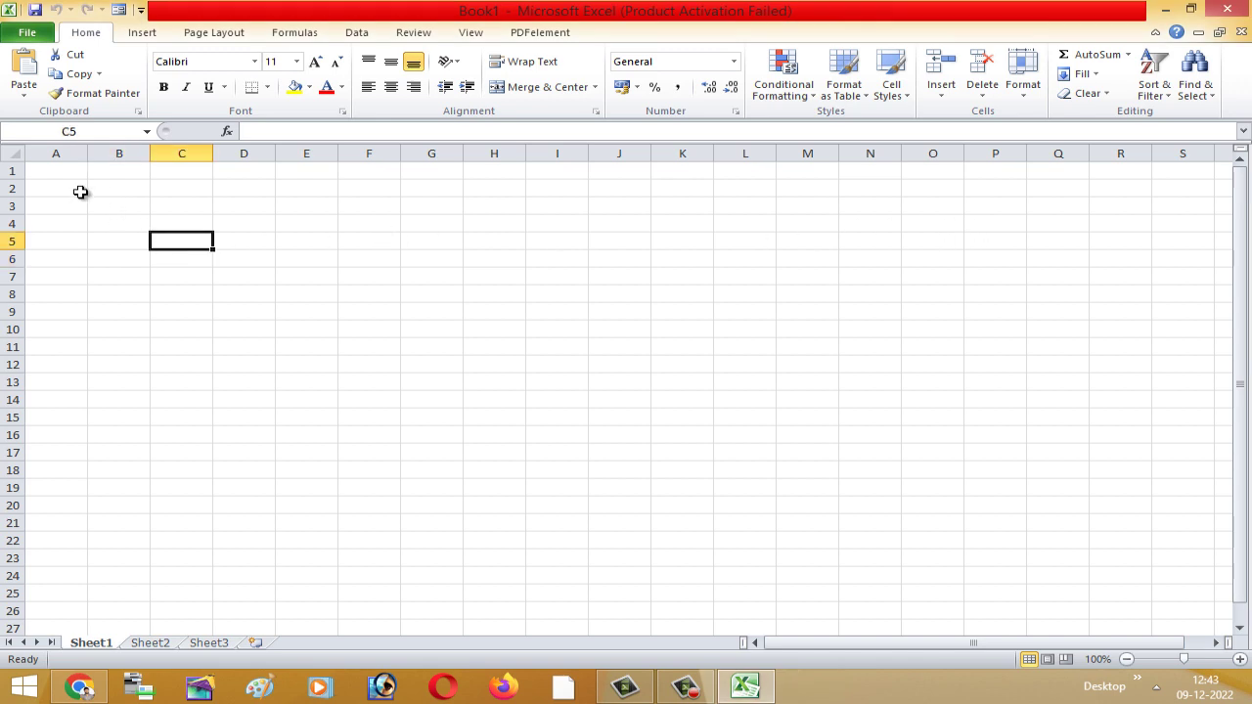
pyautogui.click(450, 349)
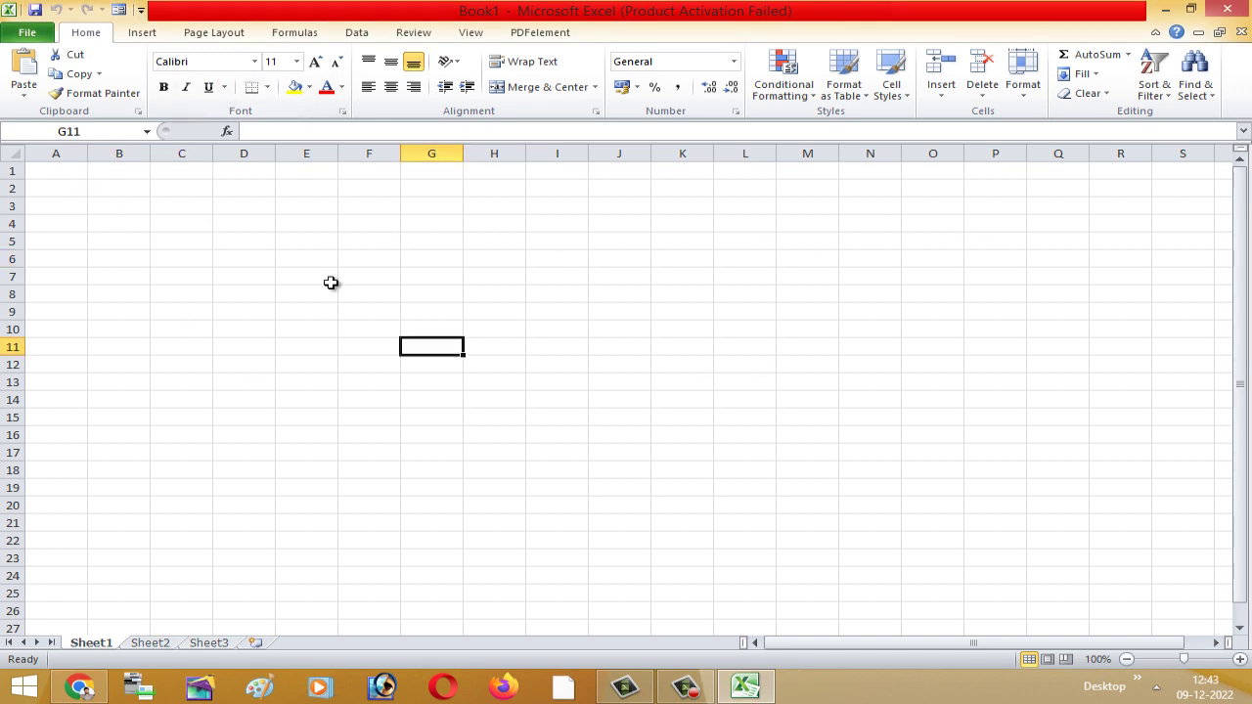
pyautogui.click(269, 309)
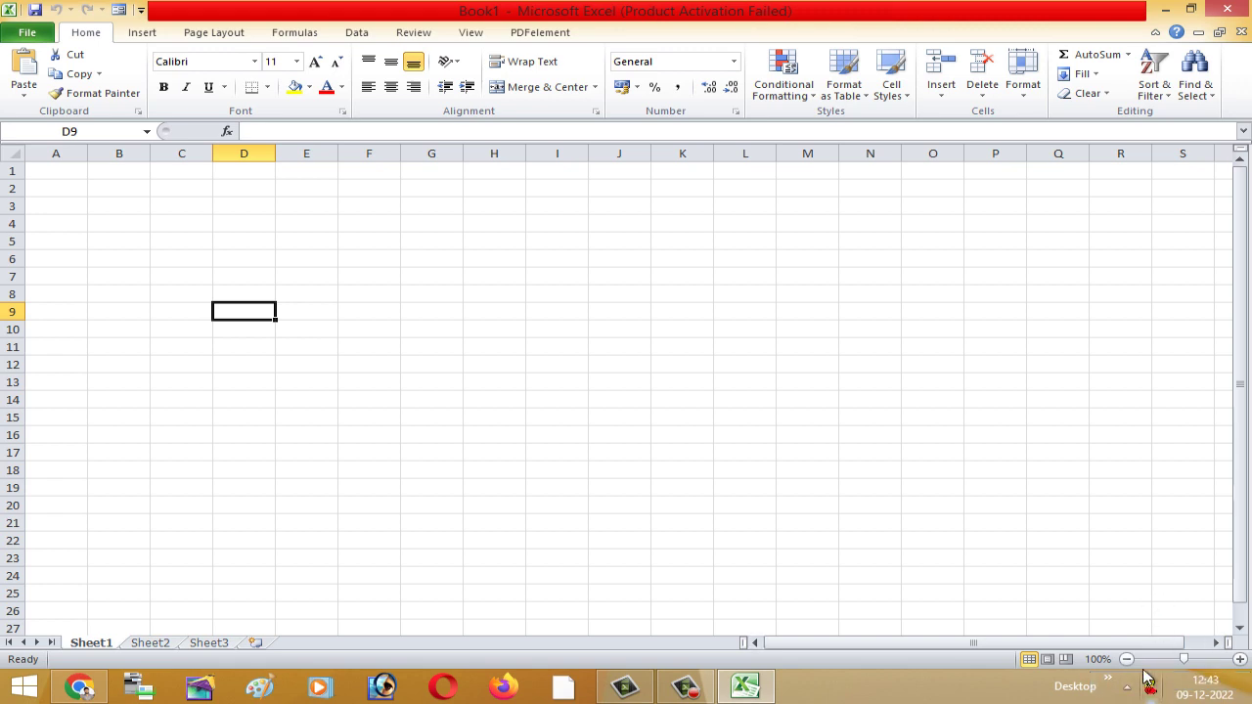
pyautogui.click(410, 297)
pyautogui.click(30, 170)
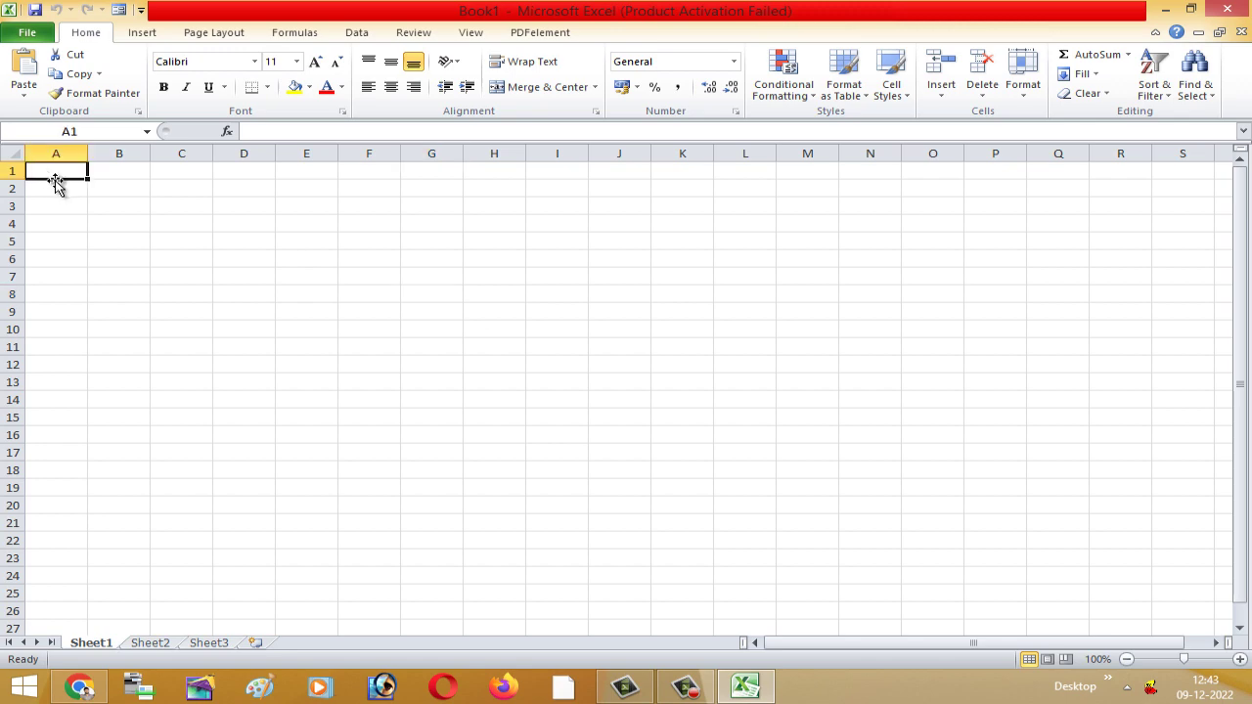
pyautogui.write('gÀgÀgÉgÀ')
pyautogui.click(127, 258)
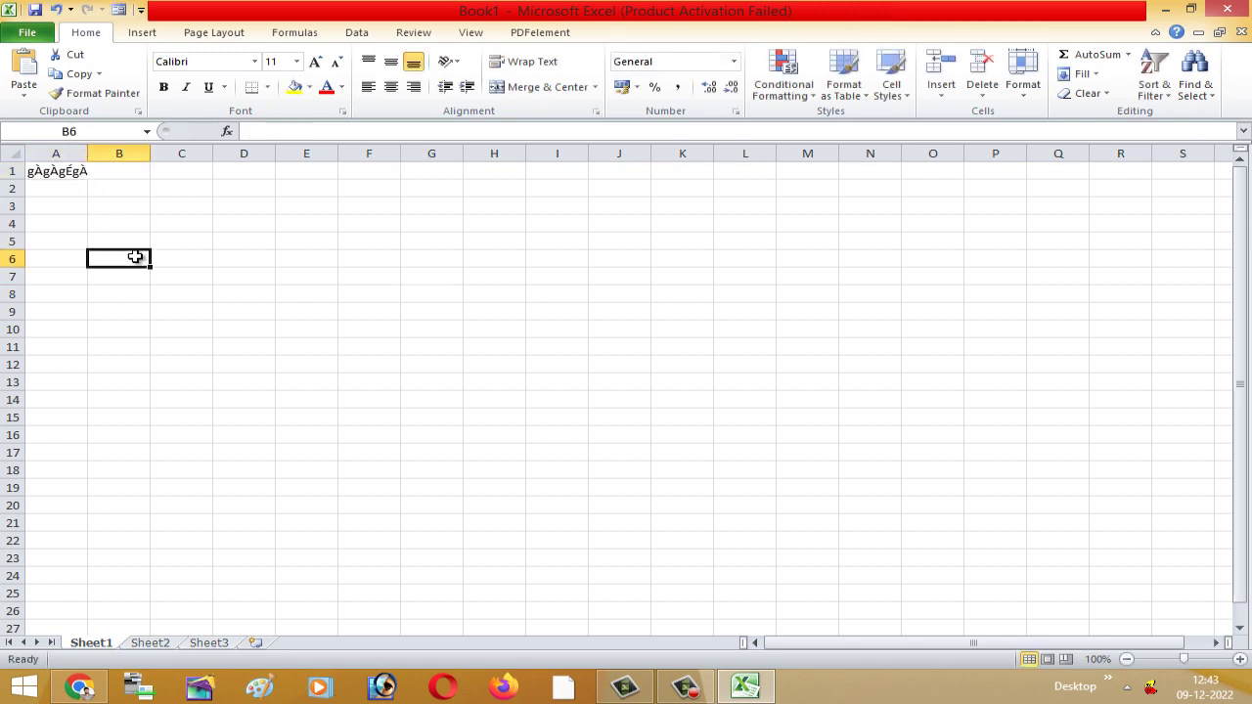
pyautogui.click(68, 174)
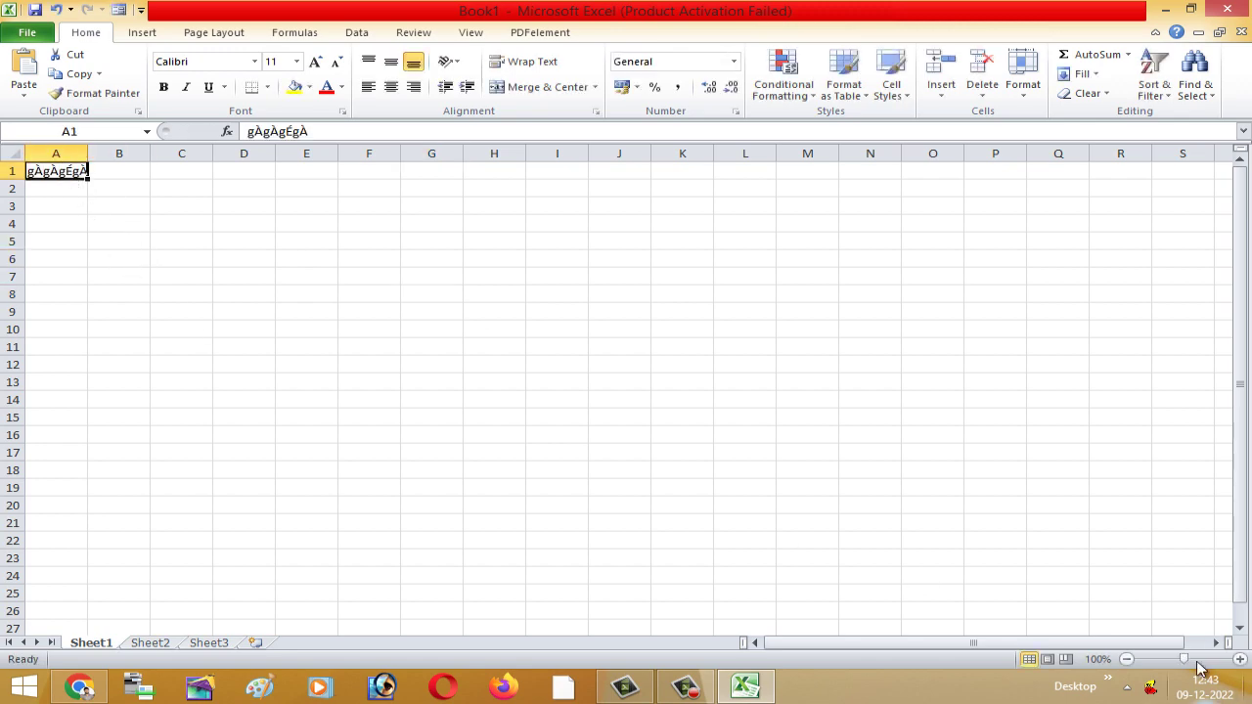
pyautogui.moveTo(1184, 659); pyautogui.dragTo(1192, 659)
# - Enter test Kannada text in cell B1 and check both A1 and B1
pyautogui.click(176, 265)
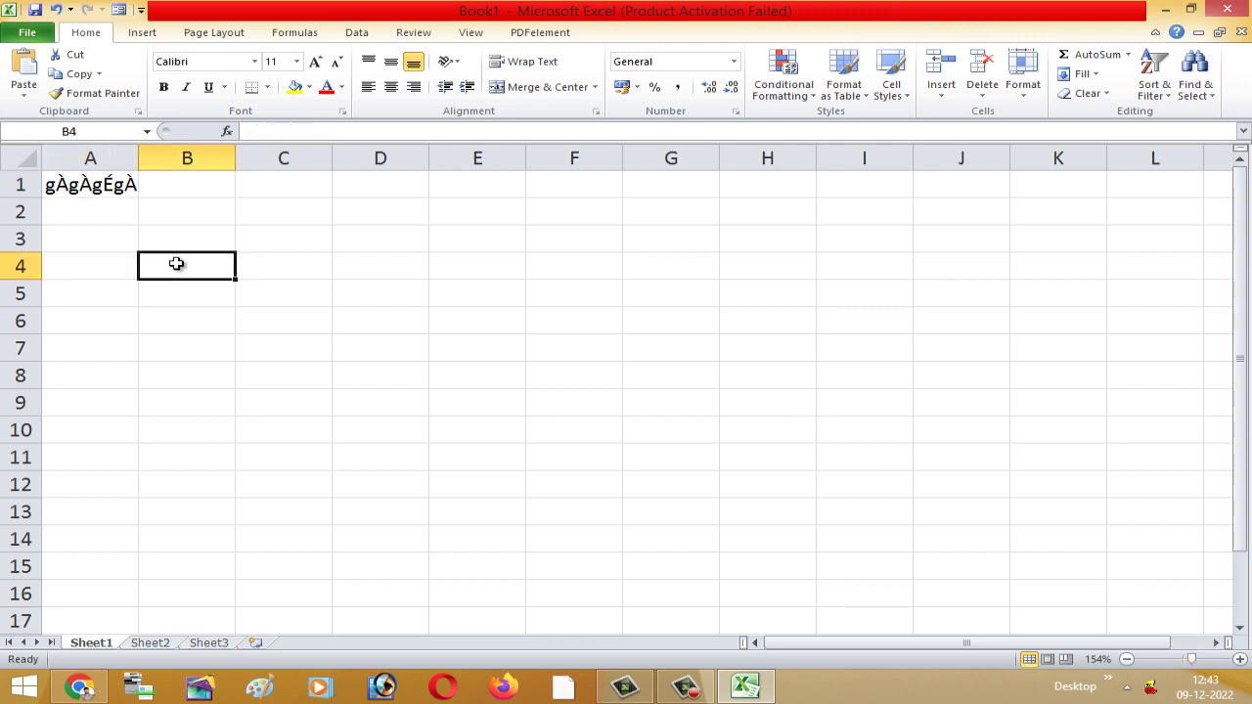
pyautogui.click(201, 188)
pyautogui.write('µÀµÀµÀ')
pyautogui.click(264, 294)
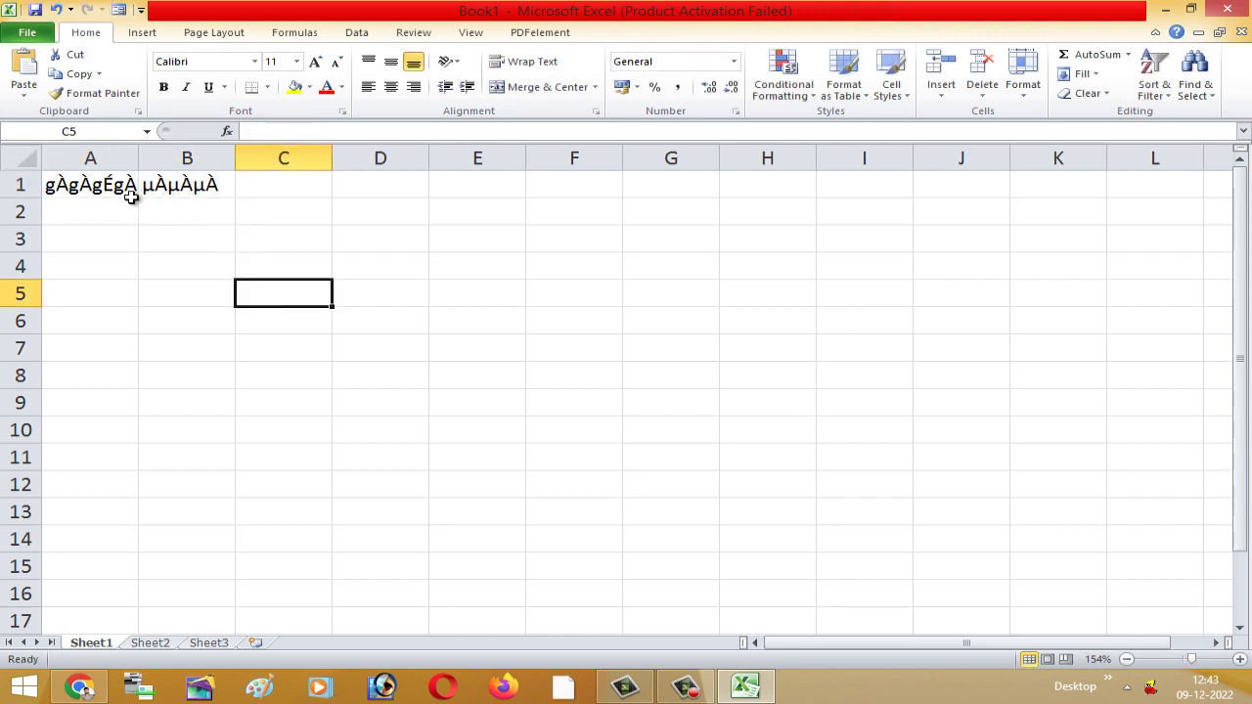
pyautogui.click(90, 186)
pyautogui.click(176, 189)
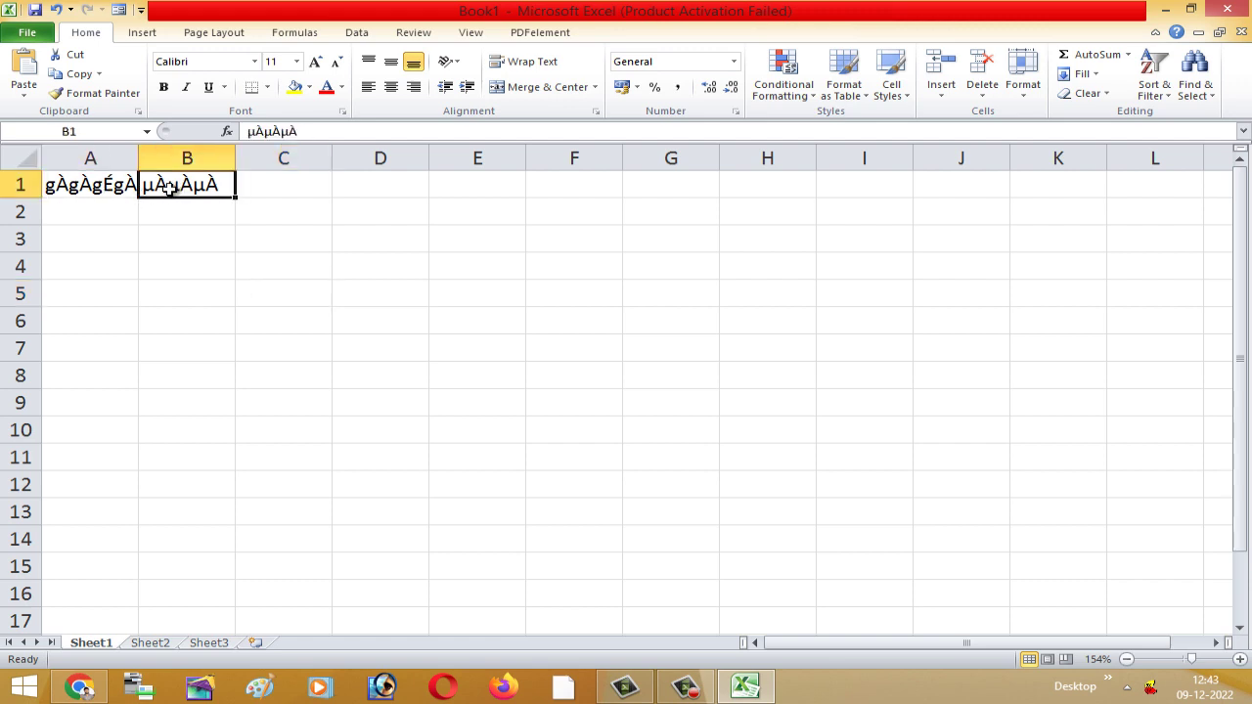
pyautogui.click(98, 185)
# - Select A1:B1 and delete their contents, leaving the sheet empty
pyautogui.moveTo(98, 186); pyautogui.dragTo(207, 184)
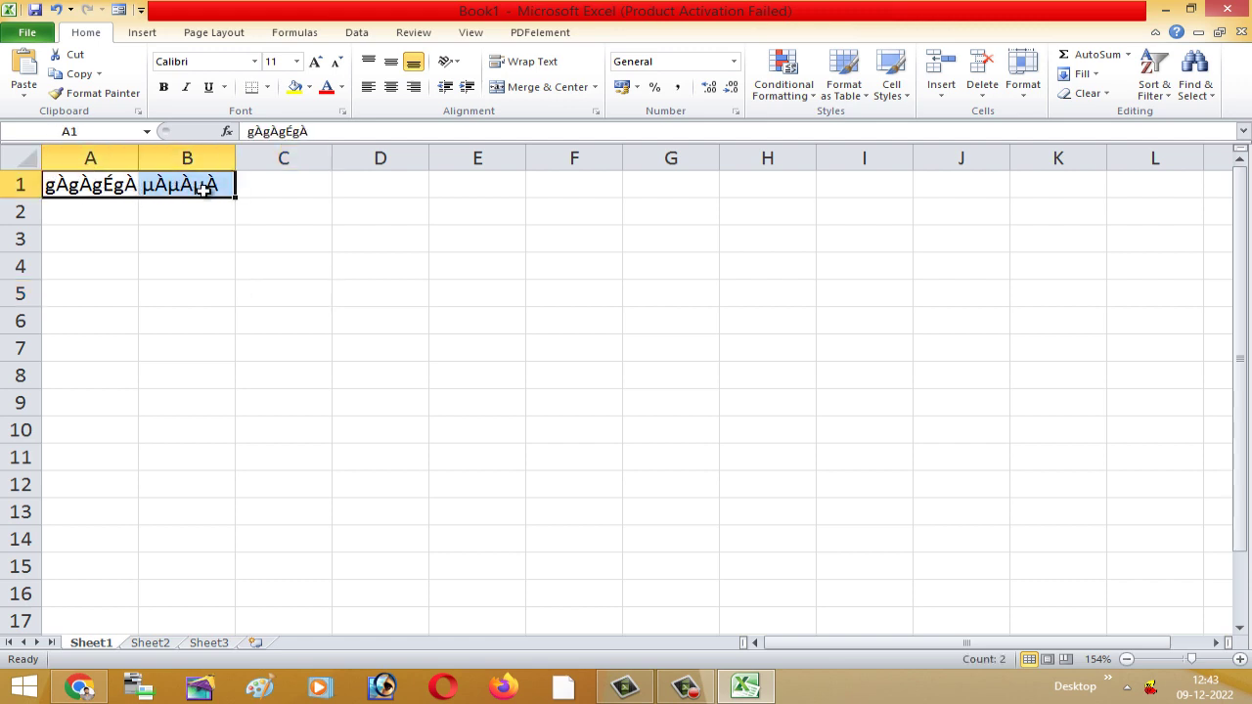
pyautogui.click(221, 243)
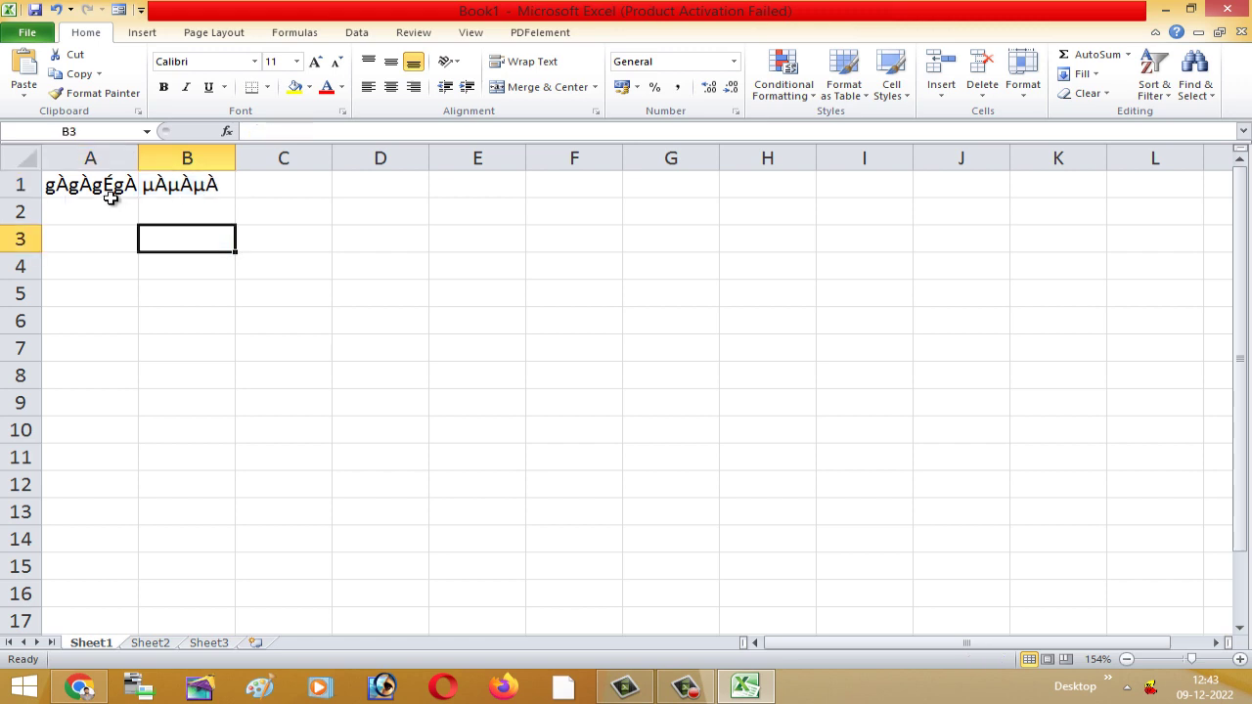
pyautogui.moveTo(107, 188); pyautogui.dragTo(211, 186)
pyautogui.press('Delete')
pyautogui.click(229, 334)
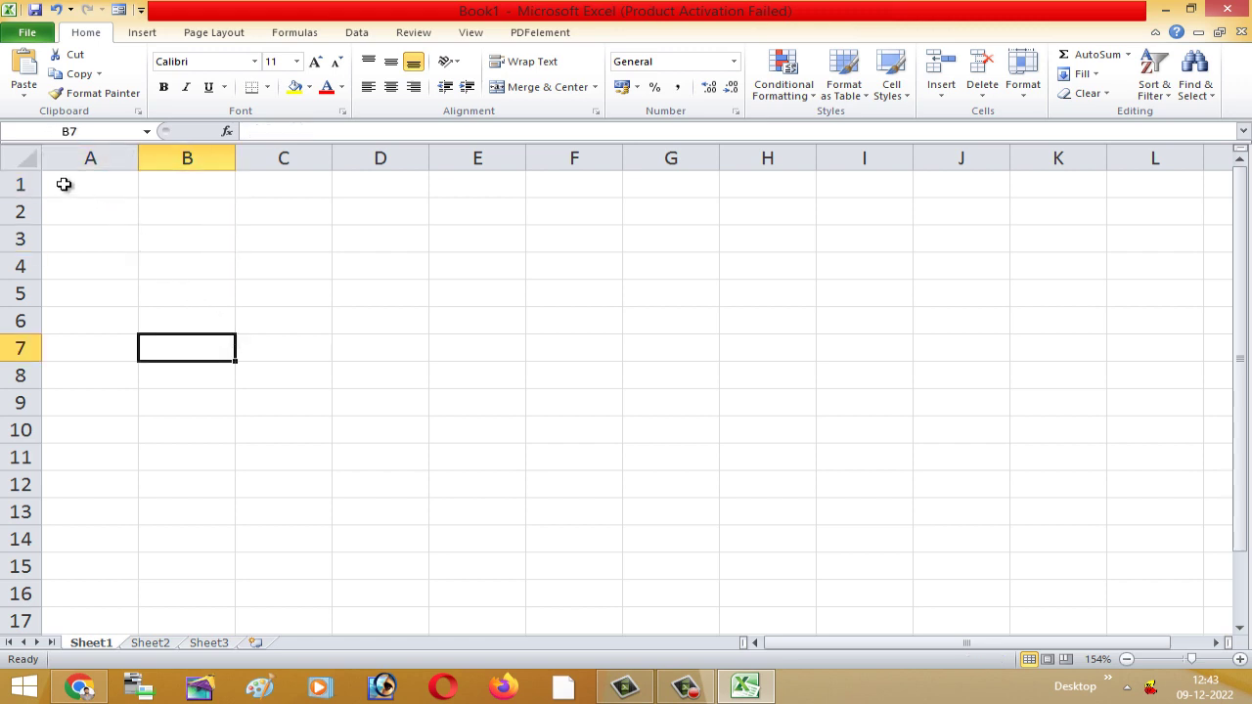
pyautogui.click(63, 184)
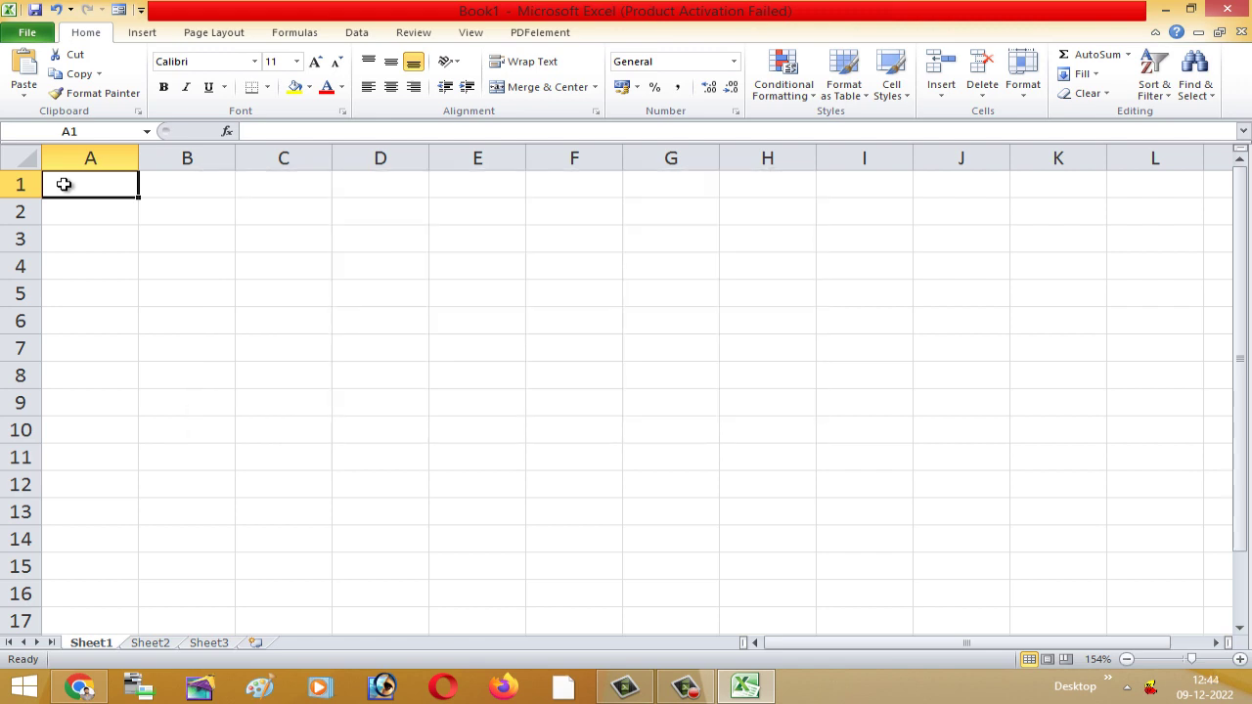
# - Set A1 to Nudi Akshar-01 and type the Kannada admission title ending in 2022/23
pyautogui.write('«')
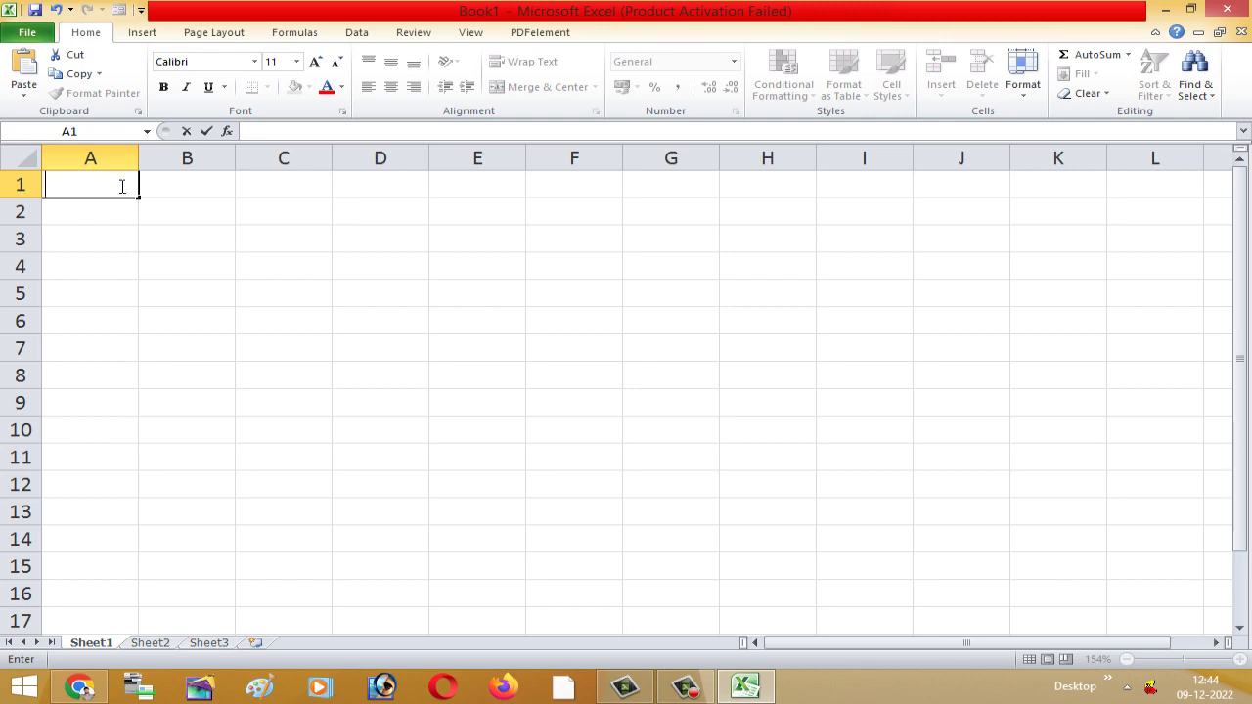
pyautogui.click(255, 61)
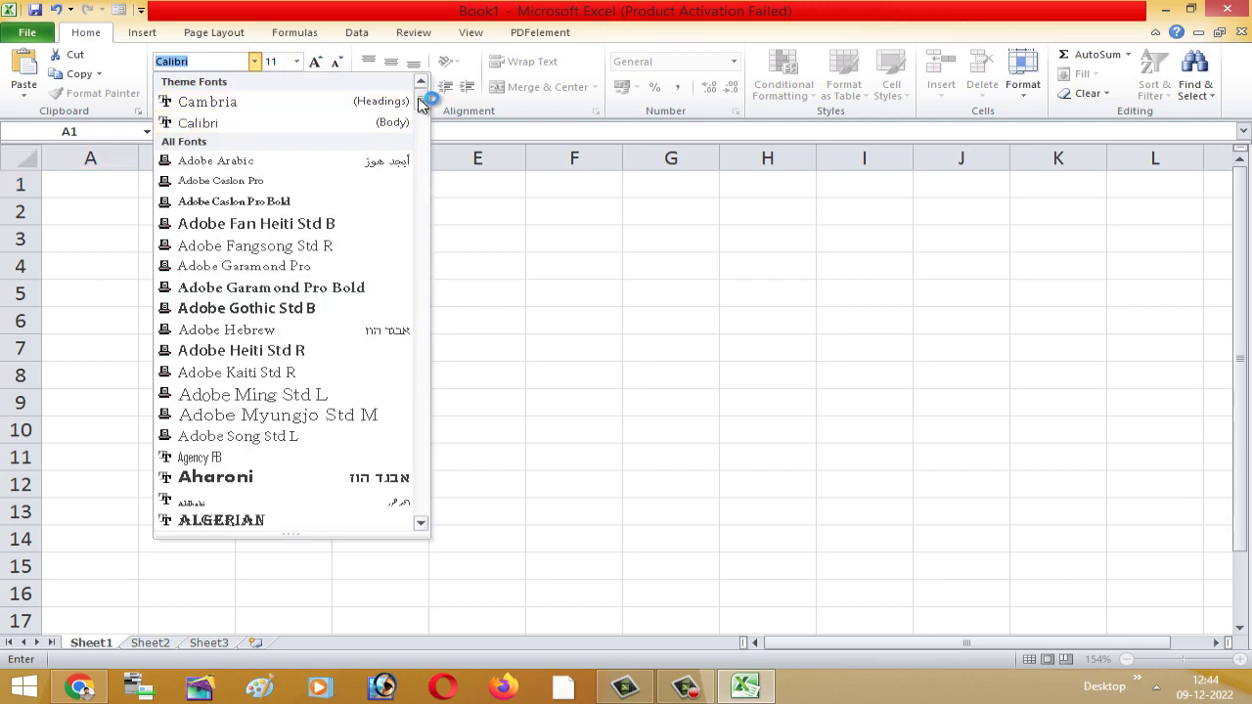
pyautogui.moveTo(424, 95); pyautogui.dragTo(425, 377)
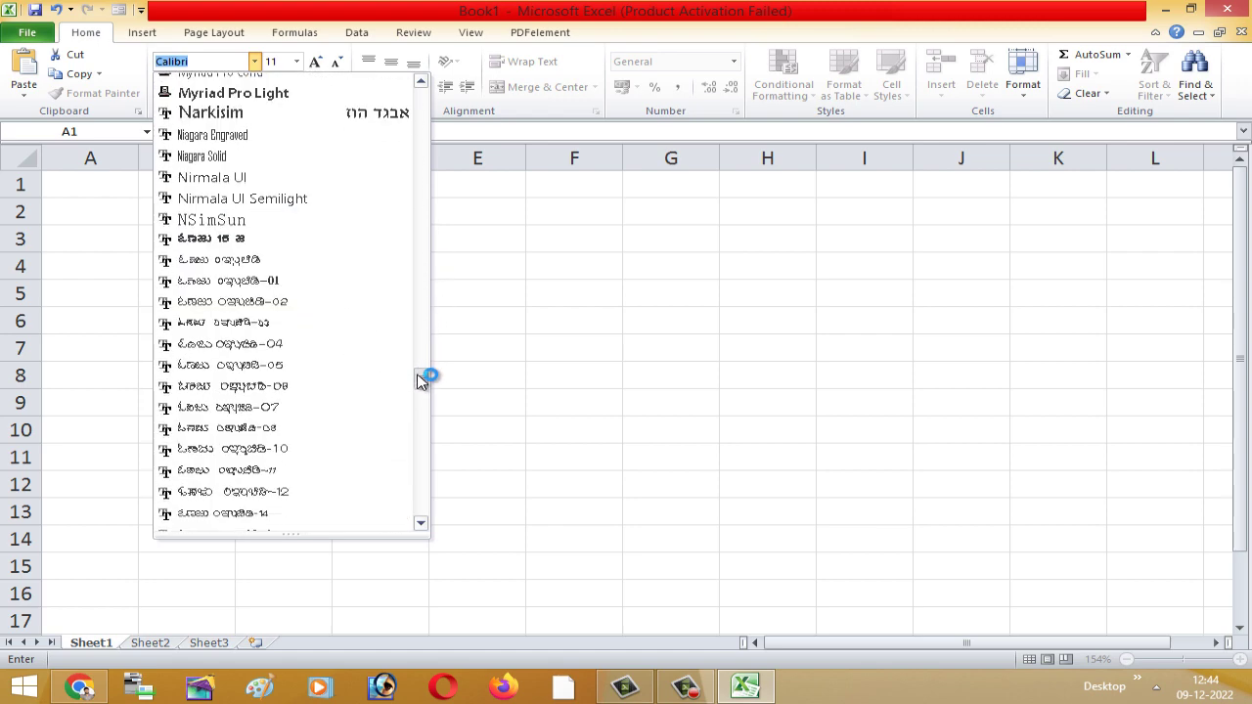
pyautogui.click(280, 282)
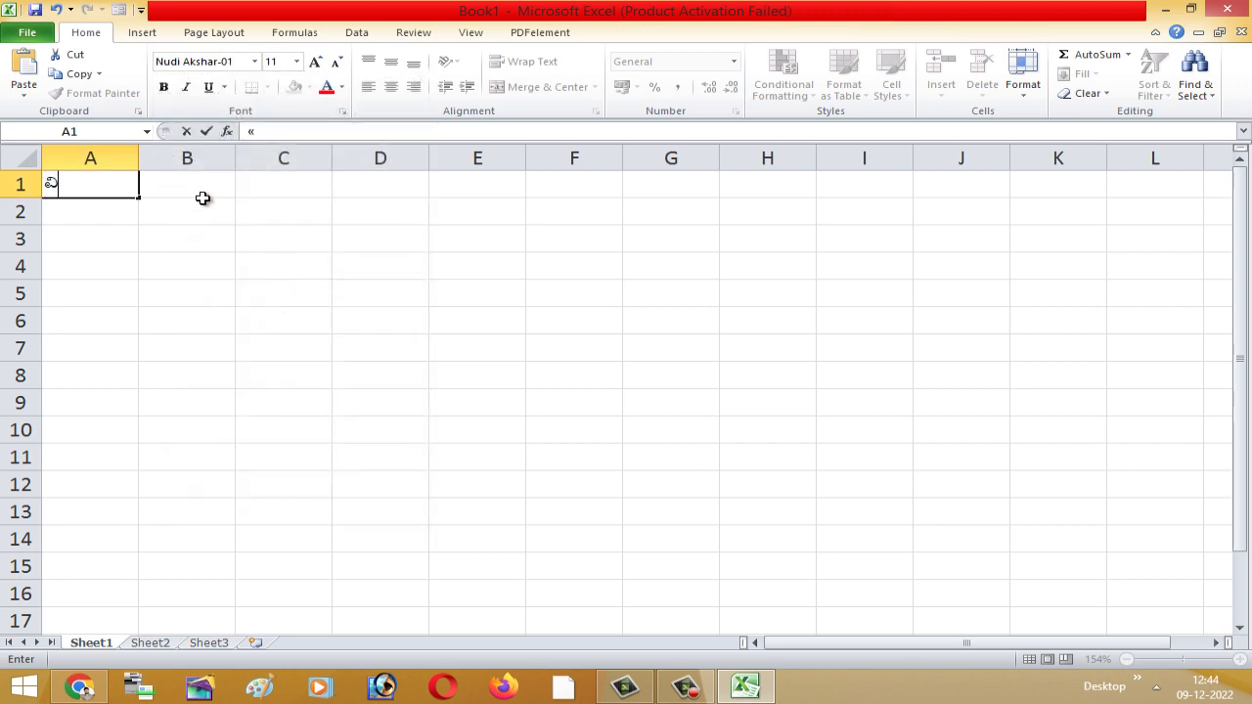
pyautogui.write('«zÁåyÃ')
pyautogui.write(' zsÀ')
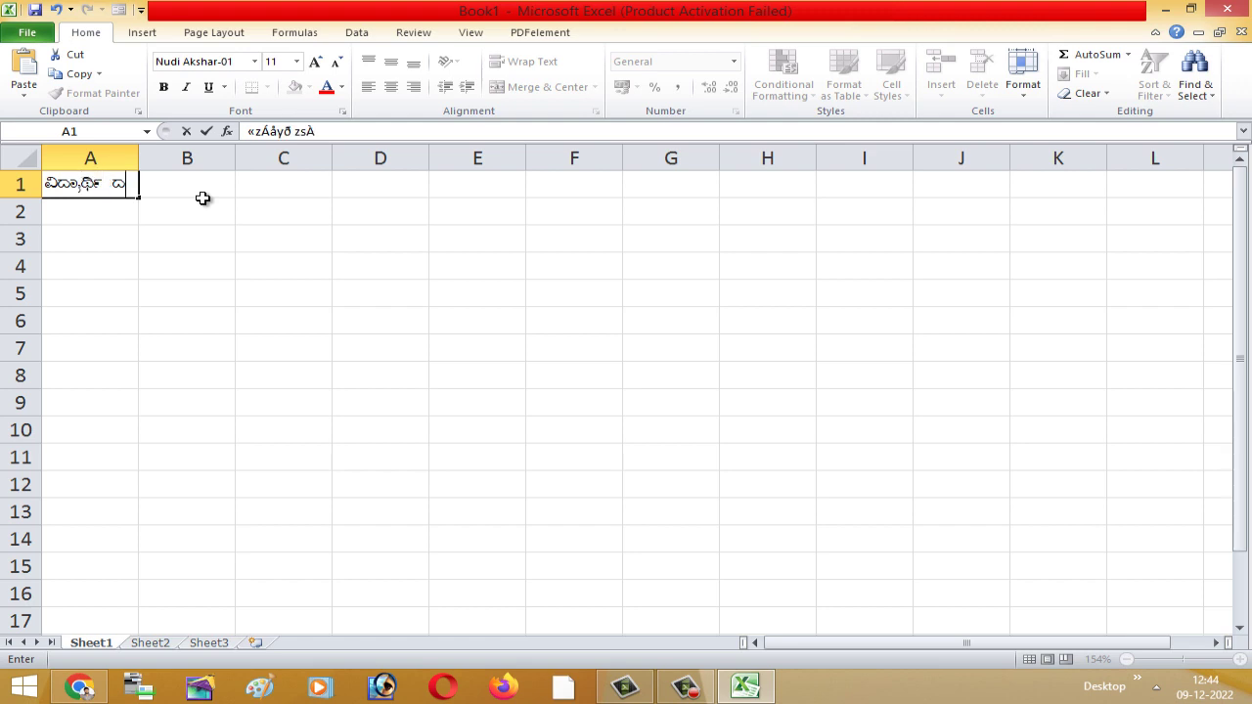
pyautogui.write('g')
pyautogui.write('¨Á')
pyautogui.write('w ªÀÄ')
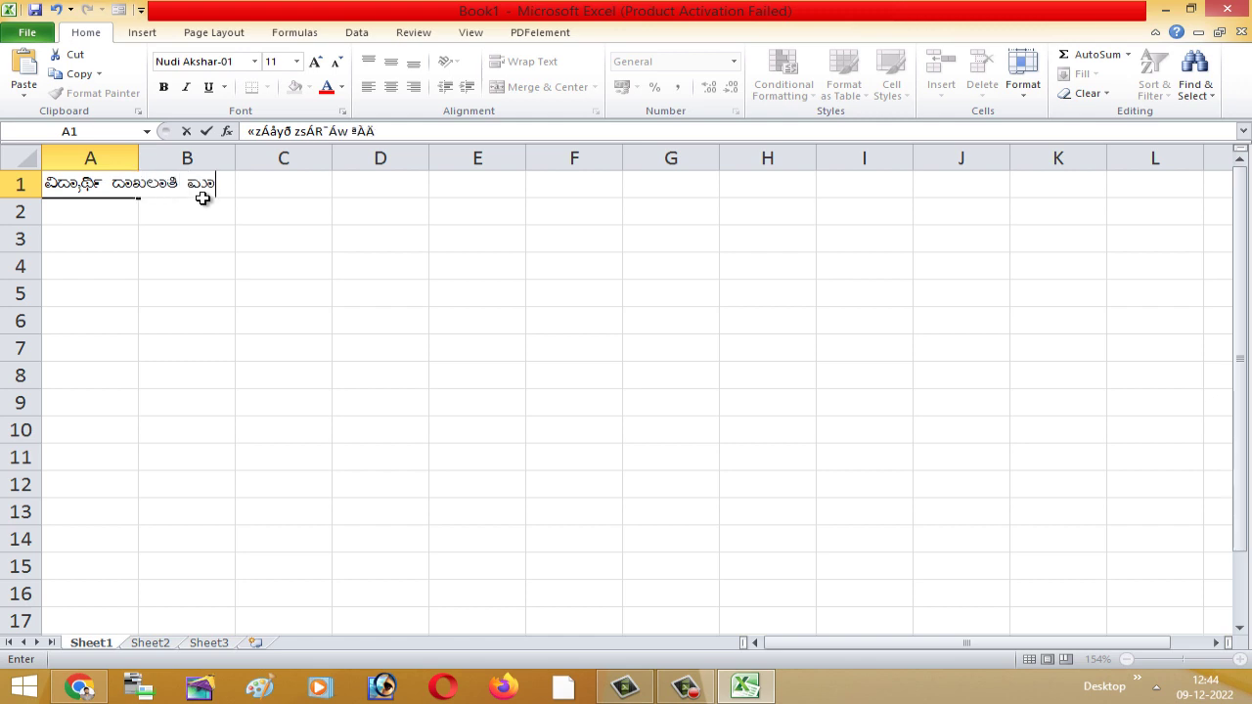
pyautogui.write('»w 202')
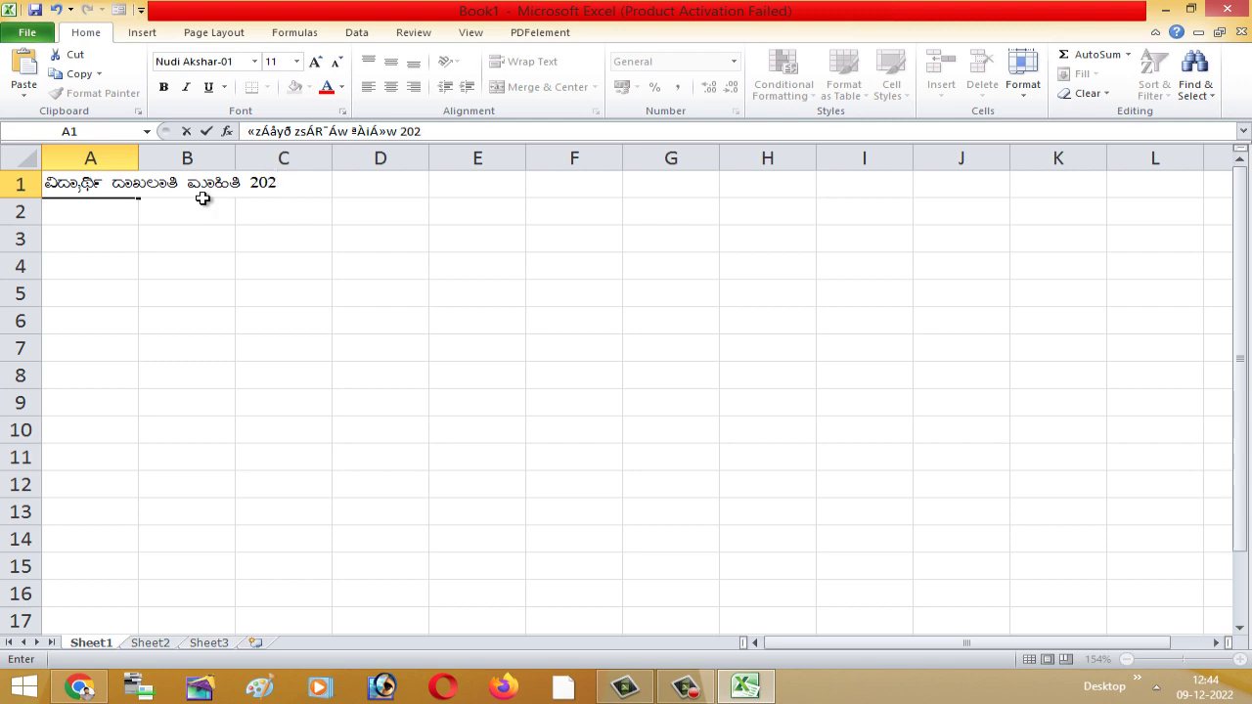
pyautogui.write('2/23')
pyautogui.click(206, 271)
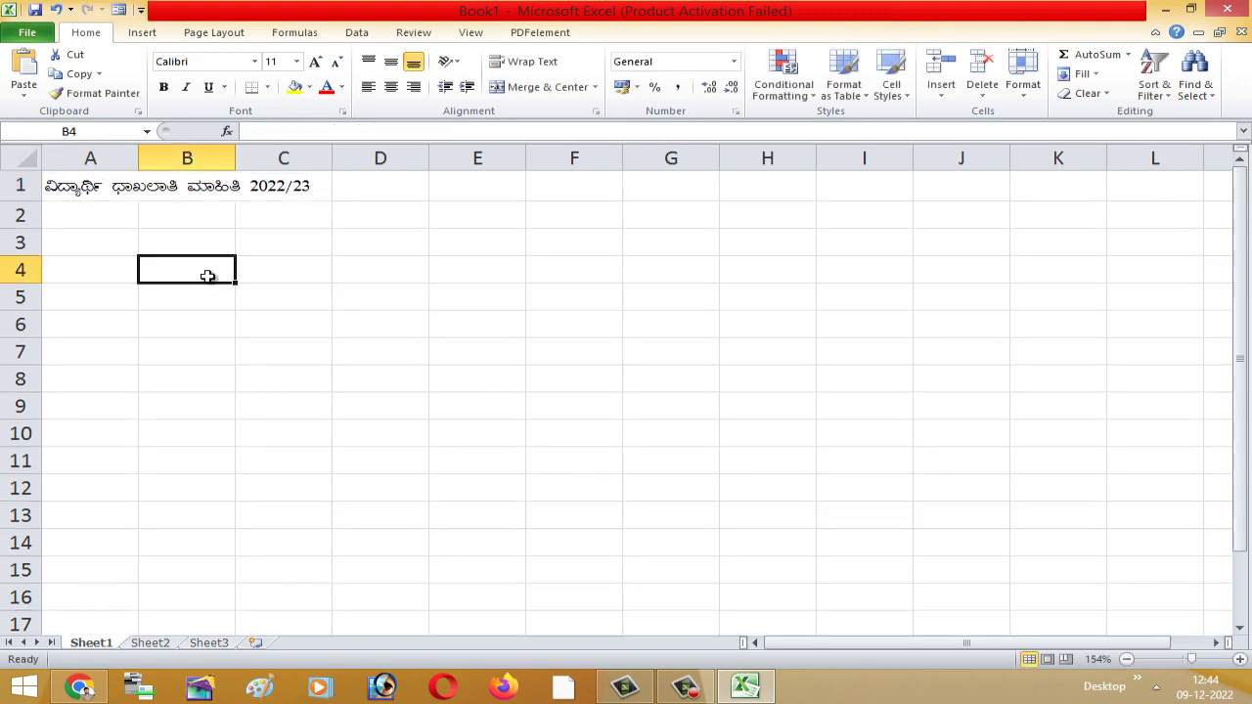
# - Fix the misspelled first letter of the title's second word in A1
pyautogui.click(117, 192)
pyautogui.doubleClick(58, 191)
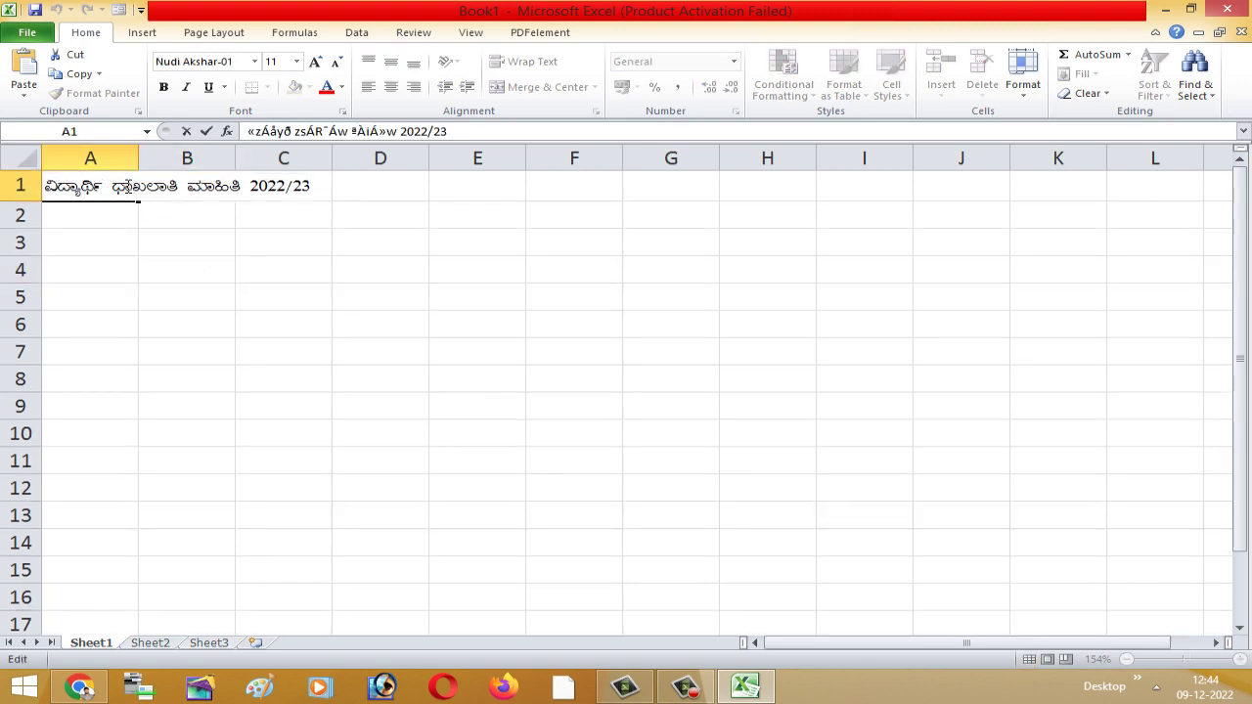
pyautogui.moveTo(133, 189); pyautogui.dragTo(109, 189)
pyautogui.write('z')
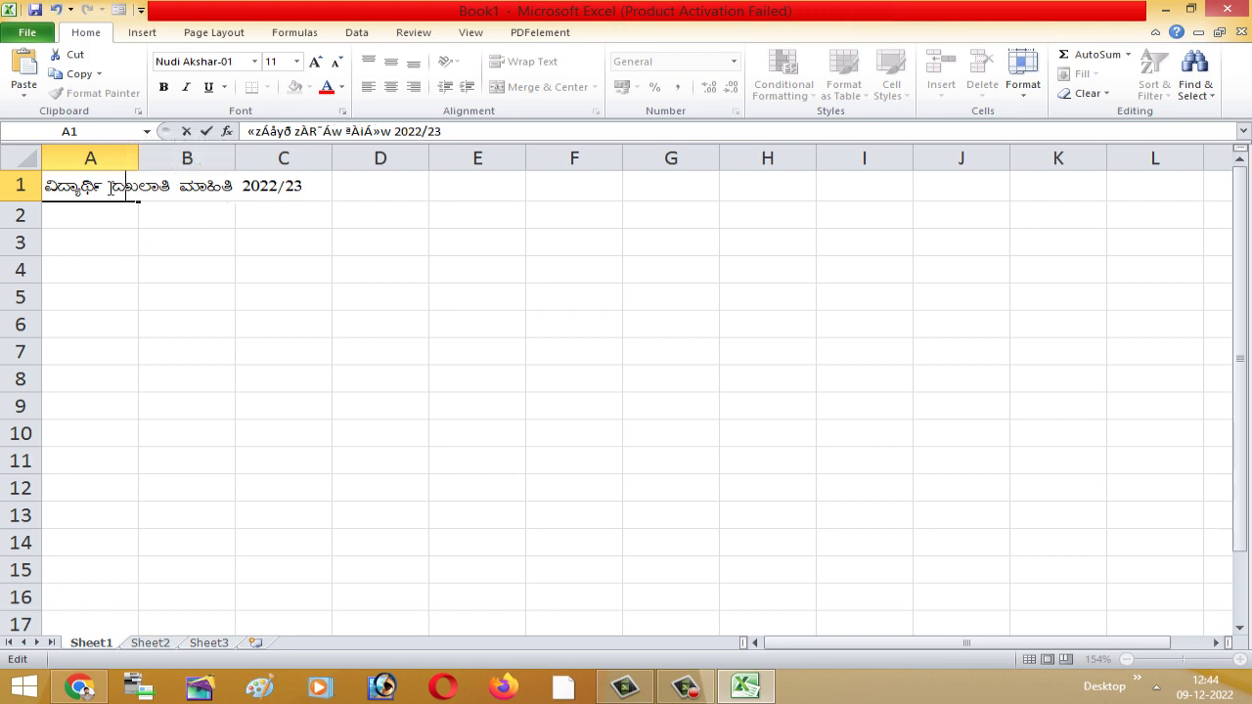
pyautogui.click(217, 294)
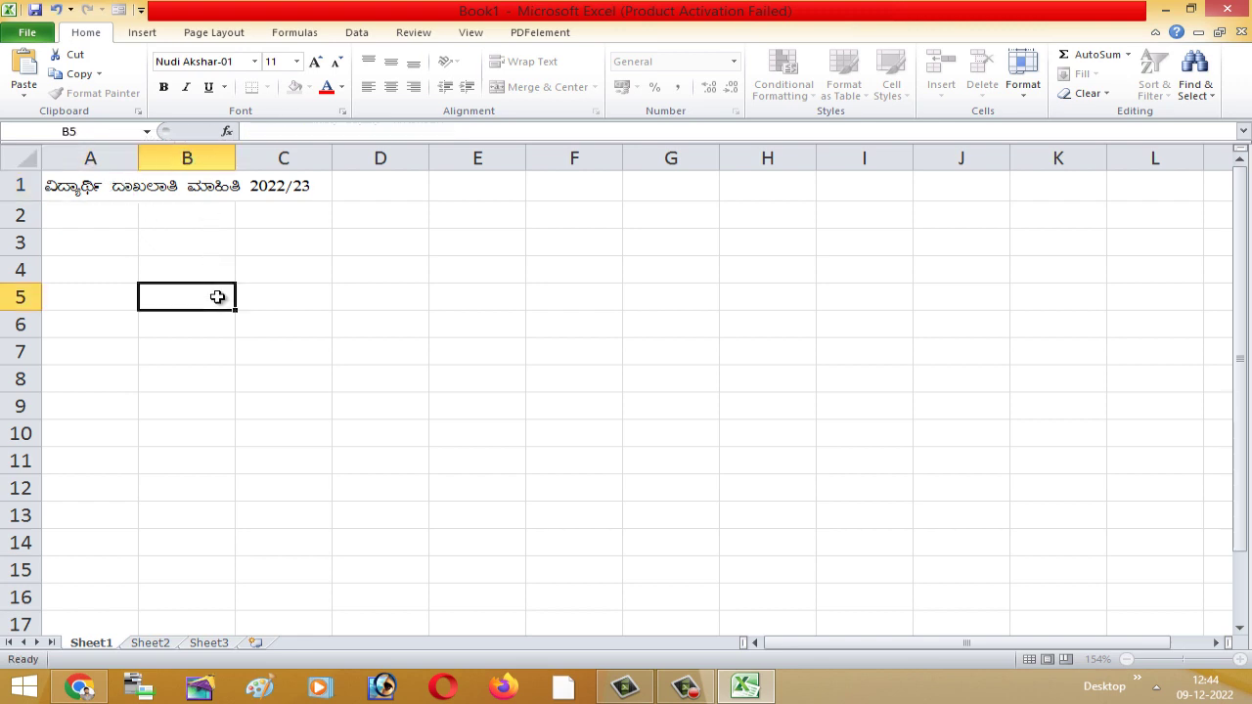
# - Type the first Kannada letter of the serial-number heading in A2
pyautogui.click(92, 220)
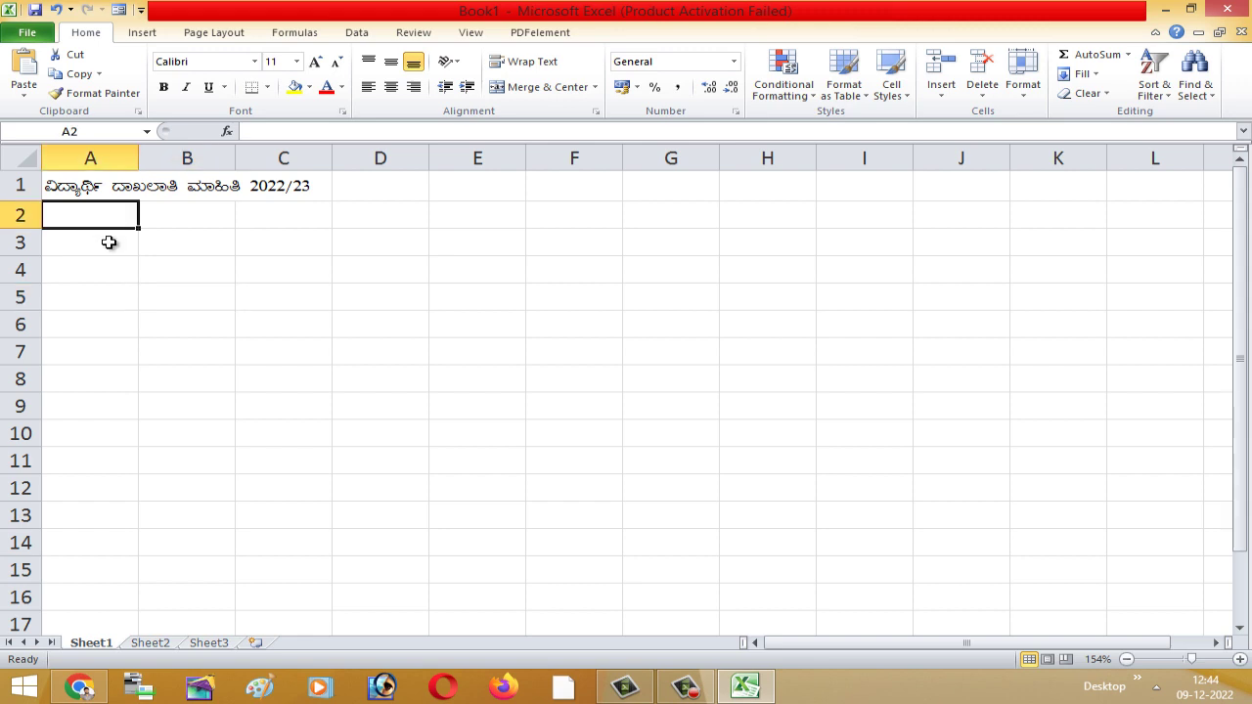
pyautogui.write('PÀ')
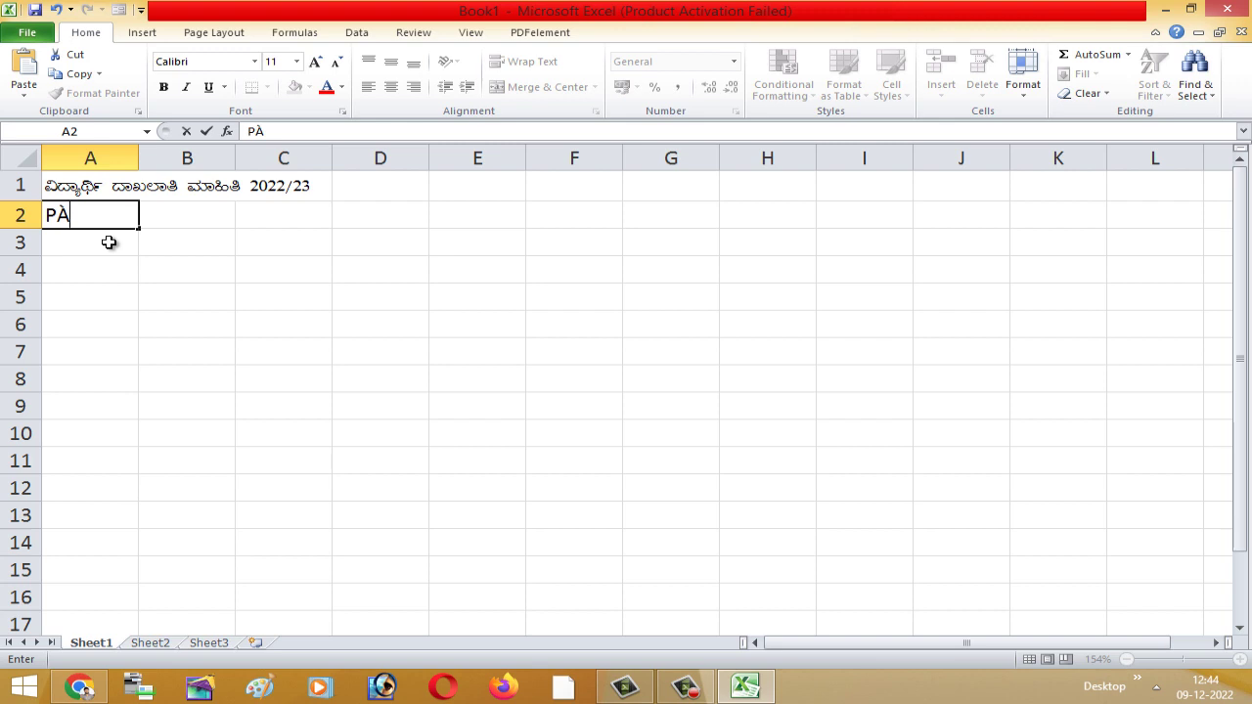
pyautogui.click(117, 253)
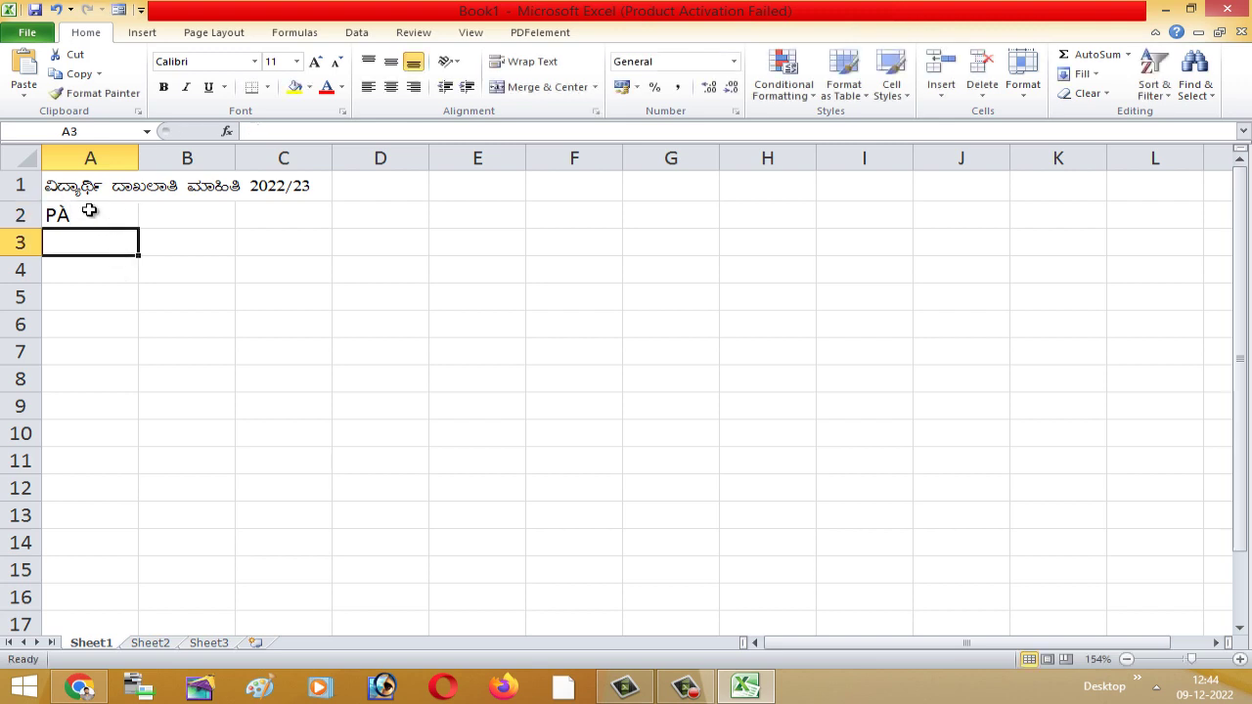
pyautogui.click(93, 210)
pyautogui.click(308, 270)
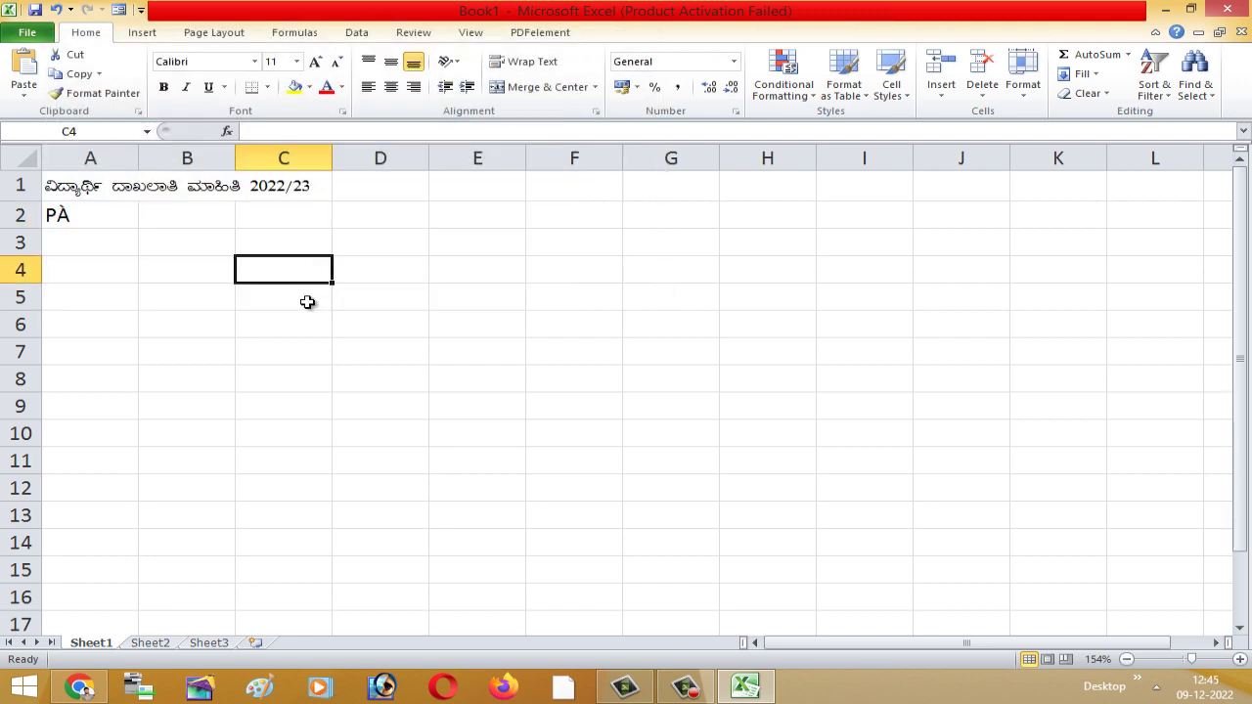
pyautogui.click(98, 212)
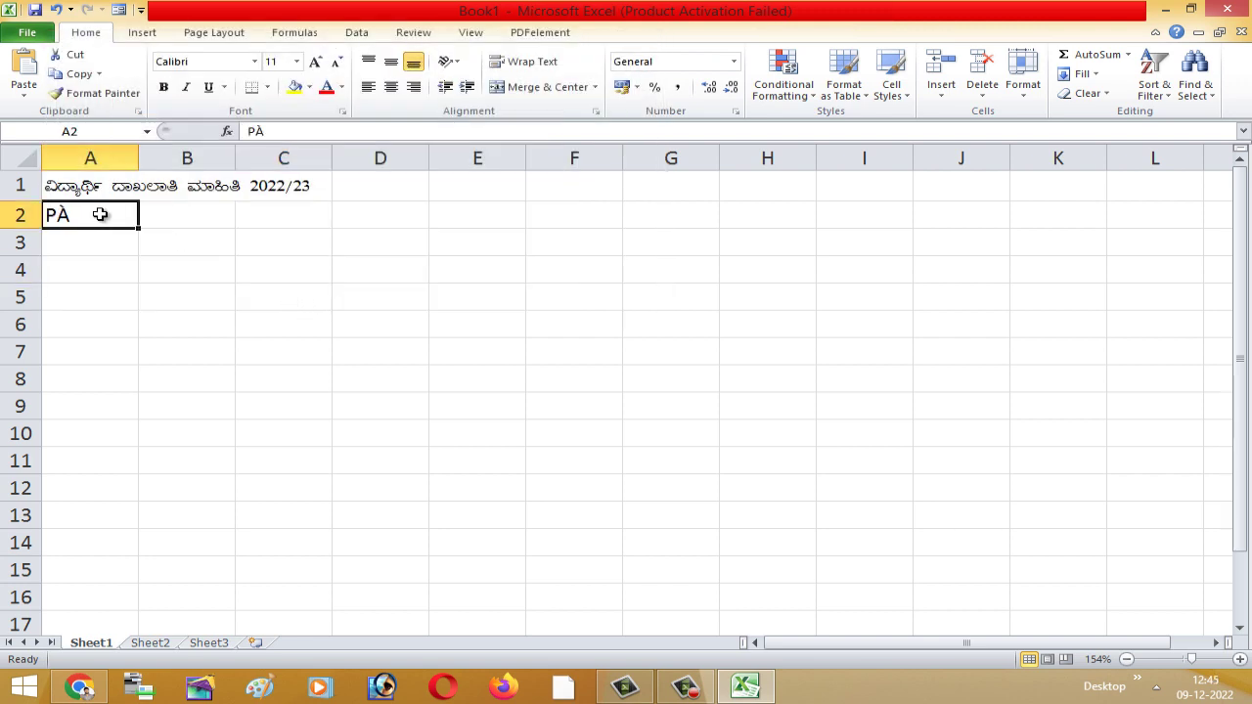
pyautogui.click(254, 61)
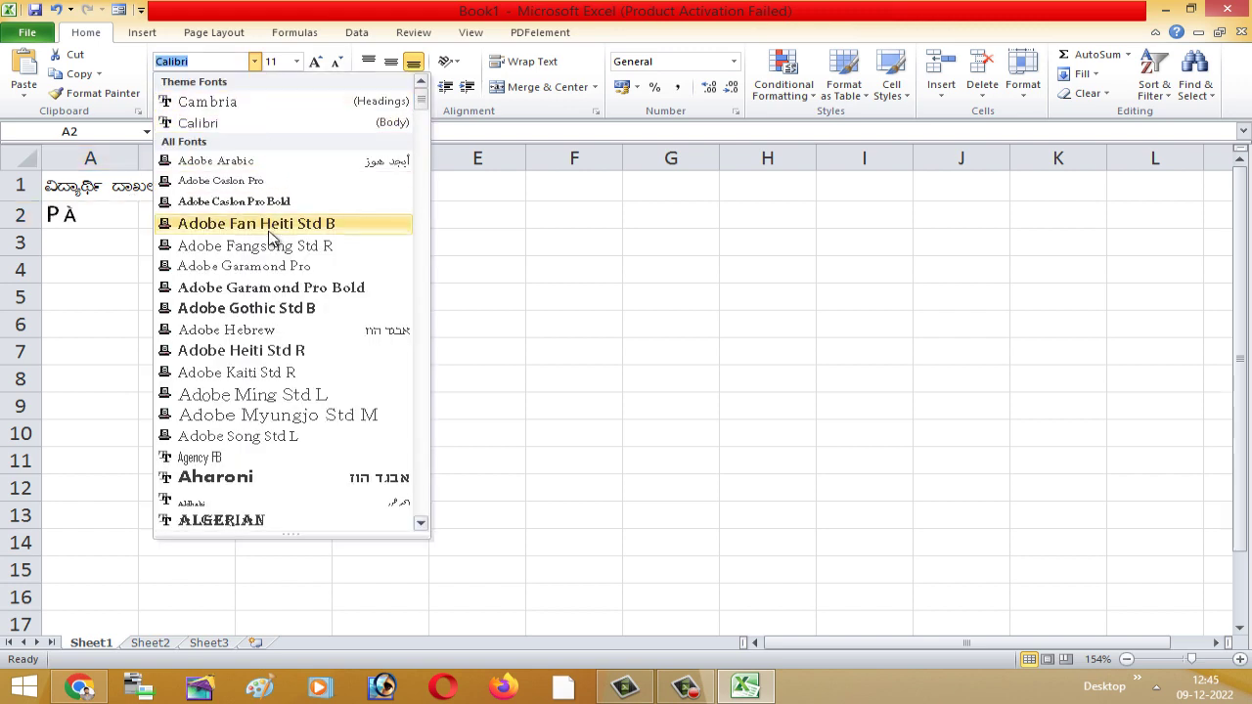
pyautogui.click(93, 291)
pyautogui.click(95, 291)
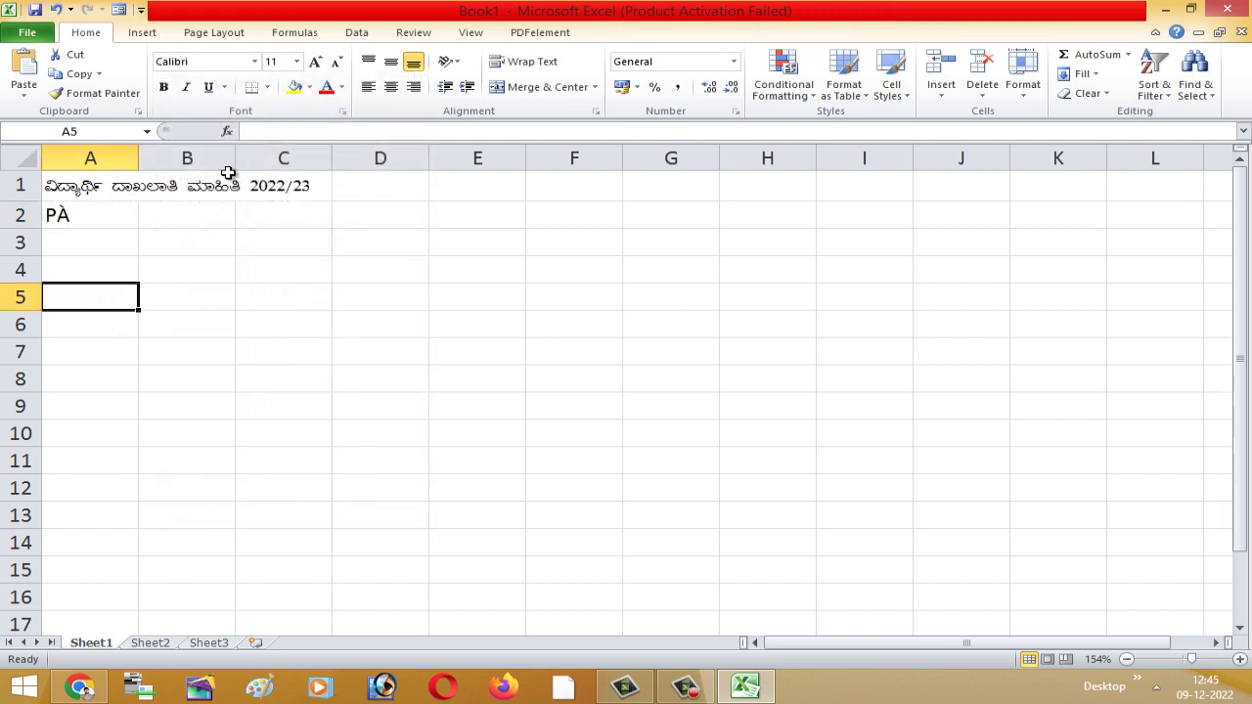
pyautogui.click(164, 259)
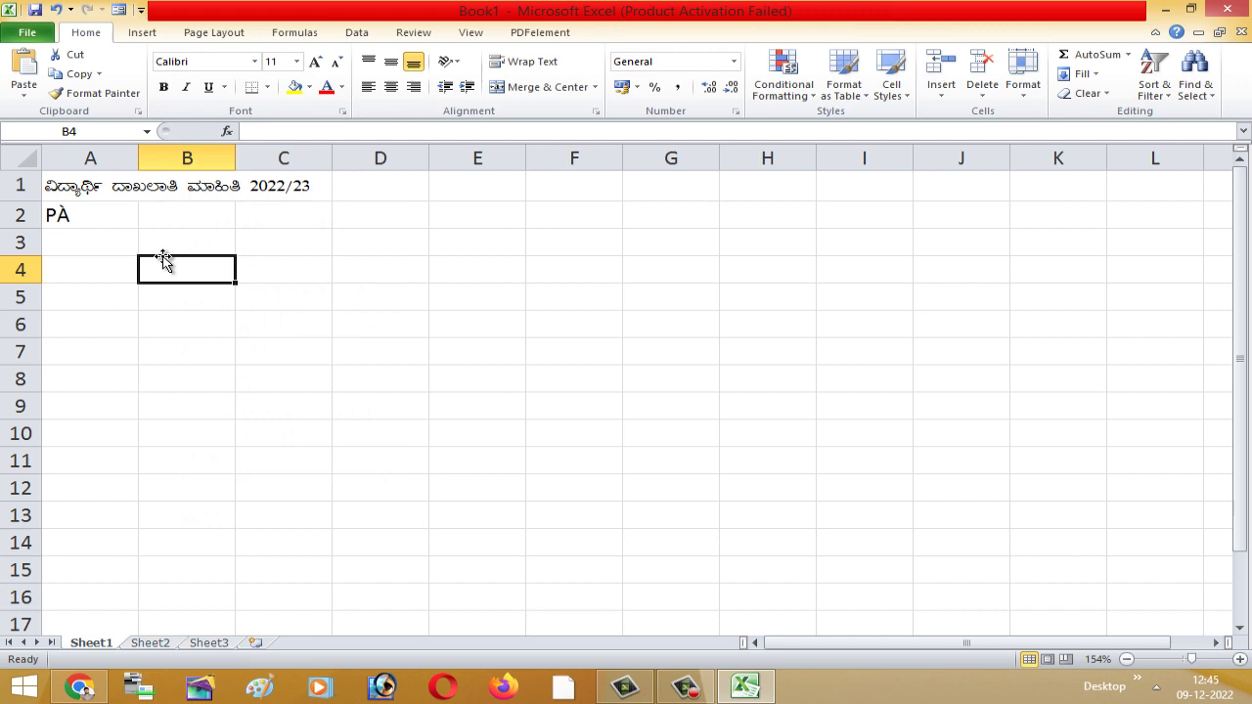
pyautogui.click(68, 214)
# - Apply the Nudi Akshar-01 font to the range A2:J16
pyautogui.moveTo(69, 214); pyautogui.dragTo(954, 585)
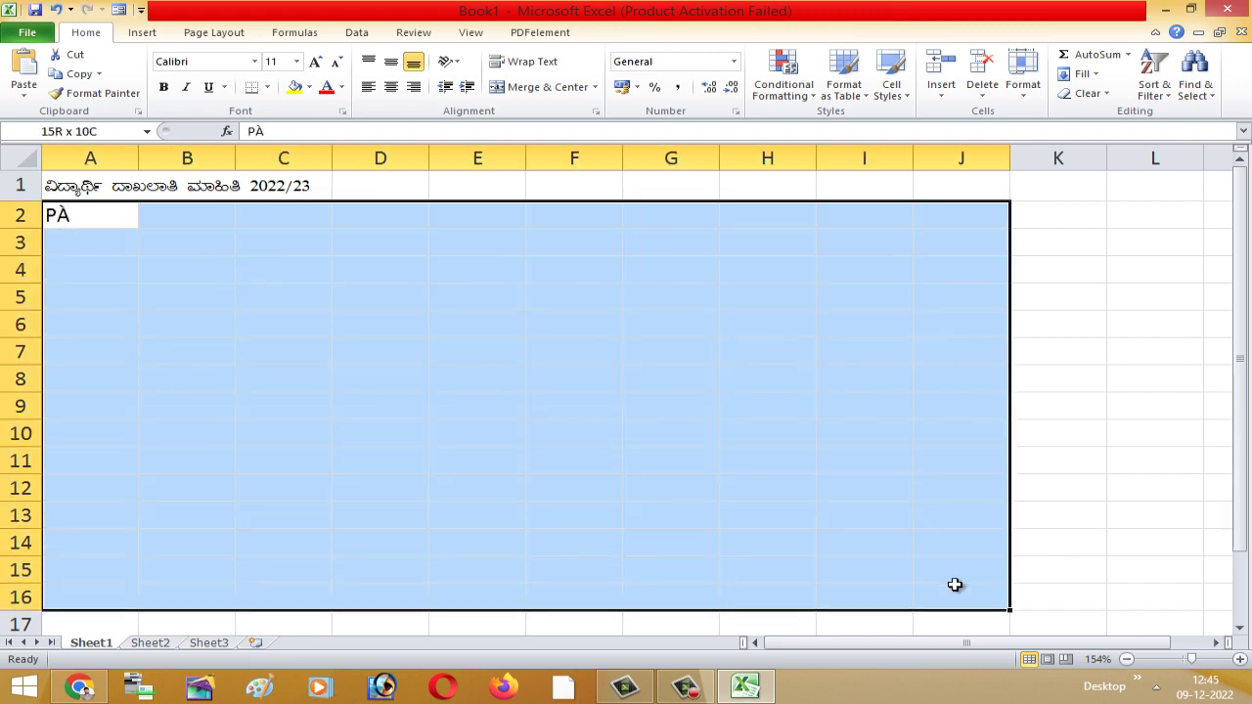
pyautogui.click(259, 61)
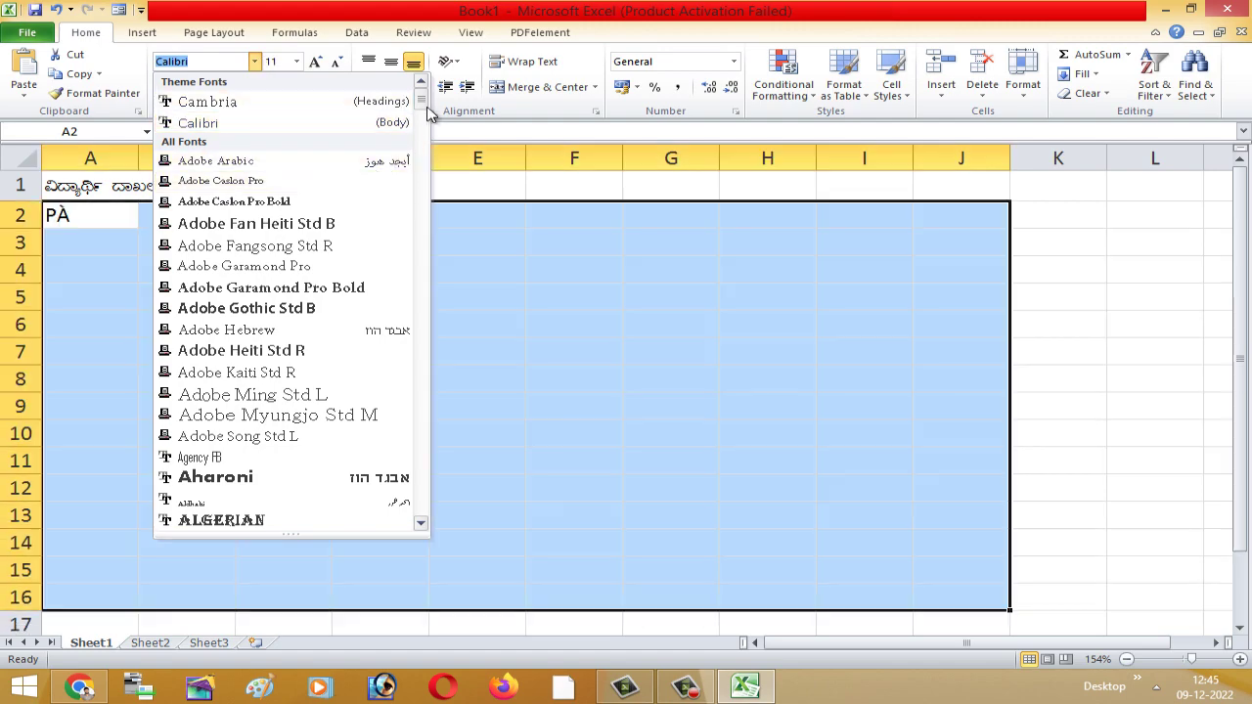
pyautogui.scroll(-9, 424, 172)
pyautogui.scroll(-15, 423, 172)
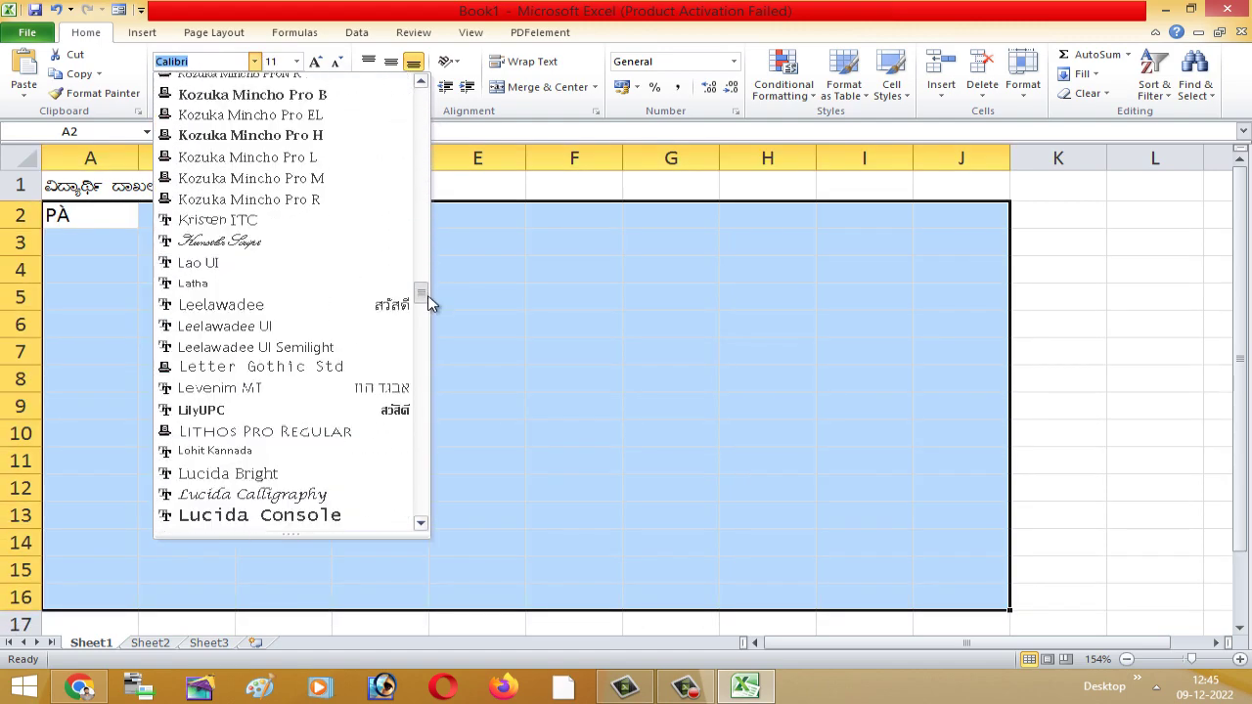
pyautogui.moveTo(433, 316); pyautogui.dragTo(428, 385)
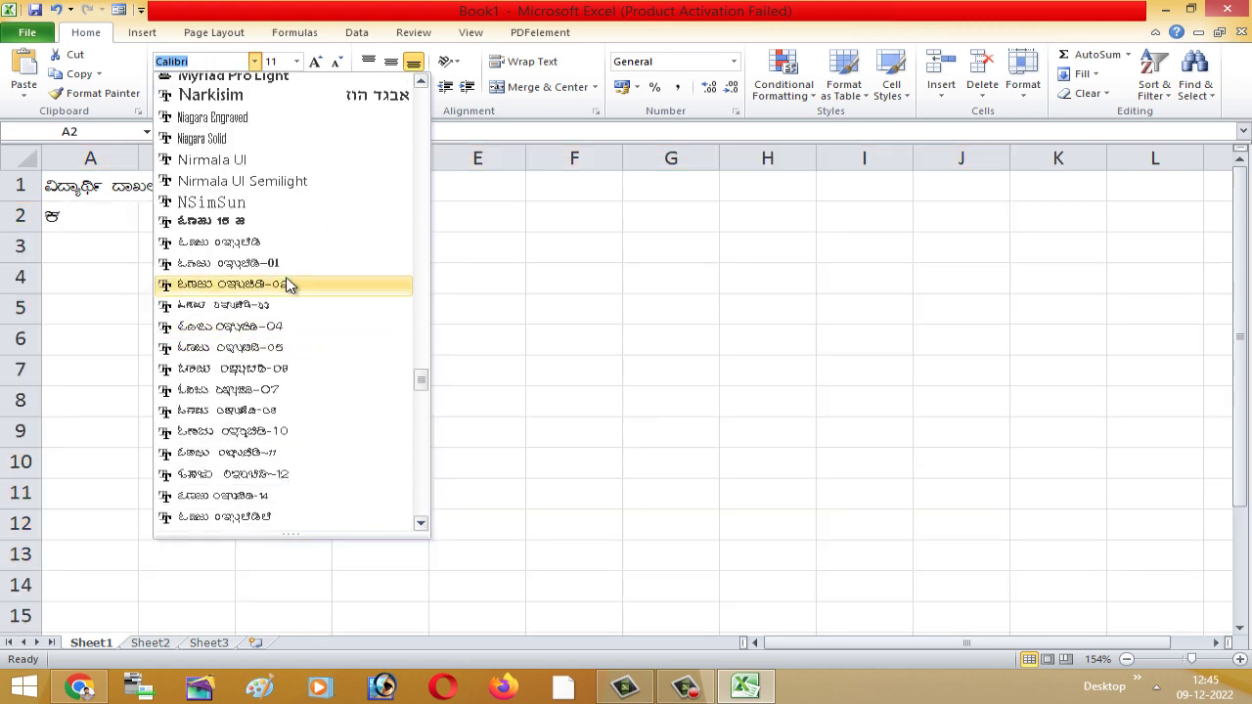
pyautogui.click(274, 264)
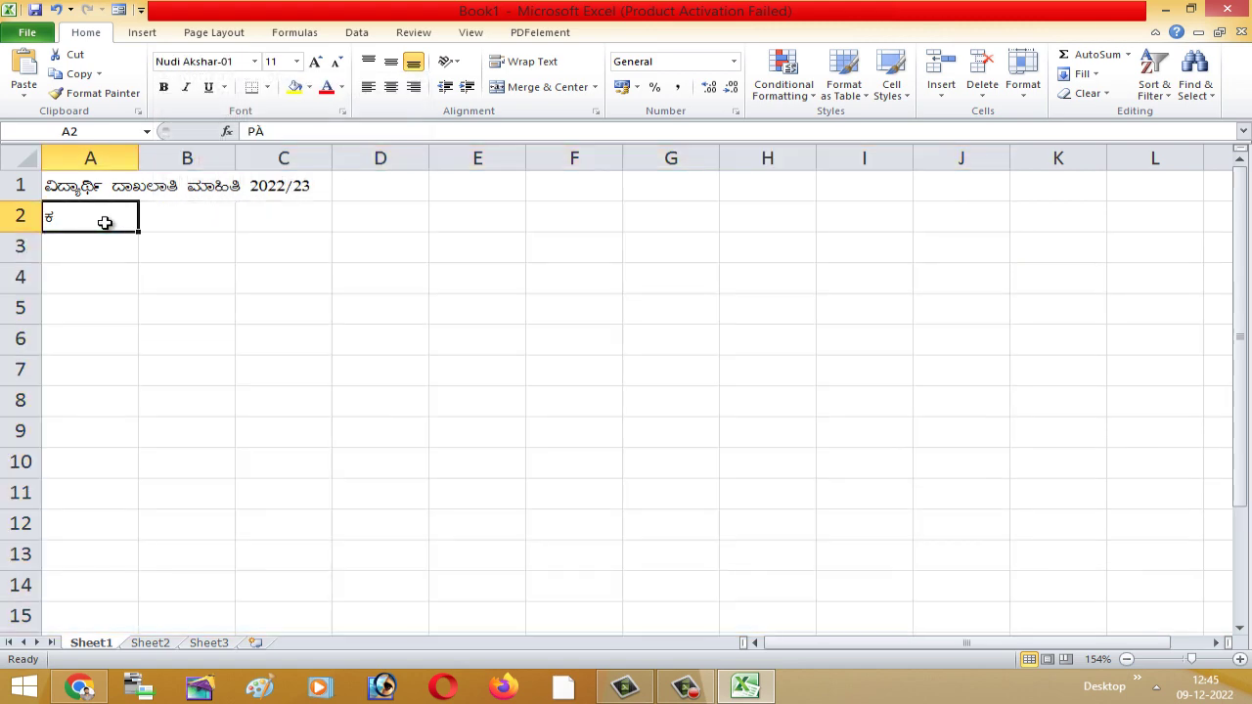
pyautogui.click(182, 220)
pyautogui.click(78, 217)
# - Complete A2's heading as ಕ್ರಮ ಸಂಖ್ಯೆ, correcting its last letters
pyautogui.doubleClick(76, 217)
pyautogui.moveTo(76, 218); pyautogui.dragTo(5, 219)
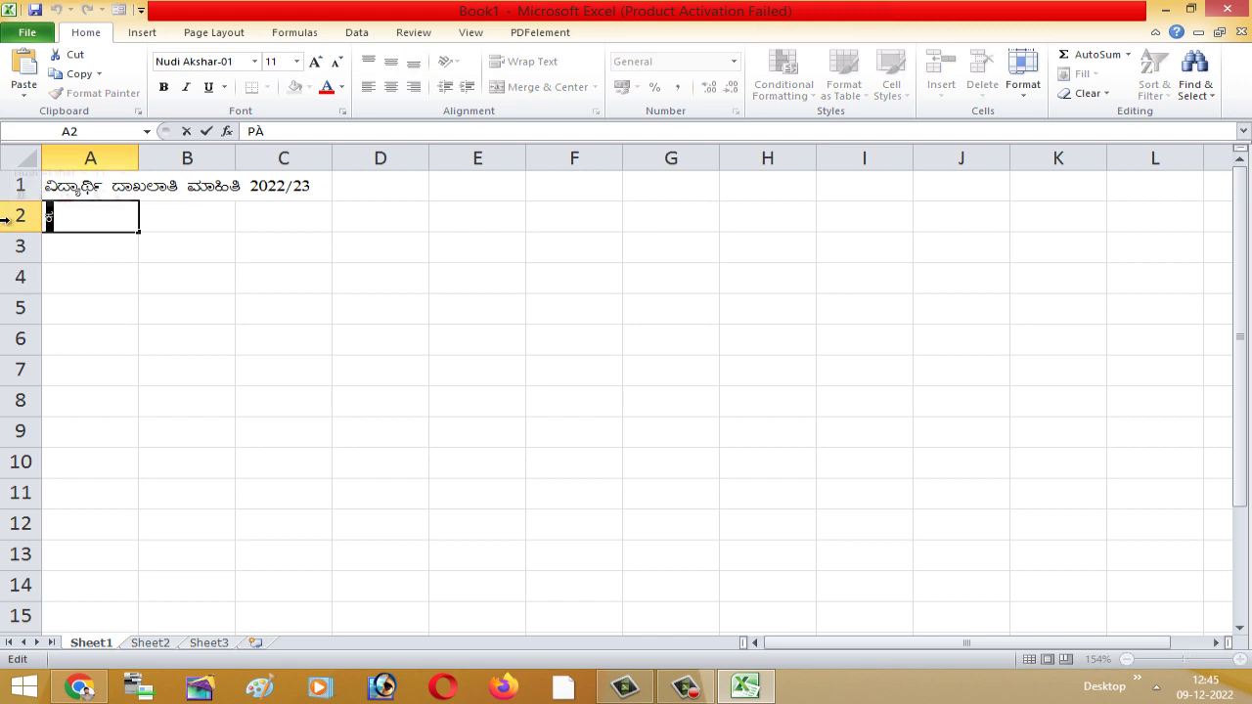
pyautogui.press('Right')
pyautogui.write('æ')
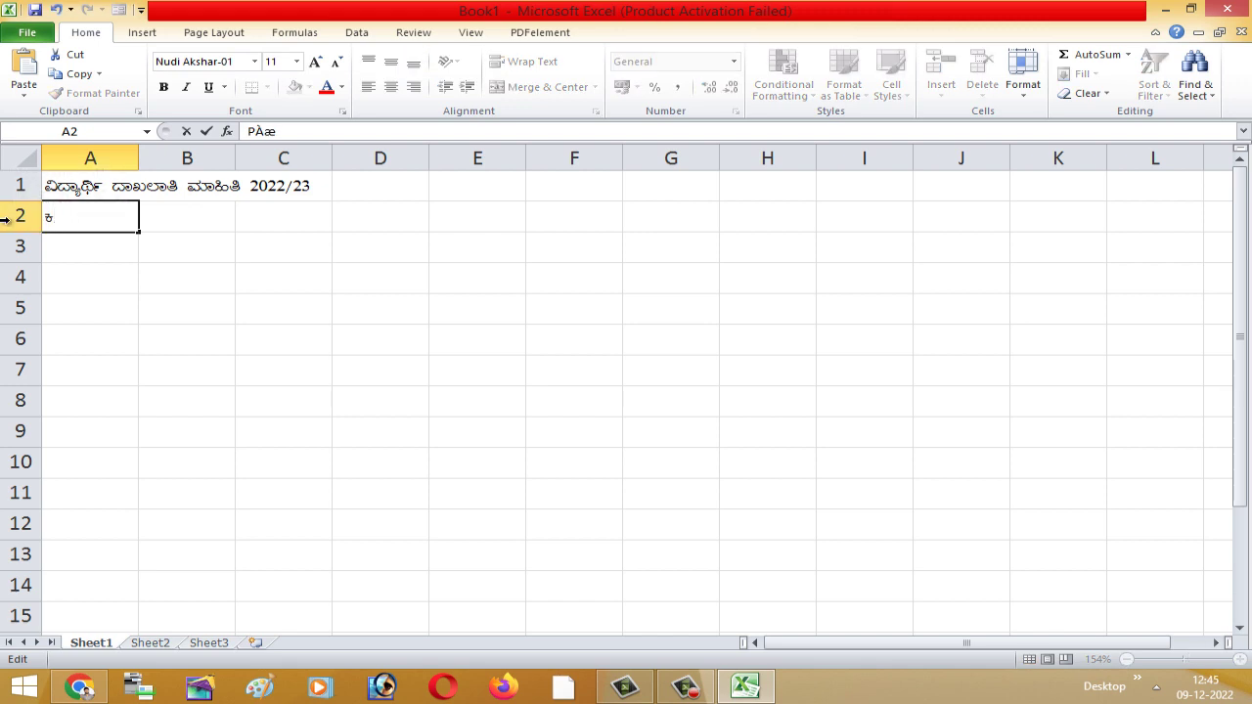
pyautogui.write('ªÀÄ ¸À')
pyautogui.write('RågÀ')
pyautogui.press('BackSpace')
pyautogui.press('BackSpace')
pyautogui.press('BackSpace')
pyautogui.press('BackSpace')
pyautogui.write('ASÉå')
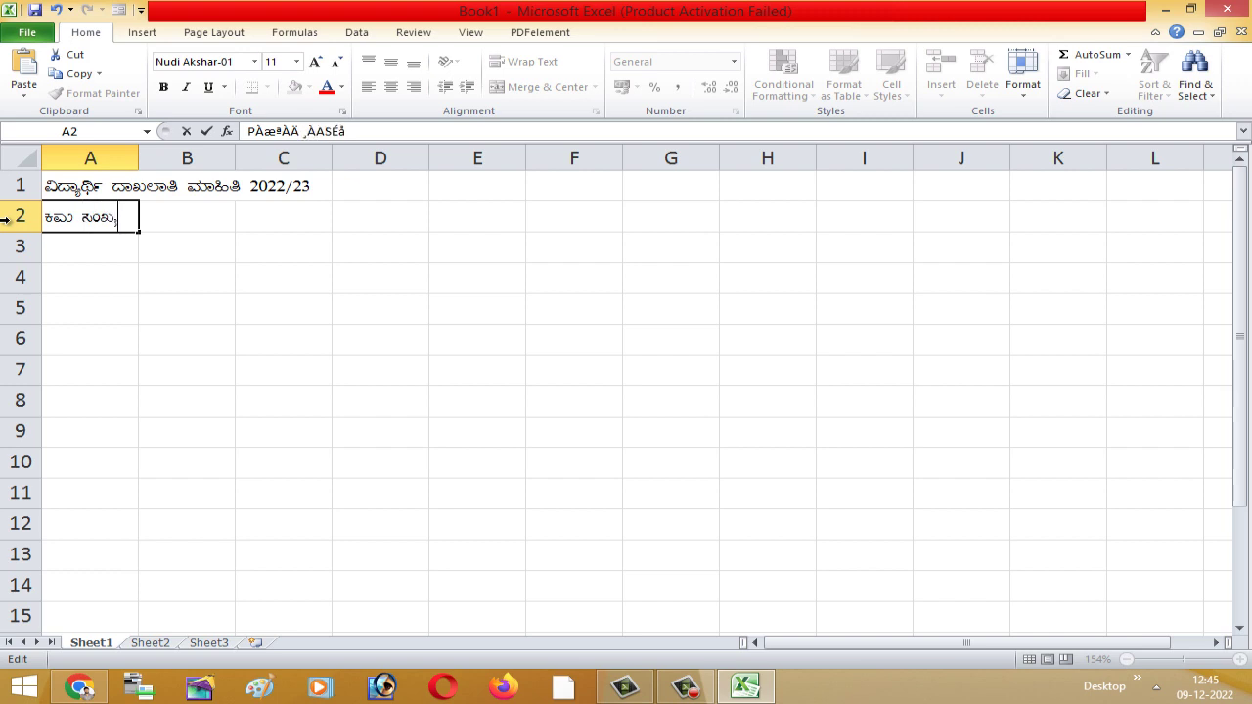
pyautogui.click(83, 332)
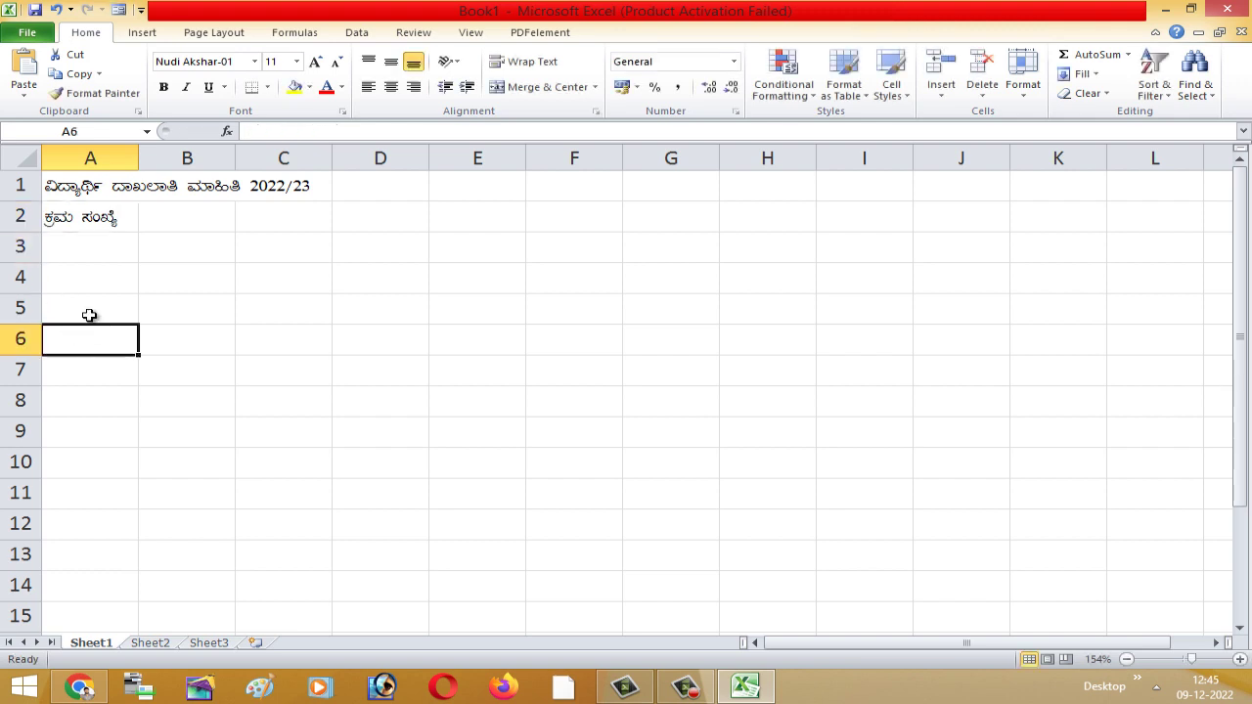
# - Start the student-name heading in B2 with a single Kannada letter
pyautogui.click(172, 221)
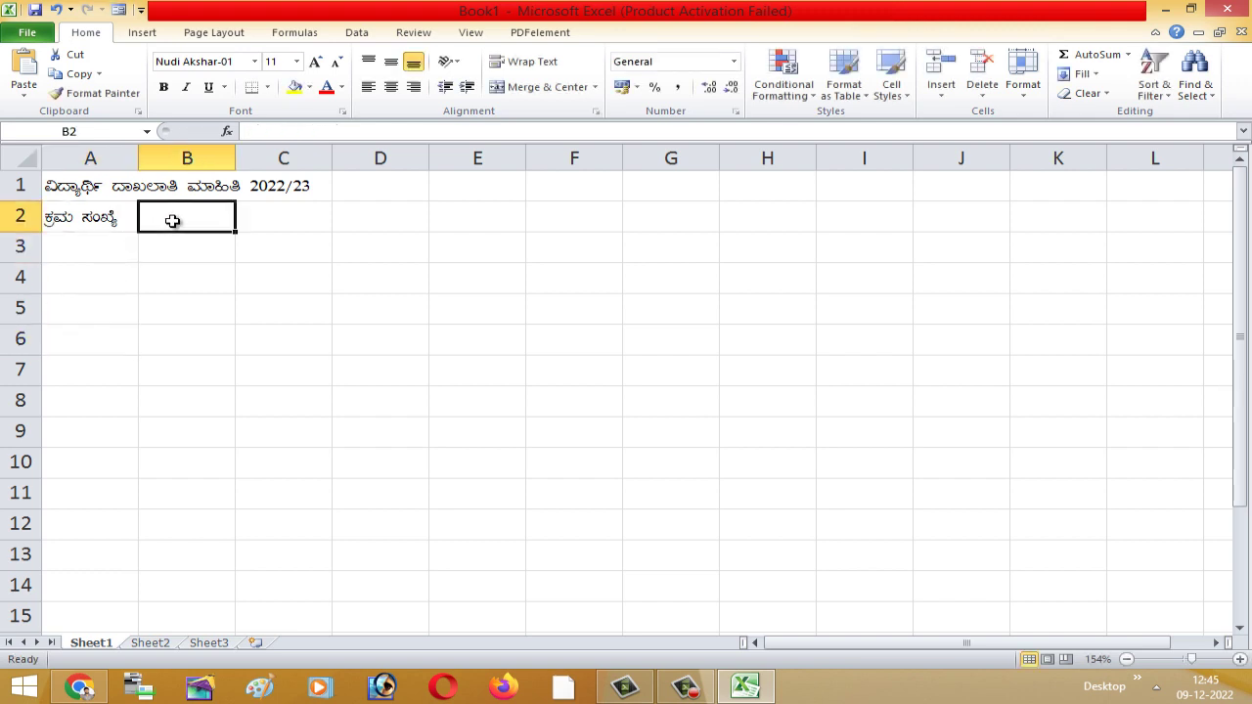
pyautogui.write('«')
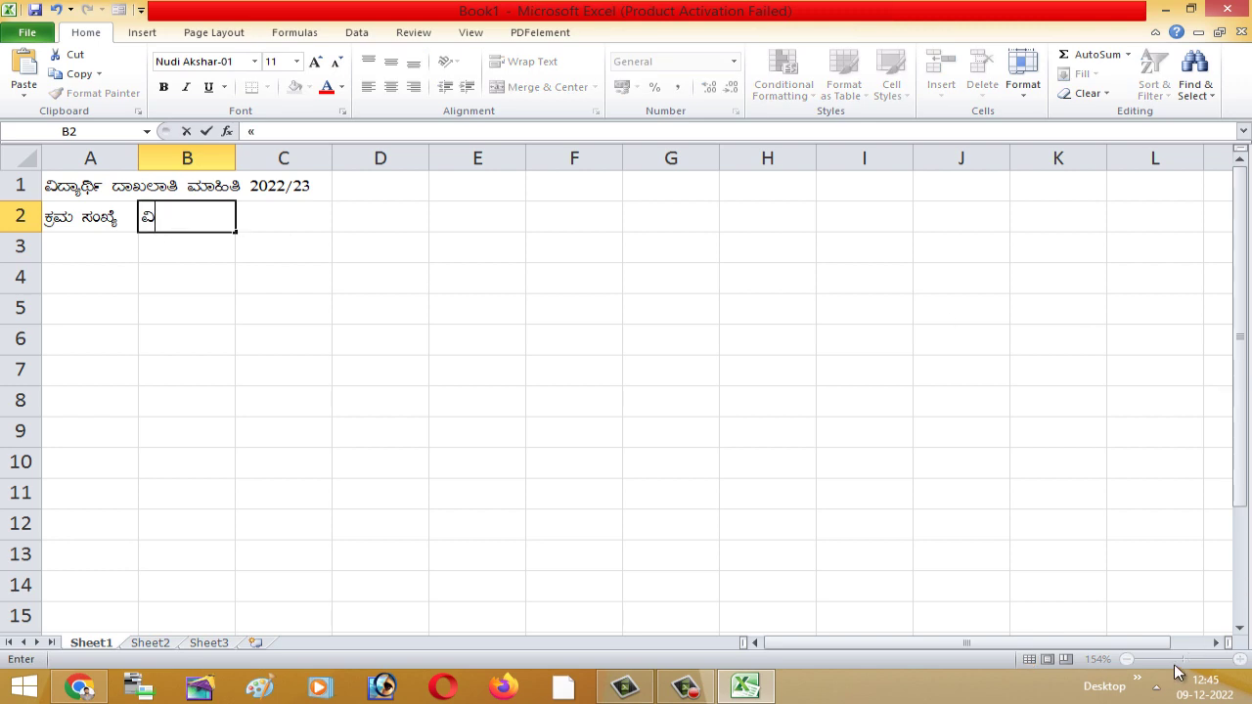
pyautogui.click(1204, 682)
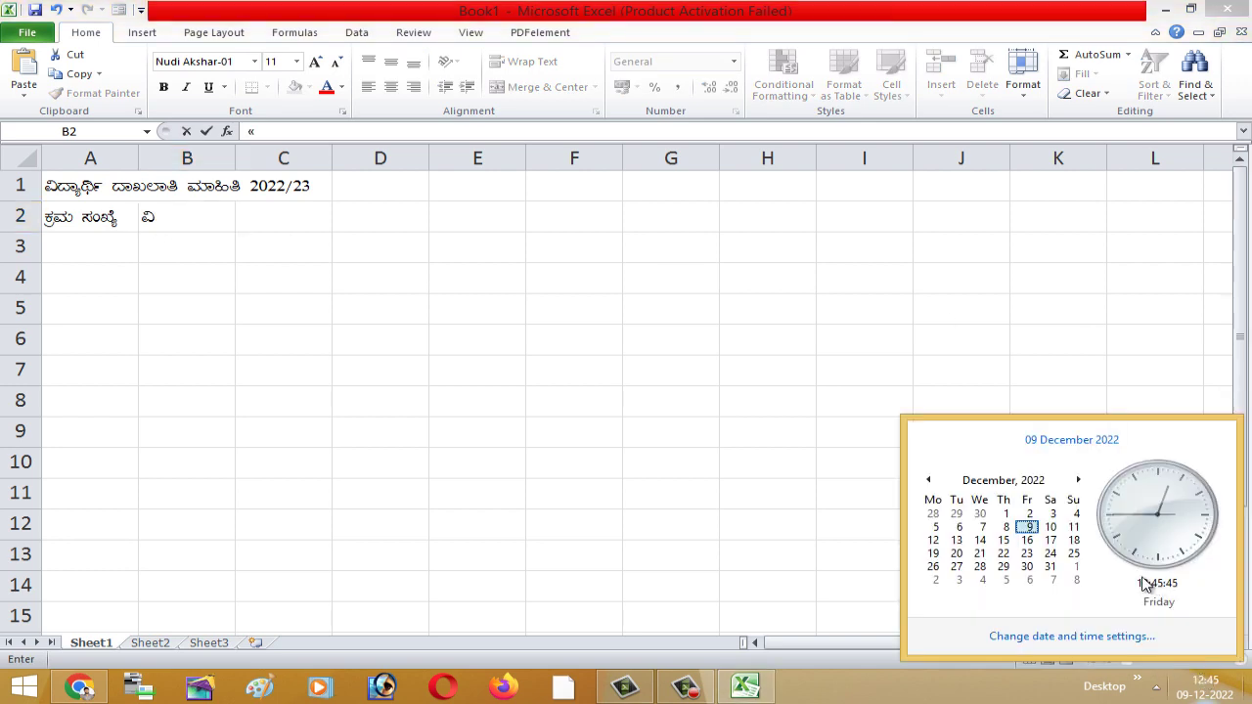
pyautogui.click(855, 497)
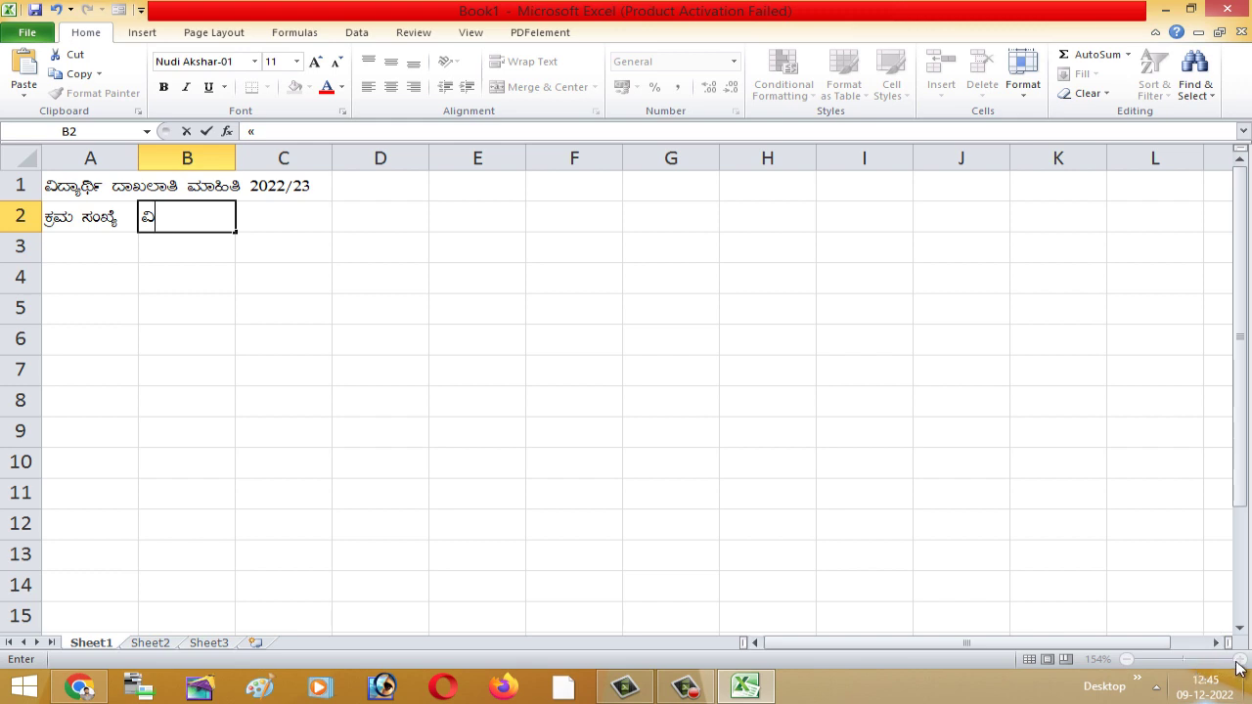
pyautogui.click(699, 362)
pyautogui.scroll(1, 294, 353)
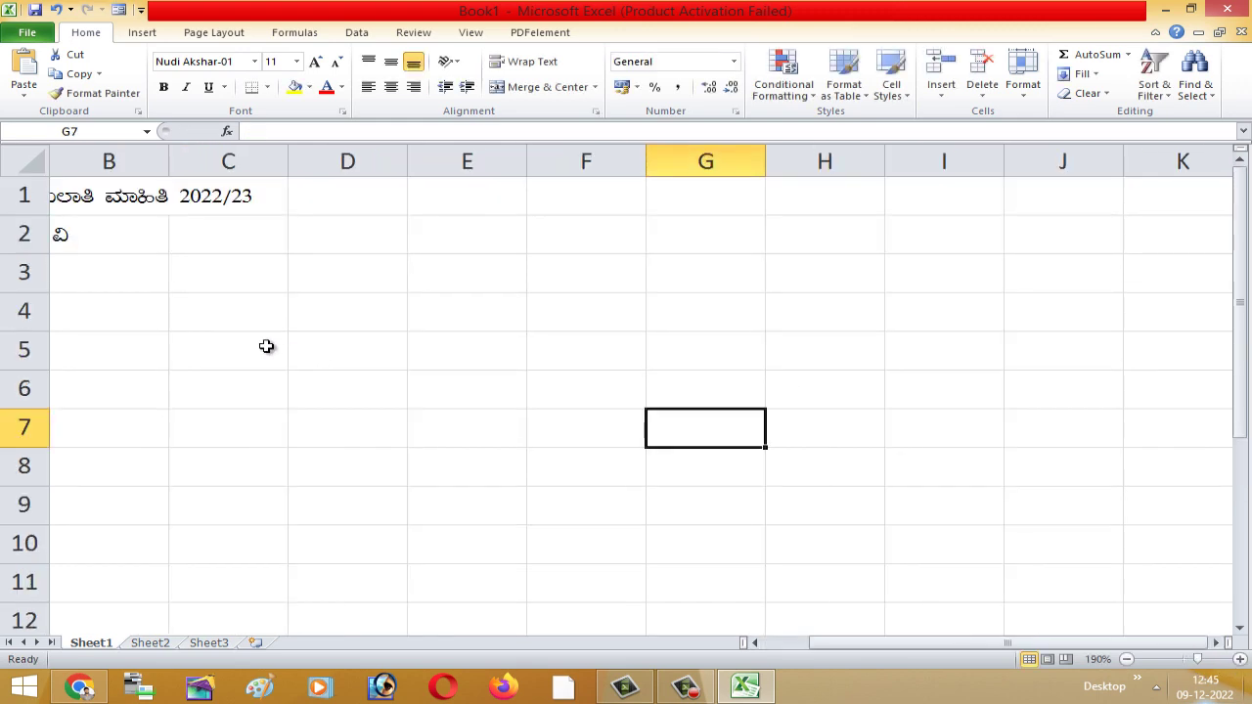
pyautogui.moveTo(949, 645); pyautogui.dragTo(821, 645)
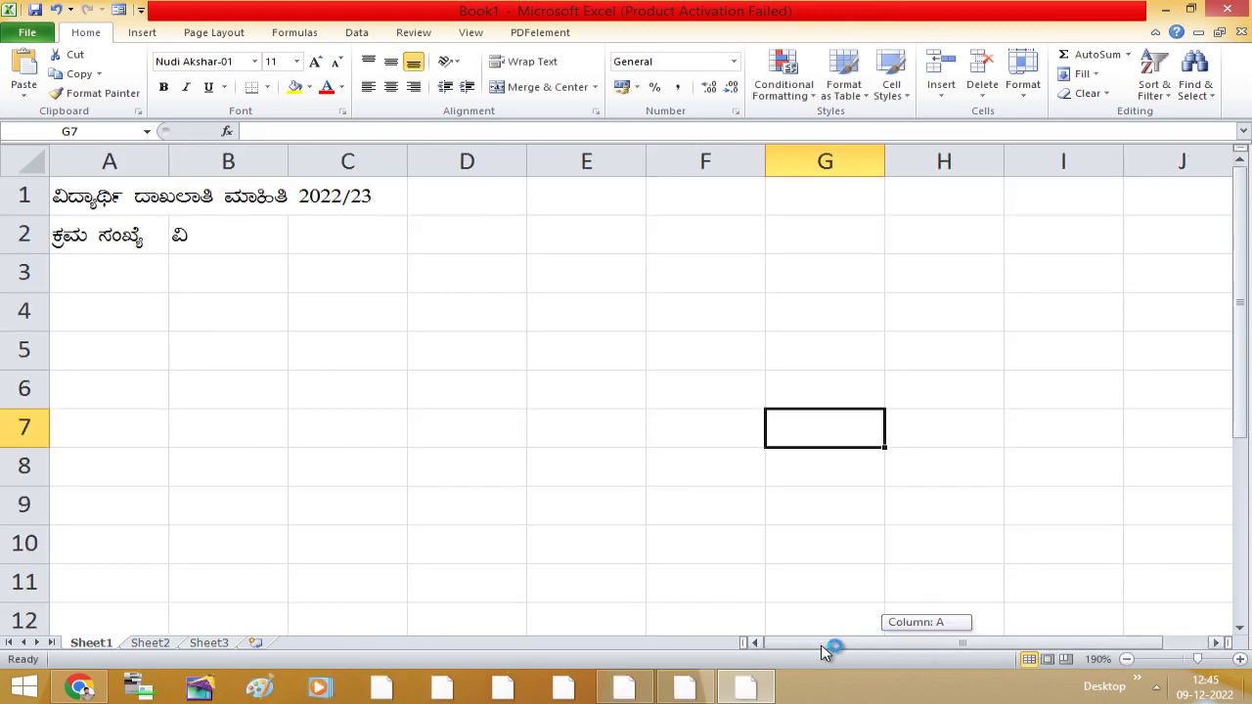
# - Finish the Kannada student-name heading in B2
pyautogui.click(231, 237)
pyautogui.doubleClick(226, 240)
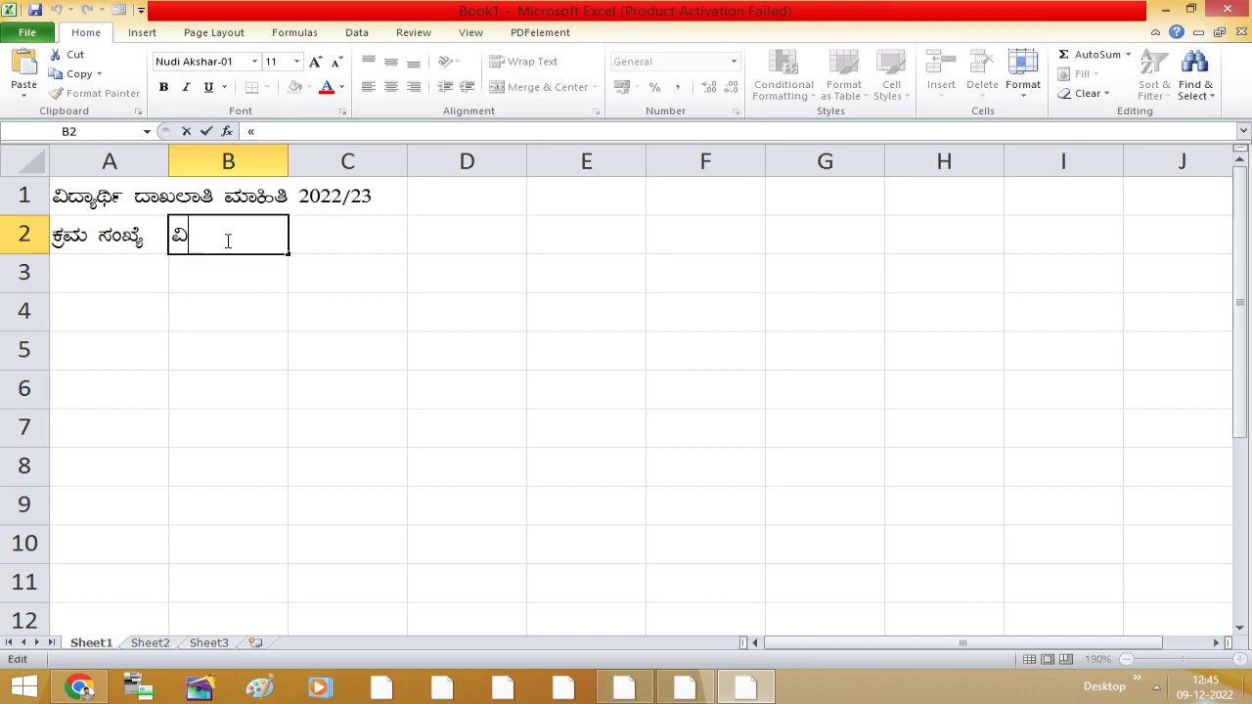
pyautogui.write('zÁå')
pyautogui.write('yð')
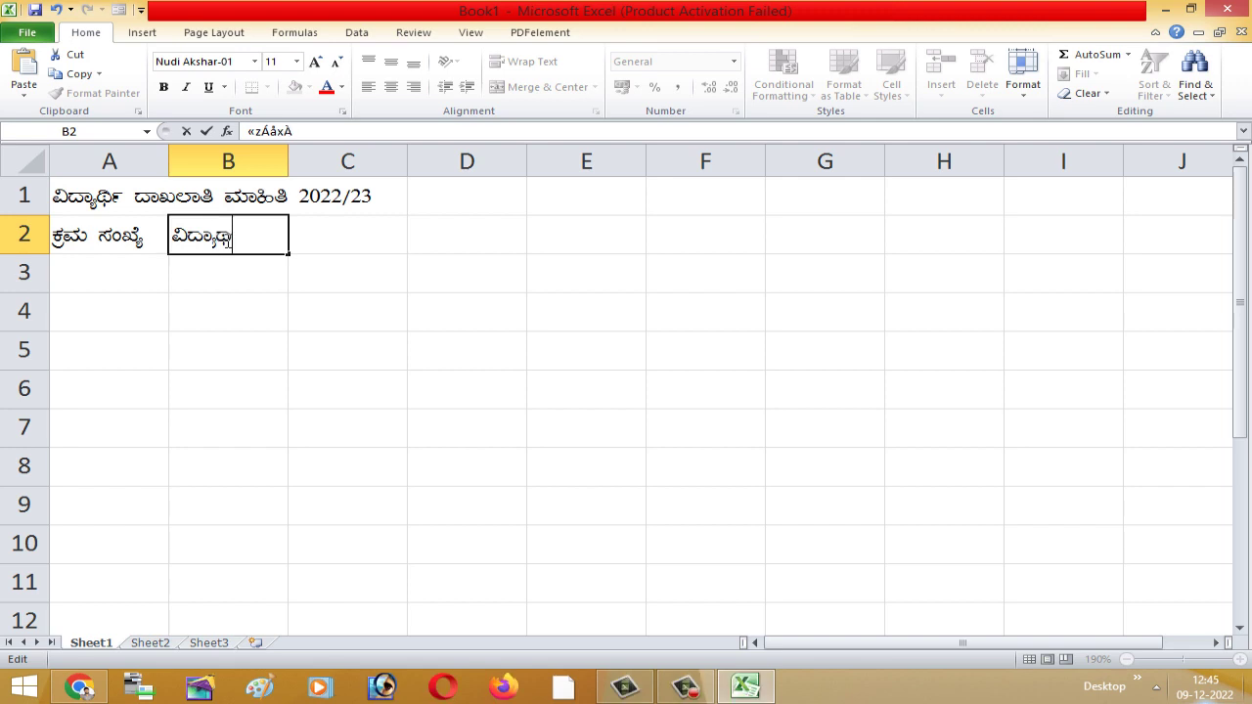
pyautogui.write('UÀ¼À ºÉ¸À')
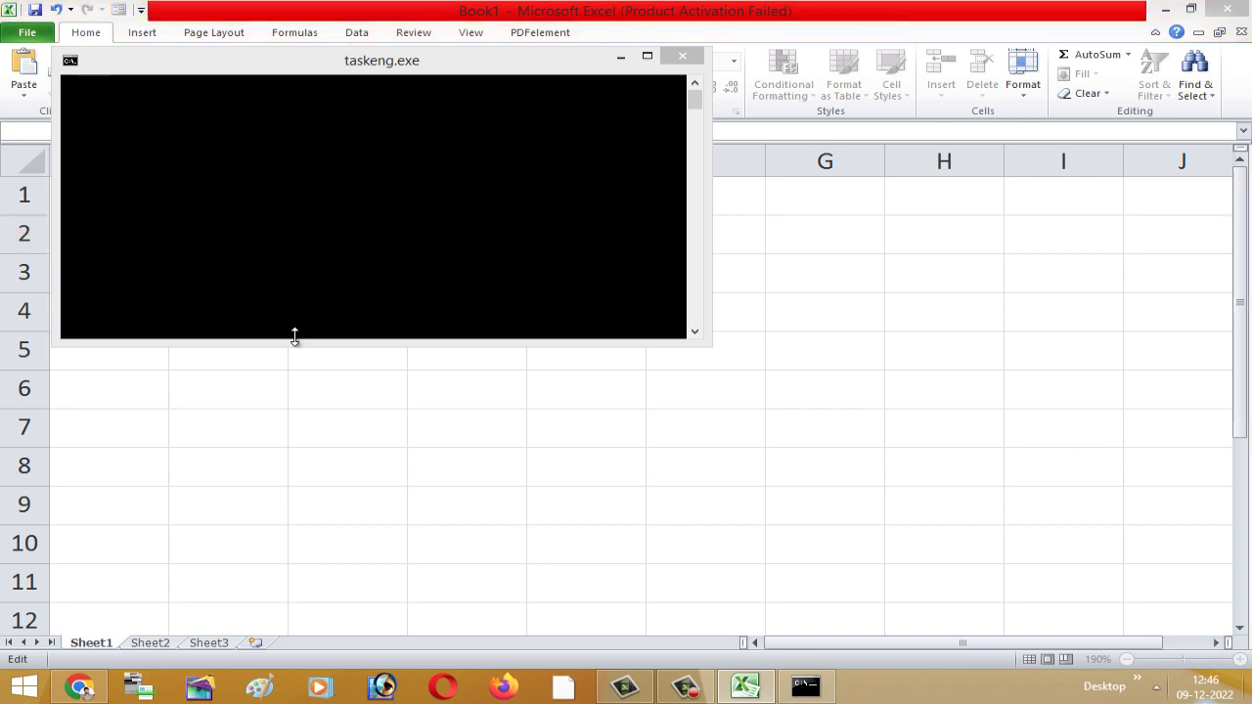
pyautogui.write('gÀÄ')
pyautogui.click(413, 321)
pyautogui.click(247, 244)
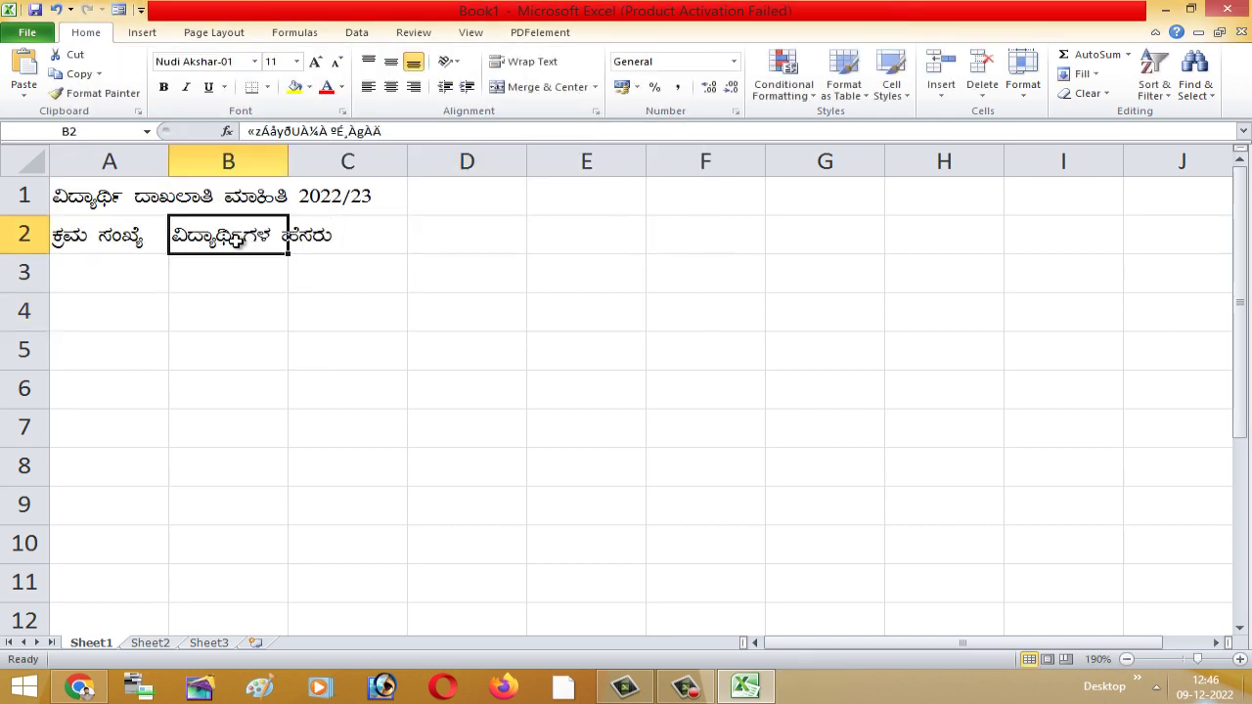
# - Type the Kannada date-of-birth heading in C2 and father's-name heading in D2
pyautogui.click(344, 235)
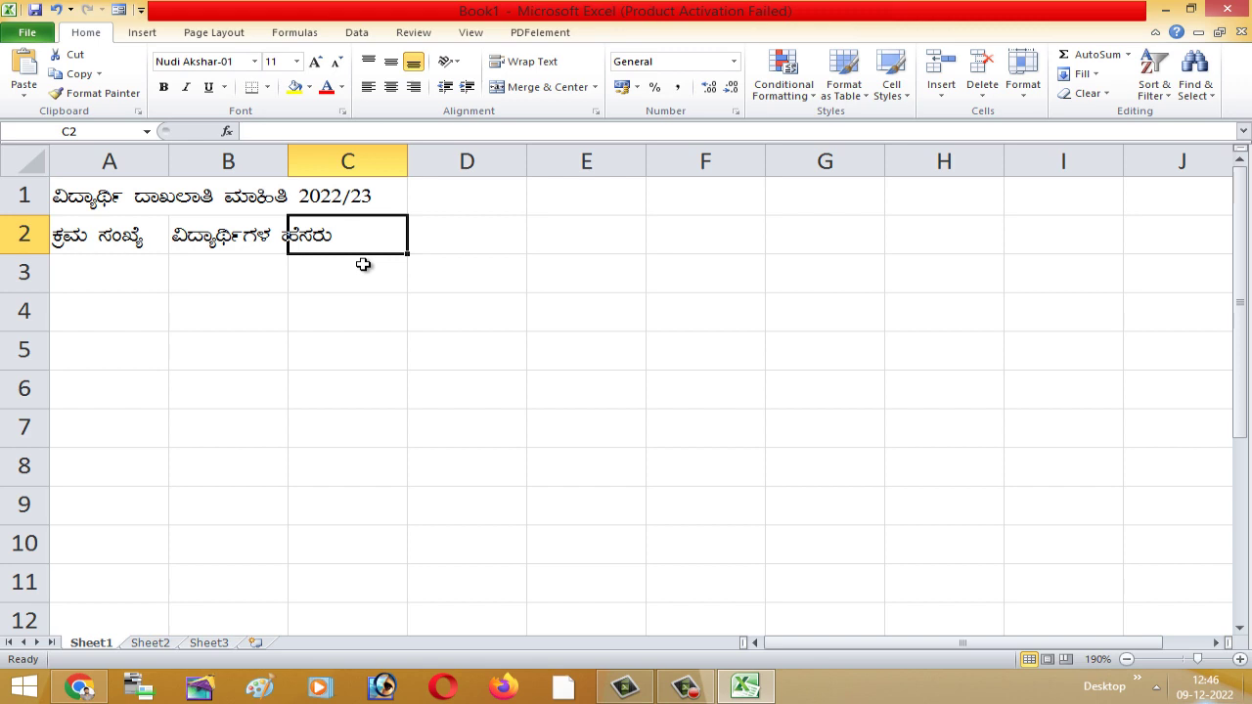
pyautogui.write('d£Àä')
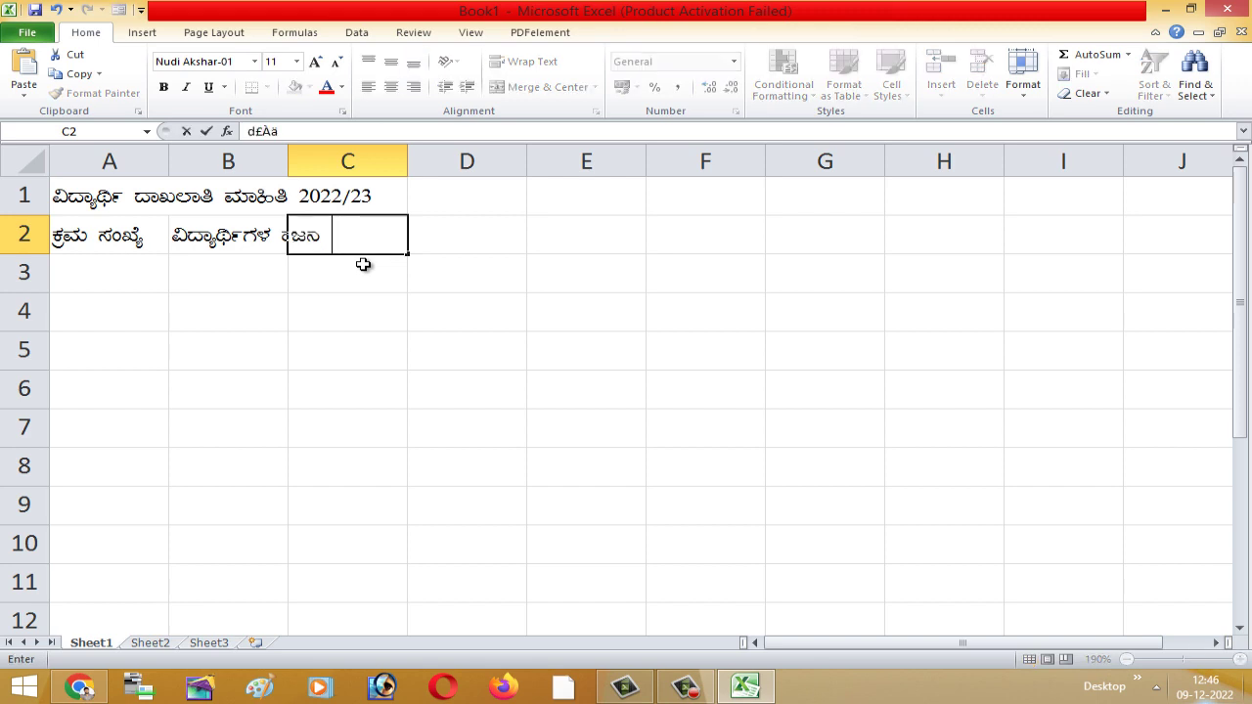
pyautogui.write(' ¢£ÁAR')
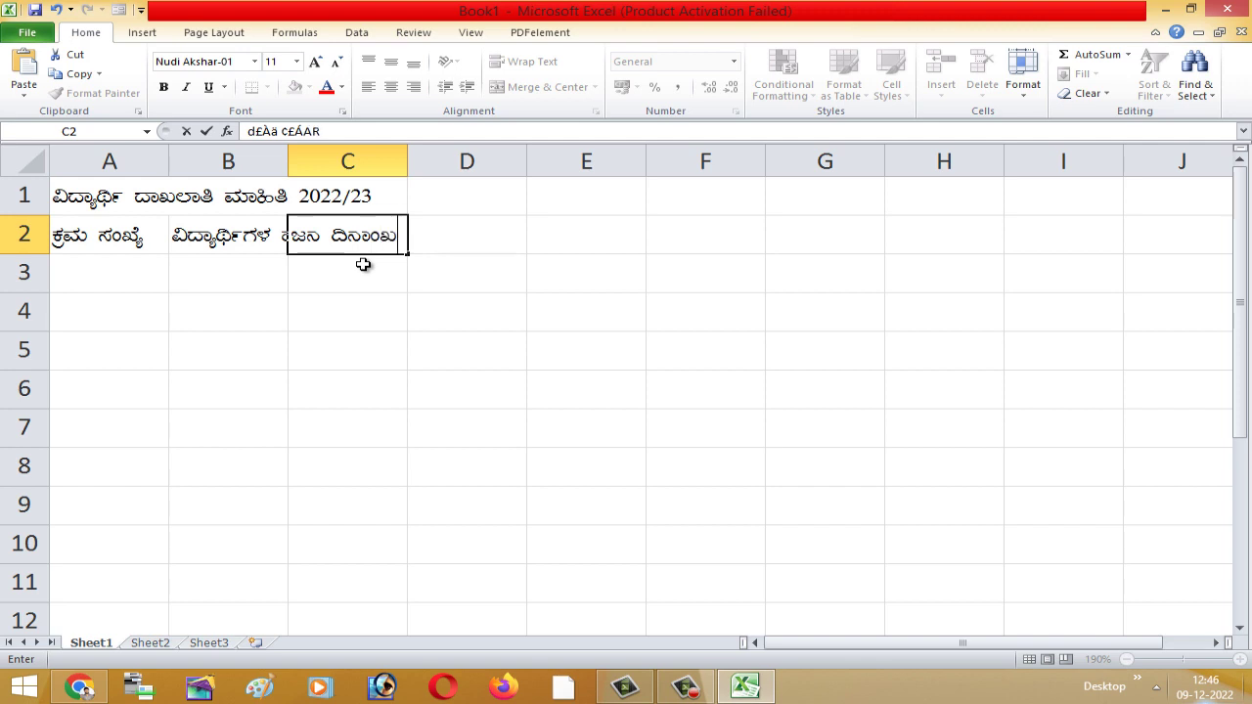
pyautogui.press('BackSpace')
pyautogui.press('Tab')
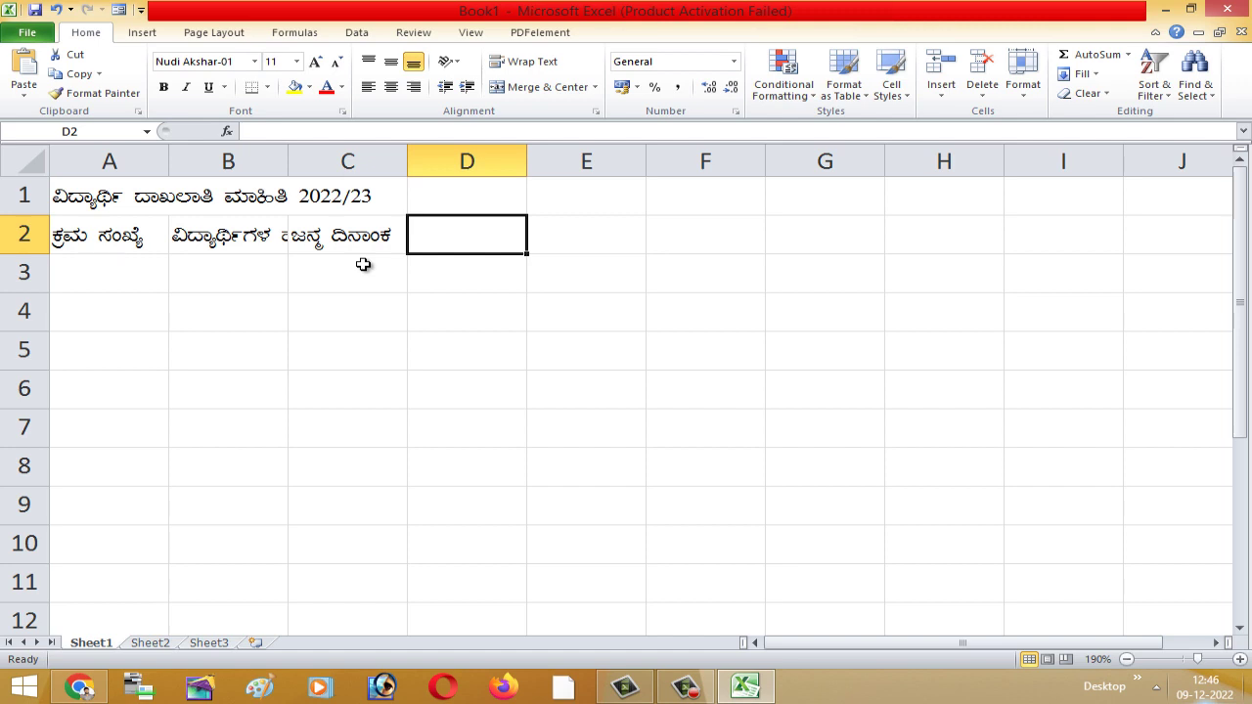
pyautogui.write('vÀAzÉ')
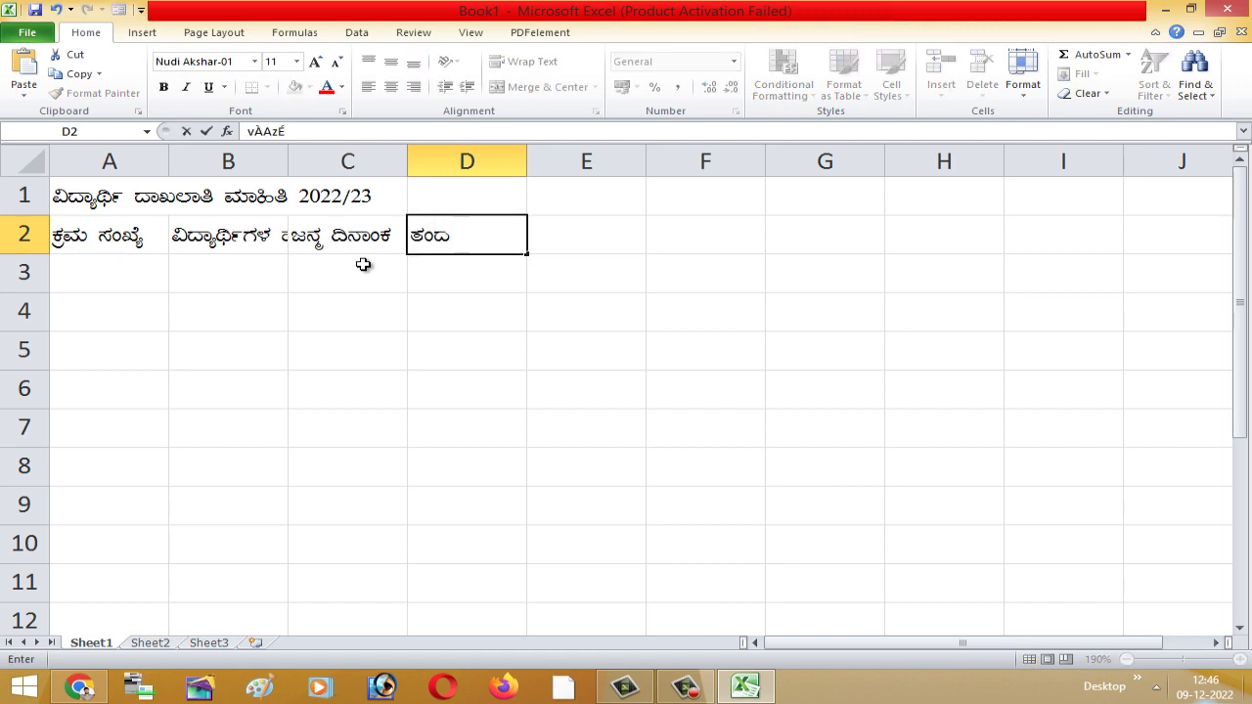
pyautogui.write(' ºÉ¸ÀgÀÄ')
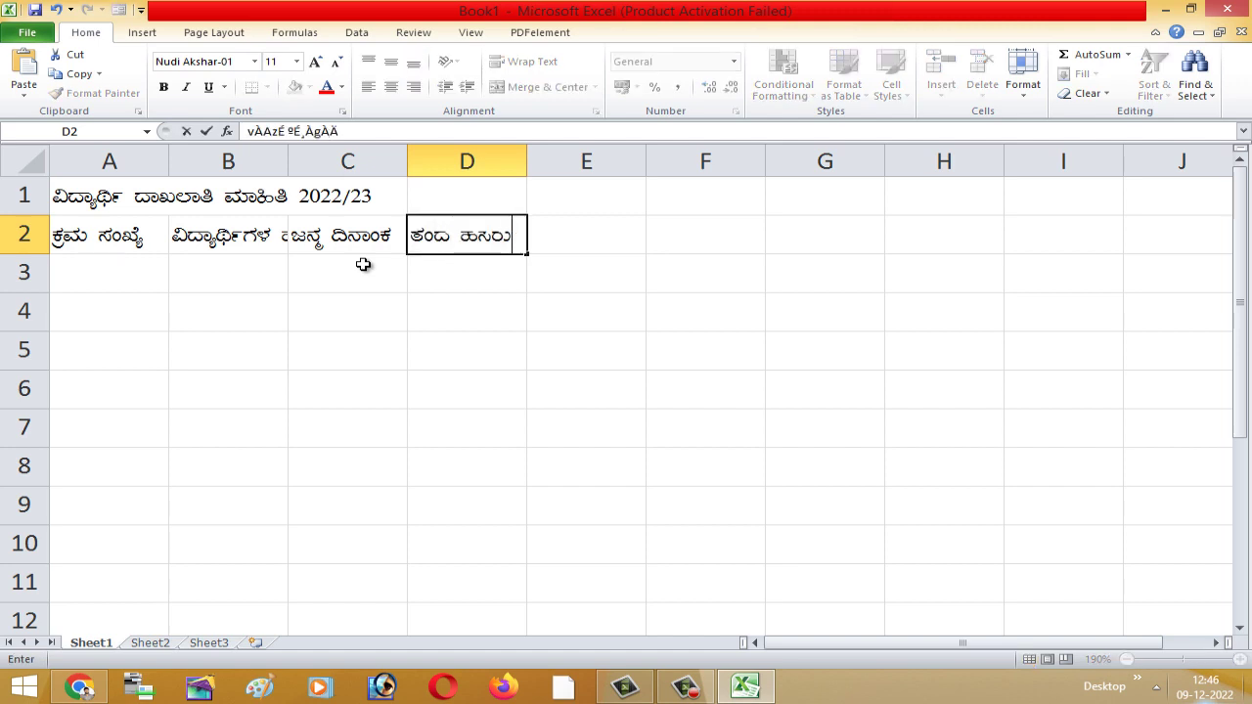
pyautogui.press('Tab')
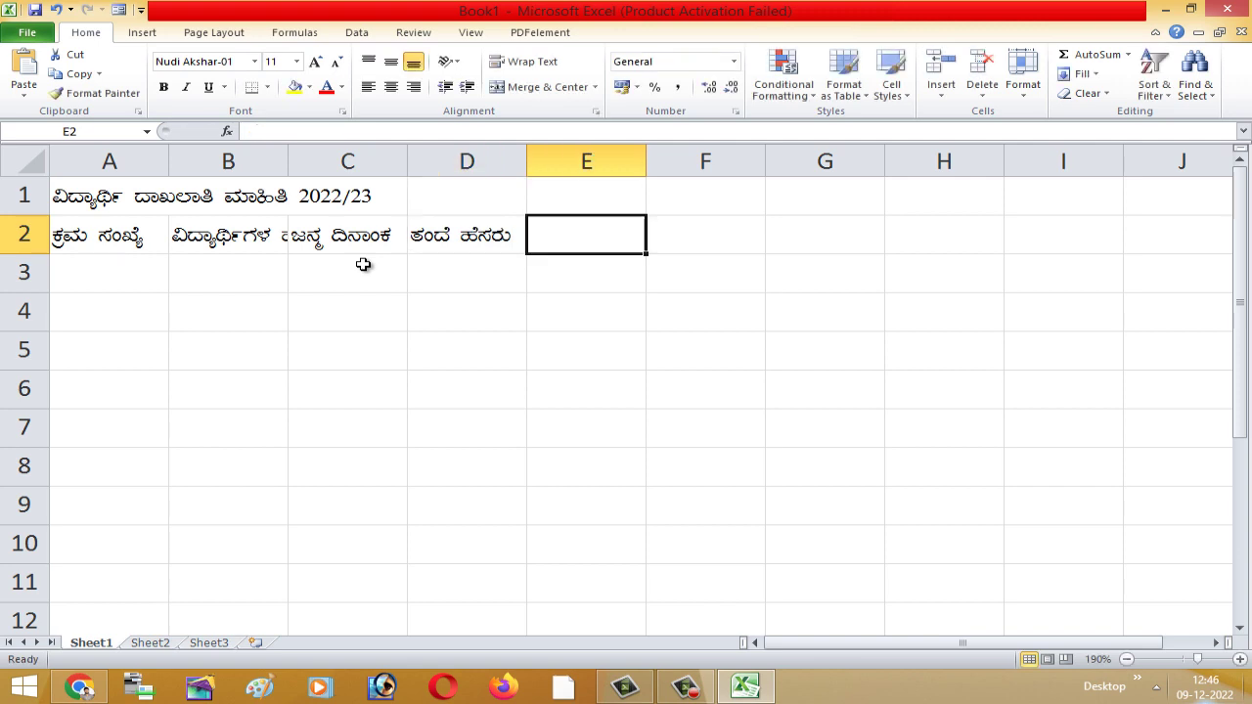
# - Enter the Kannada gender heading in E2 and address heading in F2
pyautogui.write('°AUÀ')
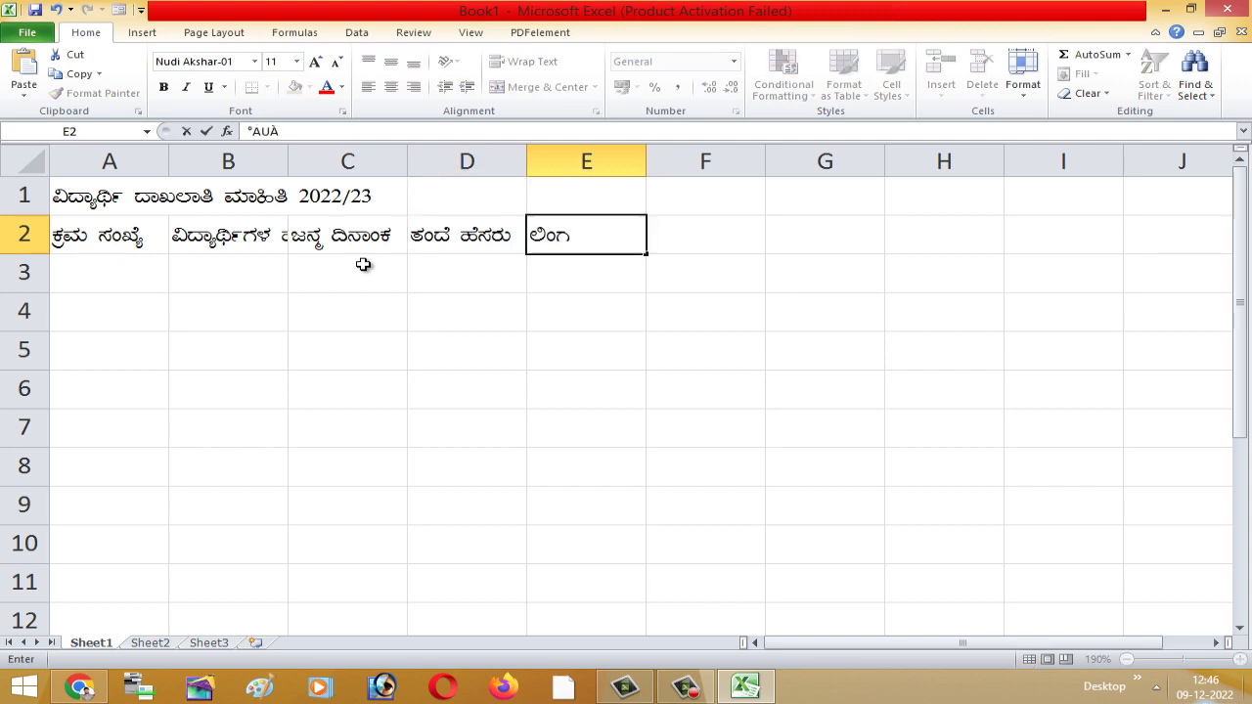
pyautogui.press('Tab')
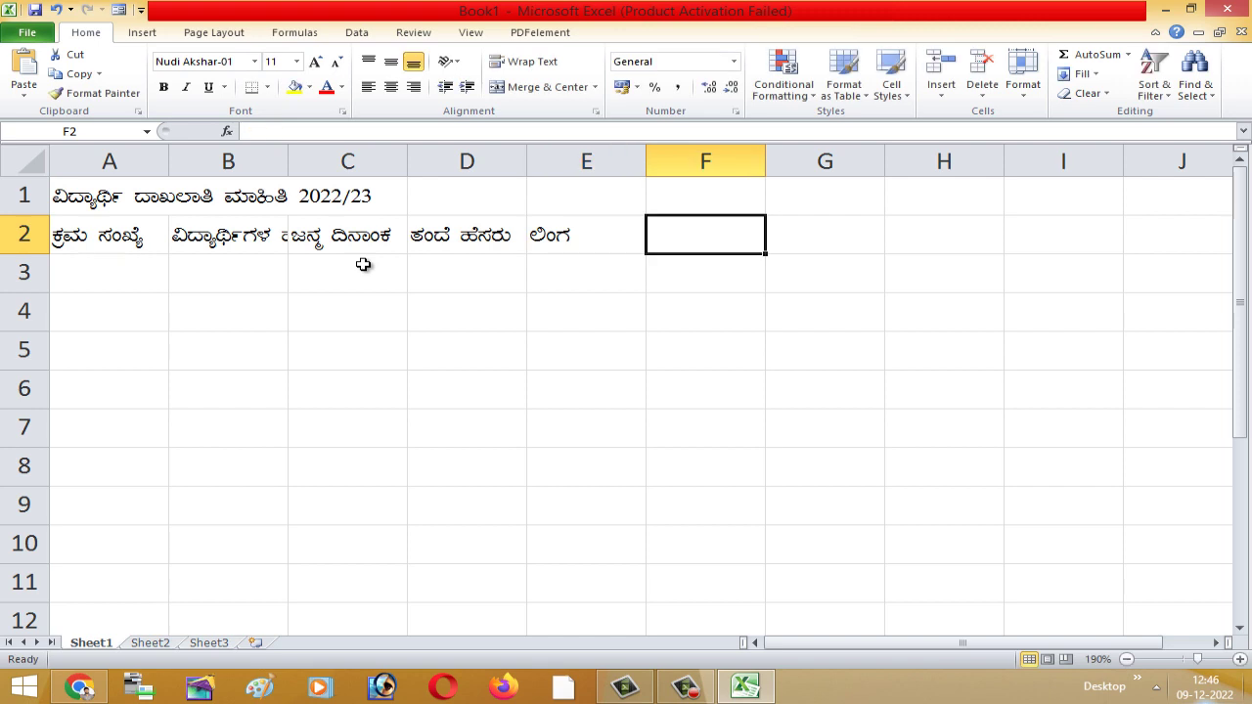
pyautogui.write('«®')
pyautogui.press('BackSpace')
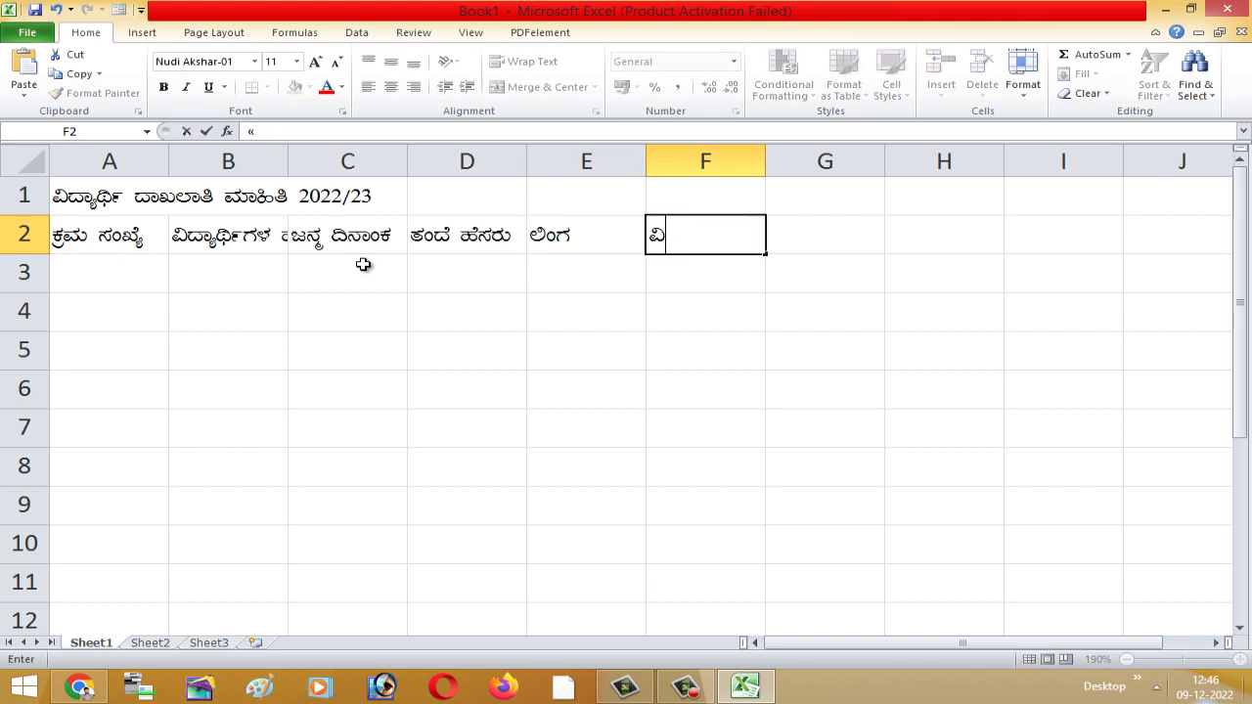
pyautogui.write('¼Á¸À')
pyautogui.press('Tab')
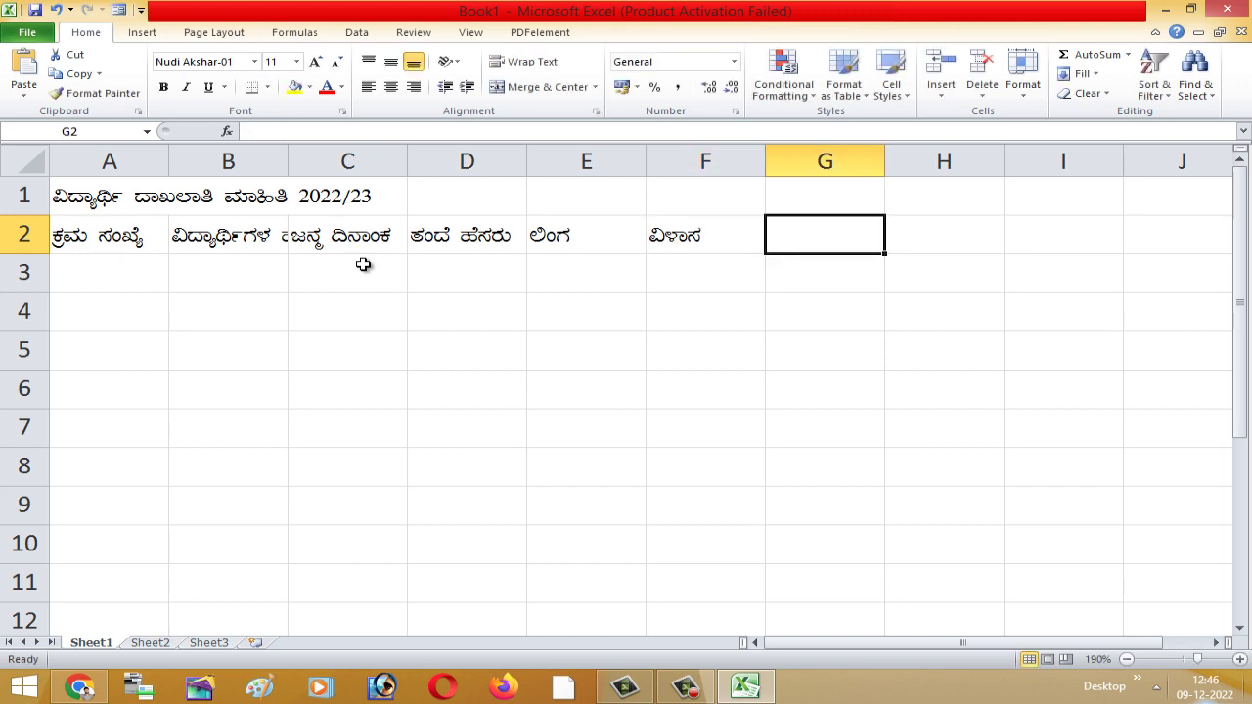
# - Type the Kannada mobile-number heading in G2, correcting typos along the way
pyautogui.write('ªÀÄÄ')
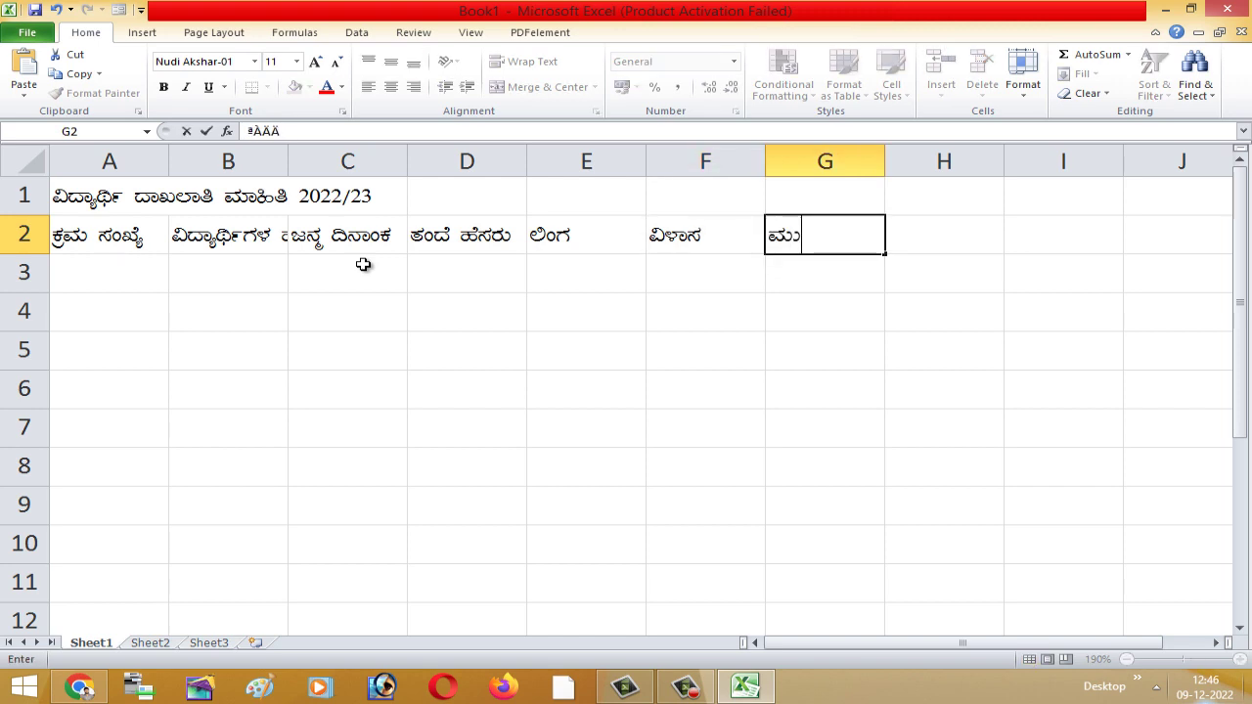
pyautogui.press('BackSpace')
pyautogui.press('BackSpace')
pyautogui.press('BackSpace')
pyautogui.press('BackSpace')
pyautogui.write('ªÉÆ')
pyautogui.press('BackSpace')
pyautogui.press('BackSpace')
pyautogui.press('BackSpace')
pyautogui.write('ªÀÄÉÆ§ÉÊ')
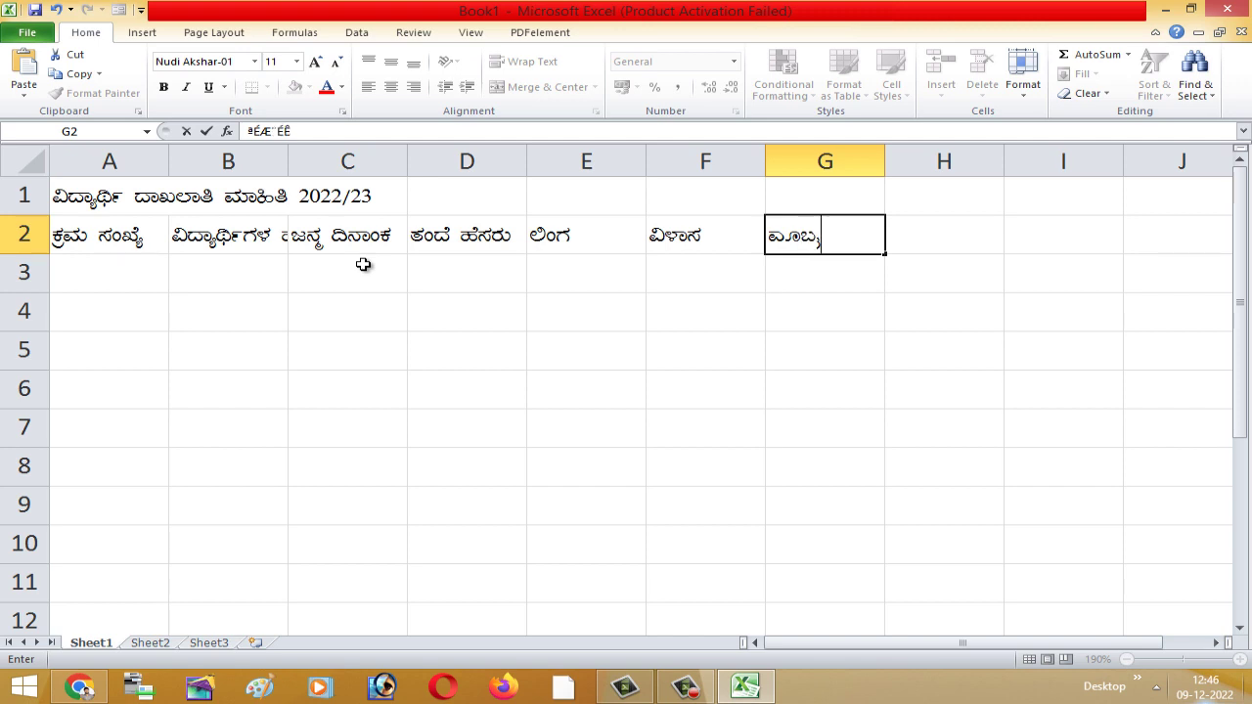
pyautogui.write('®')
pyautogui.write(' t')
pyautogui.press('BackSpace')
pyautogui.press('BackSpace')
pyautogui.write('£ÀA§gÀ')
pyautogui.click(818, 463)
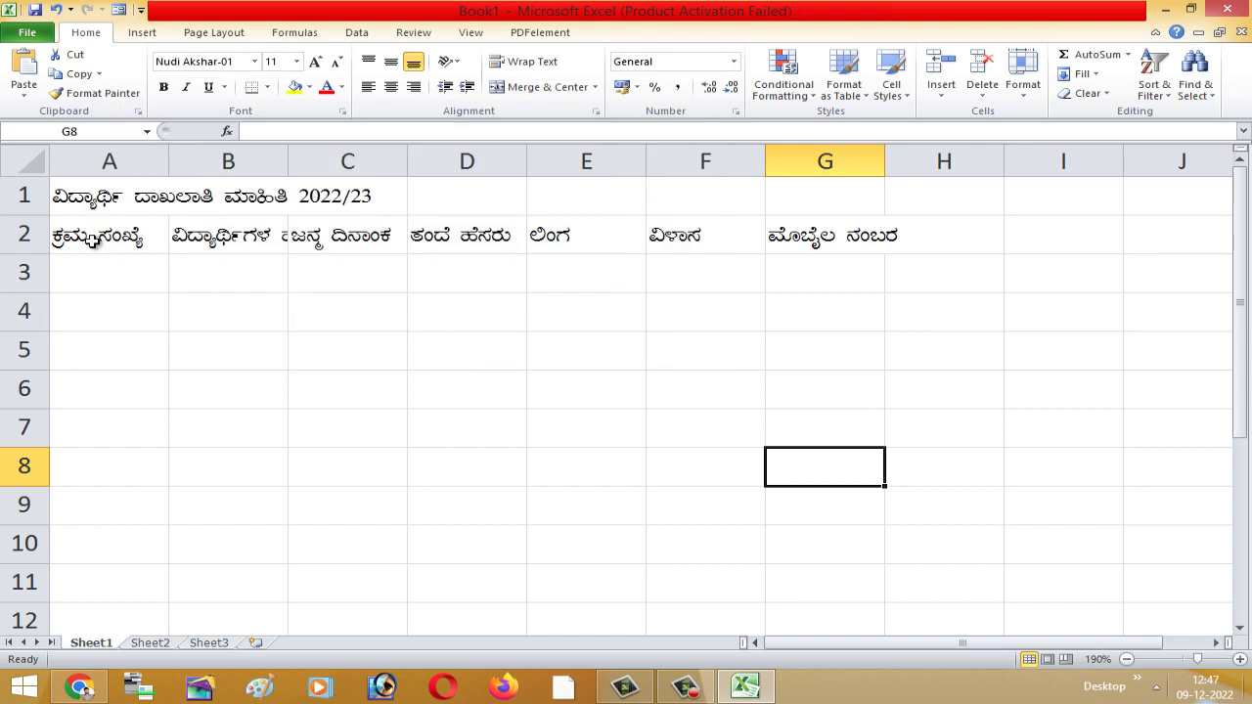
# - AutoFit the widths of columns A–G to the row-2 headings
pyautogui.moveTo(88, 240); pyautogui.dragTo(885, 240)
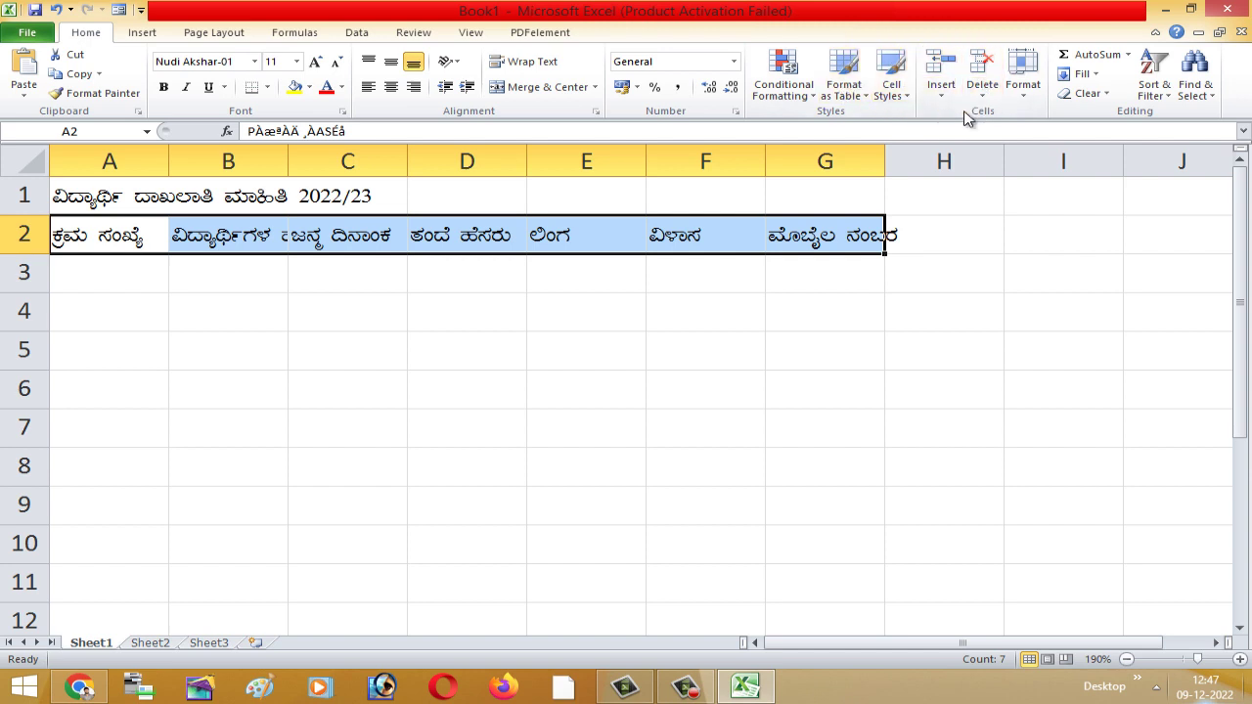
pyautogui.click(1029, 103)
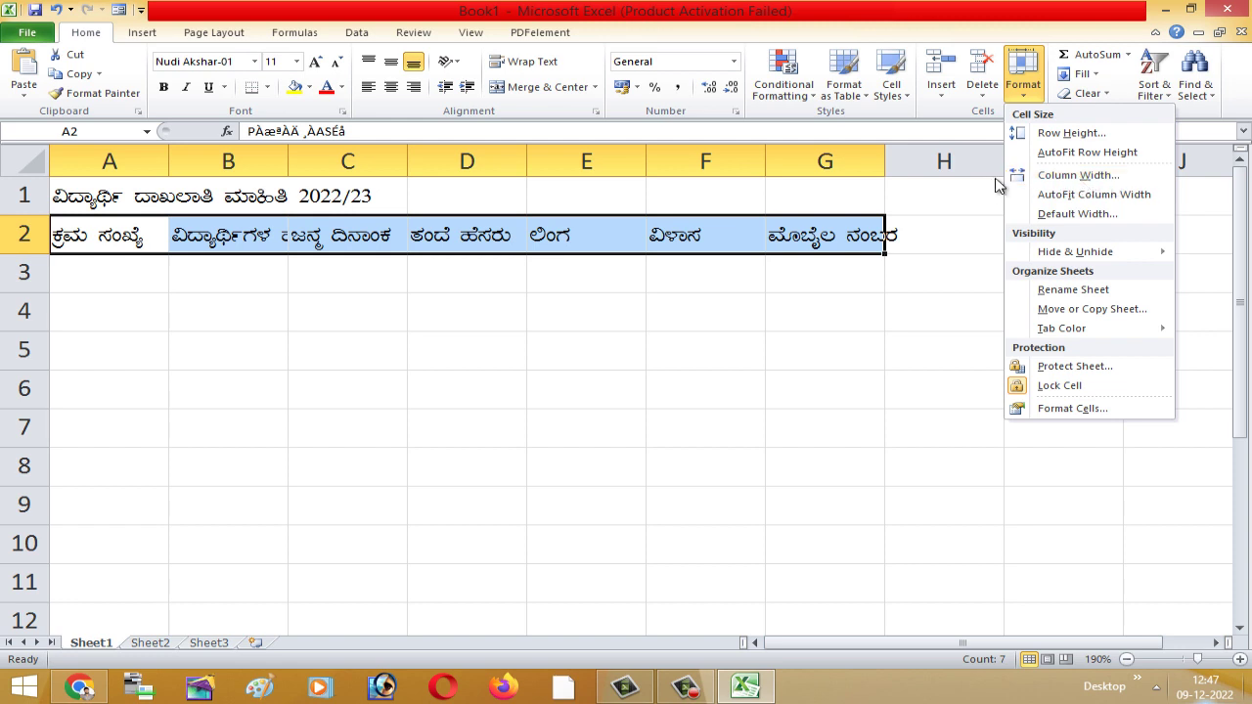
pyautogui.click(1070, 197)
pyautogui.click(753, 351)
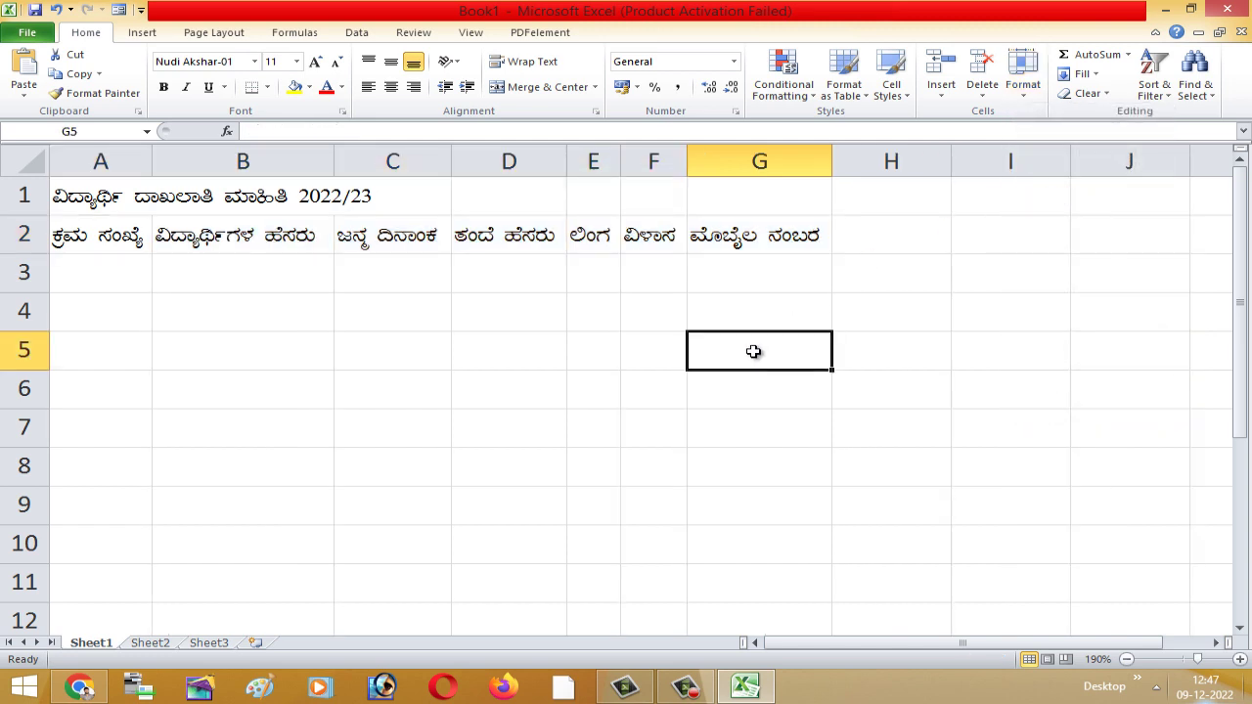
# - Enlarge the row 2 headings A2:G2 from font size 11 to 14
pyautogui.click(78, 270)
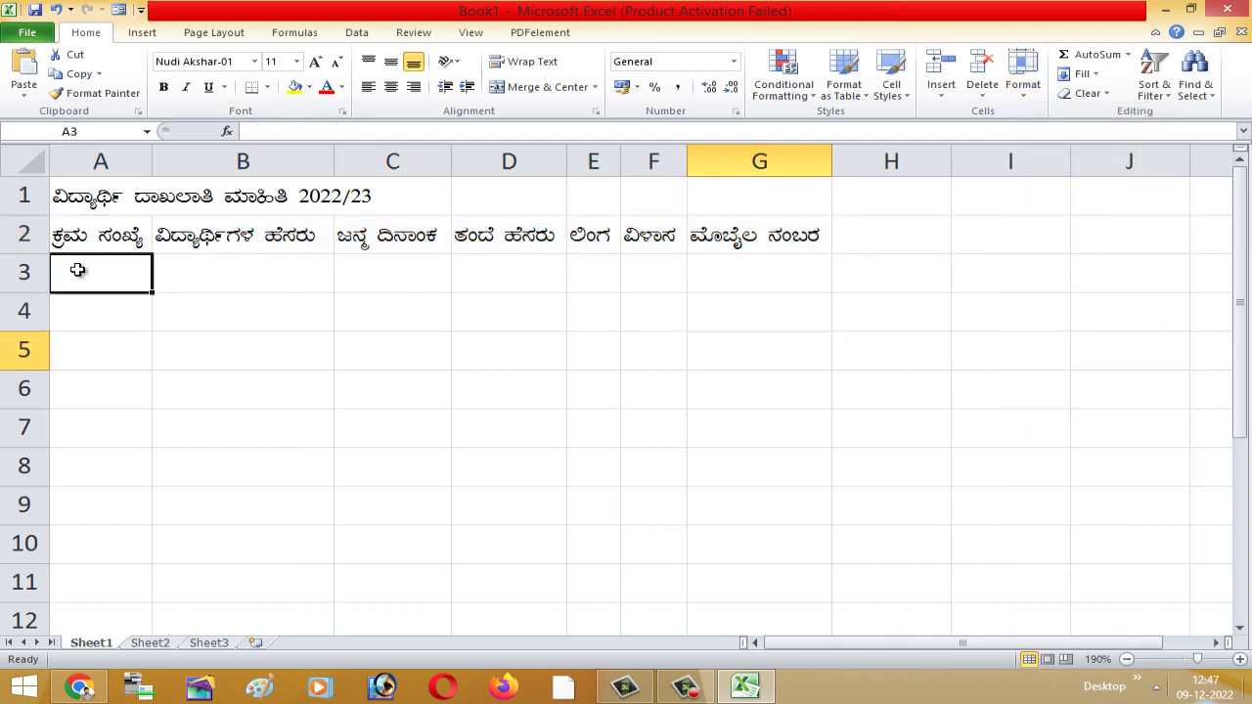
pyautogui.click(207, 269)
pyautogui.click(111, 271)
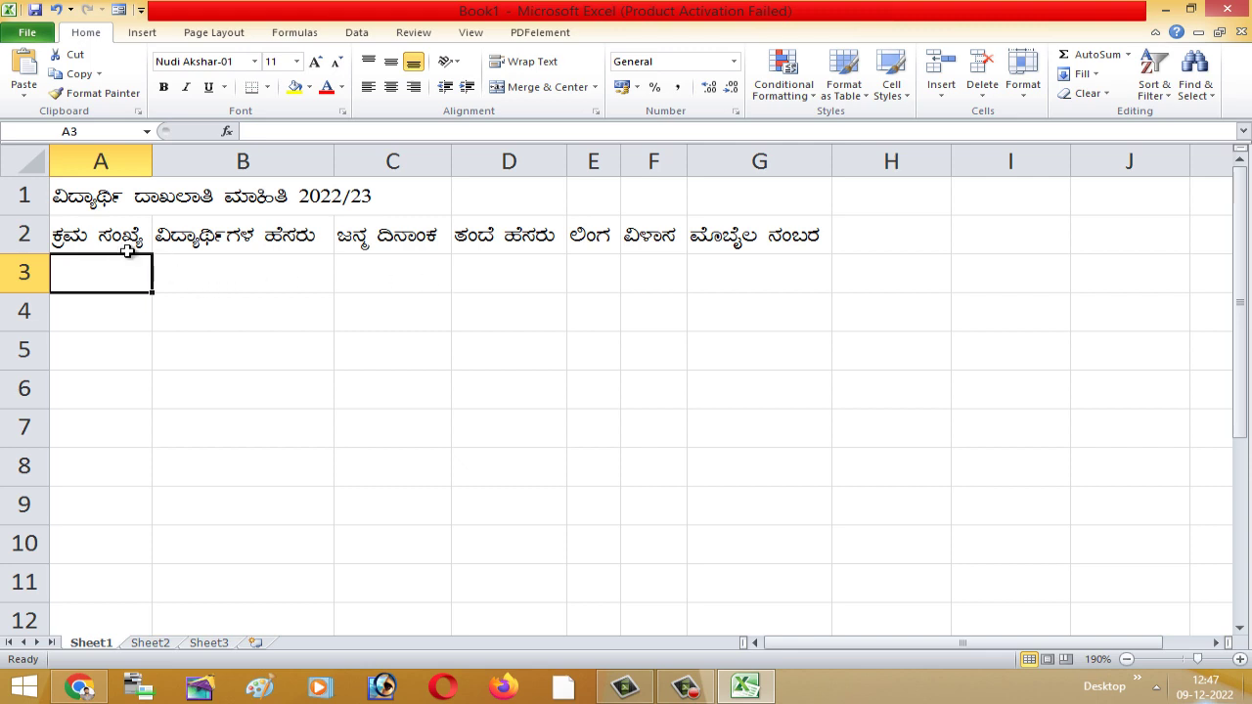
pyautogui.click(90, 241)
pyautogui.click(182, 274)
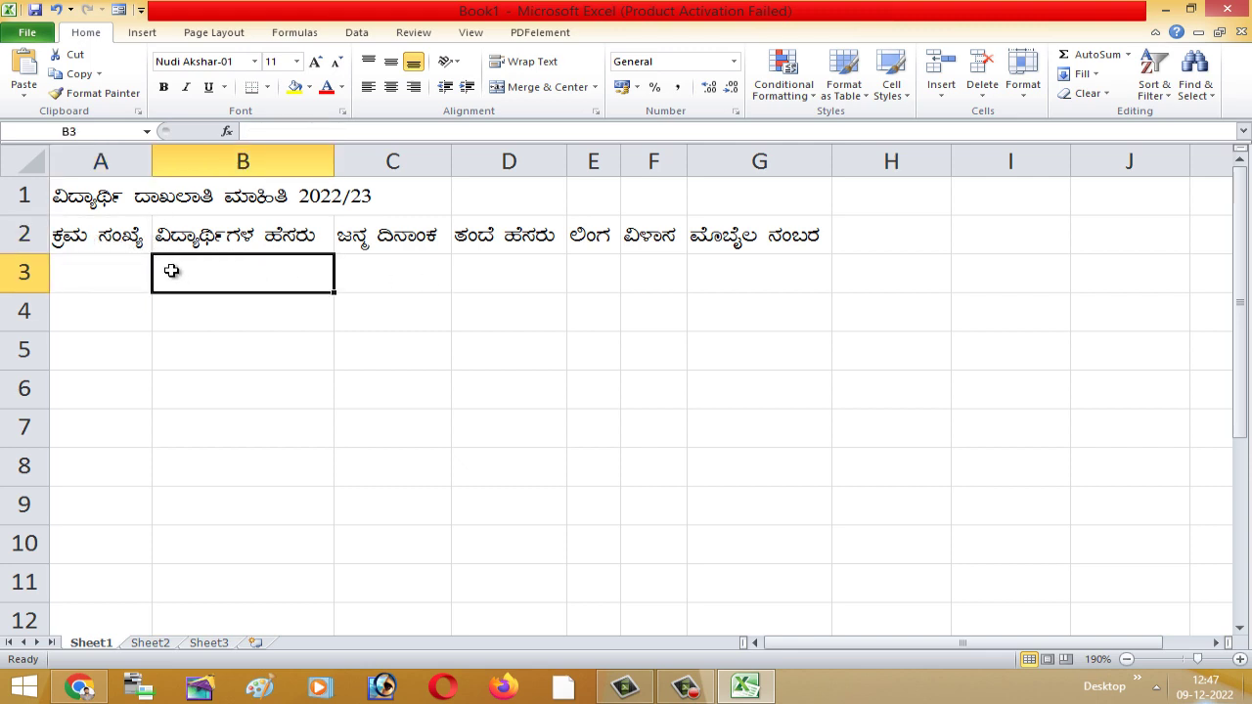
pyautogui.click(105, 241)
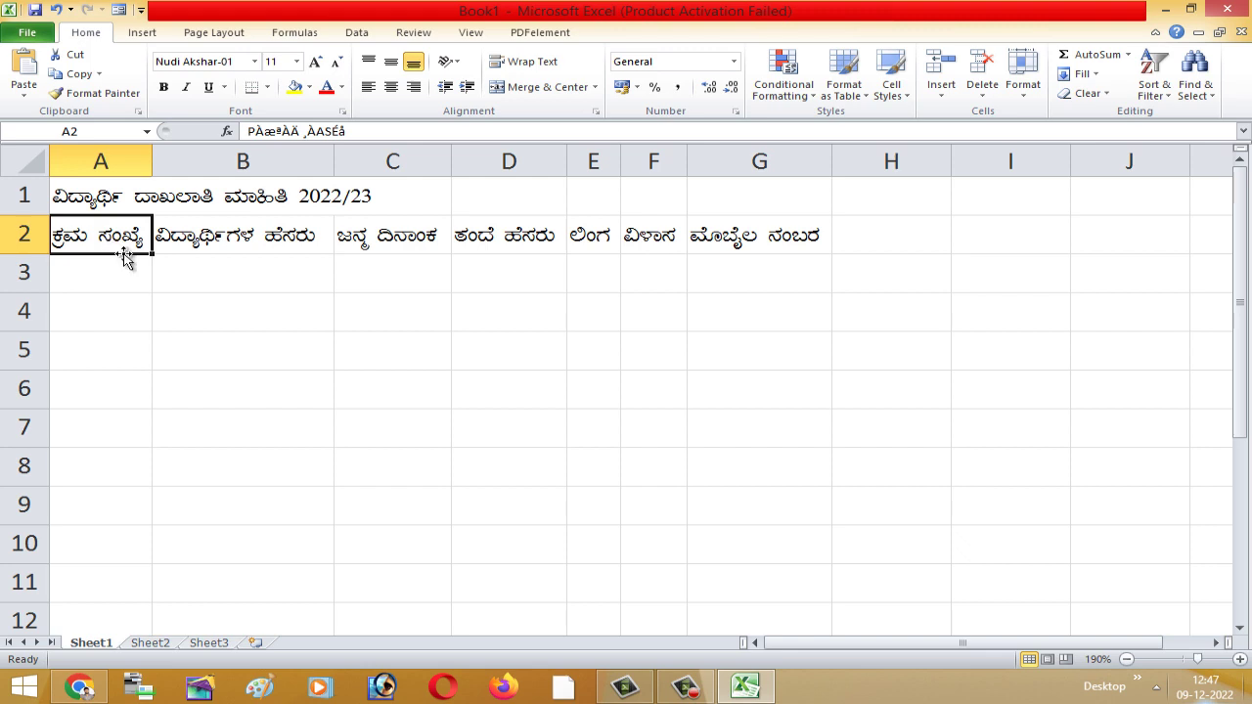
pyautogui.click(221, 262)
pyautogui.click(88, 239)
pyautogui.moveTo(88, 239); pyautogui.dragTo(753, 241)
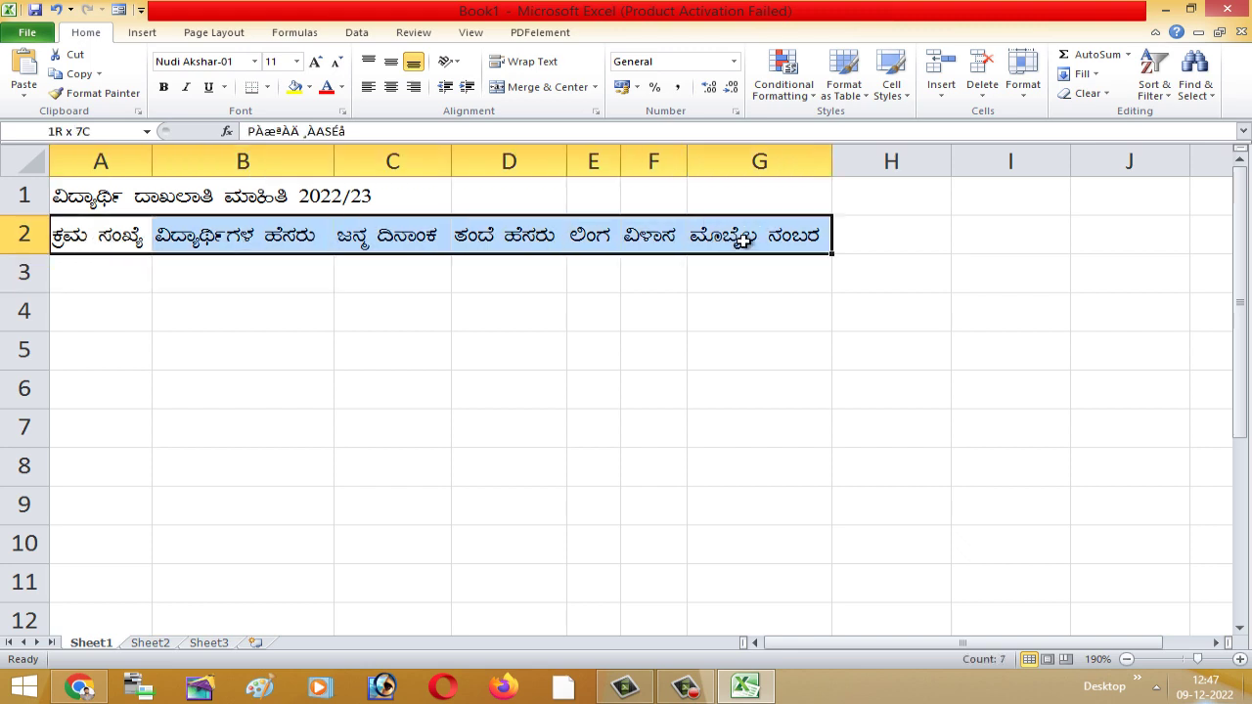
pyautogui.click(315, 61)
pyautogui.click(315, 61)
# - Select the headings A2:H2 and bring up the Format cell size options
pyautogui.click(624, 403)
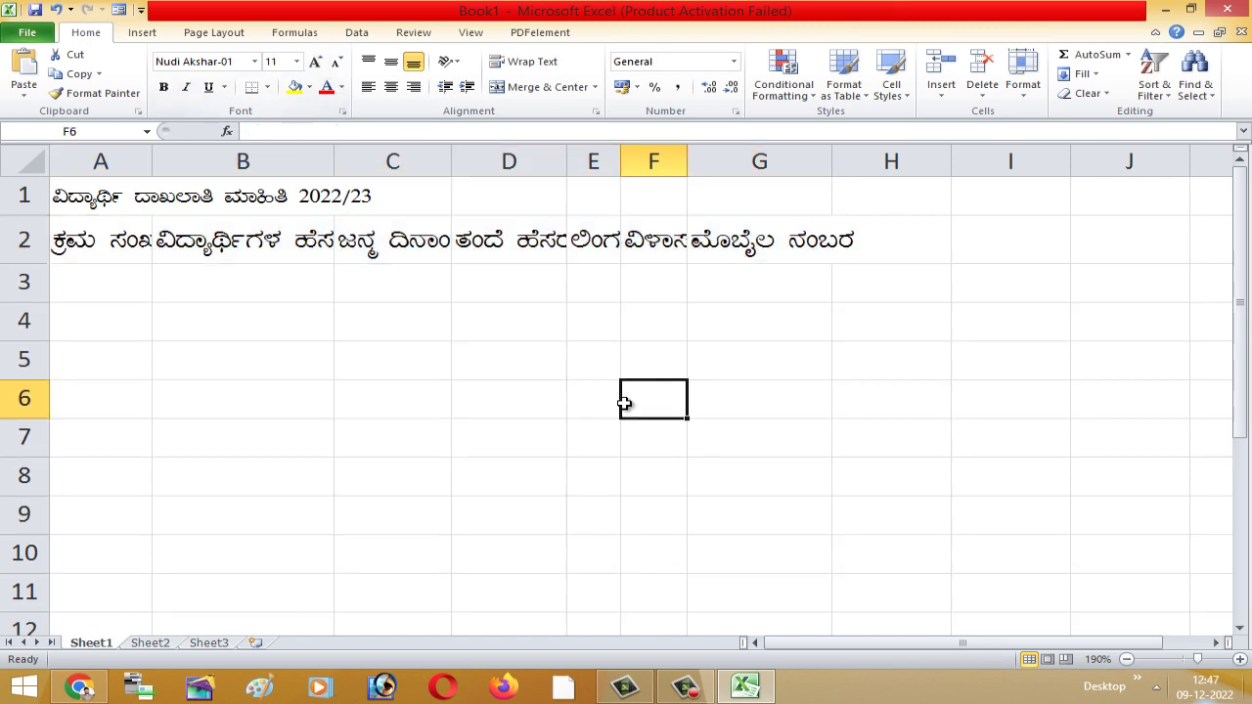
pyautogui.moveTo(71, 246); pyautogui.dragTo(874, 244)
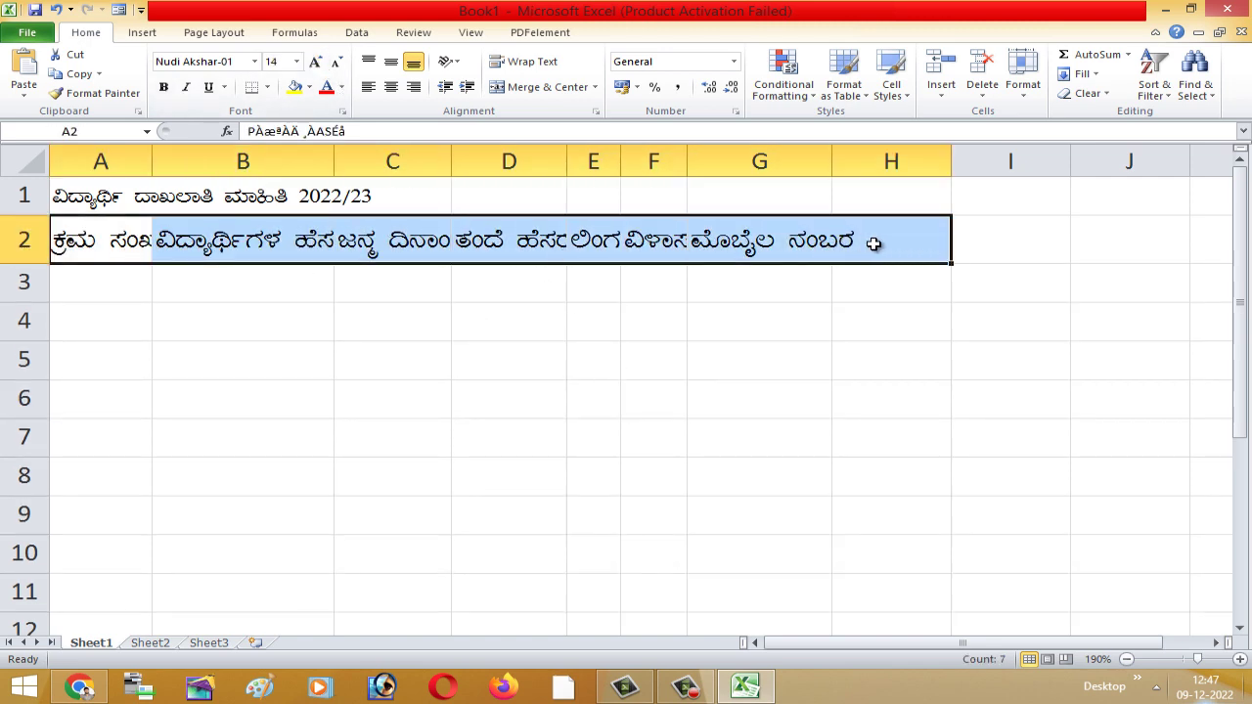
pyautogui.click(1024, 86)
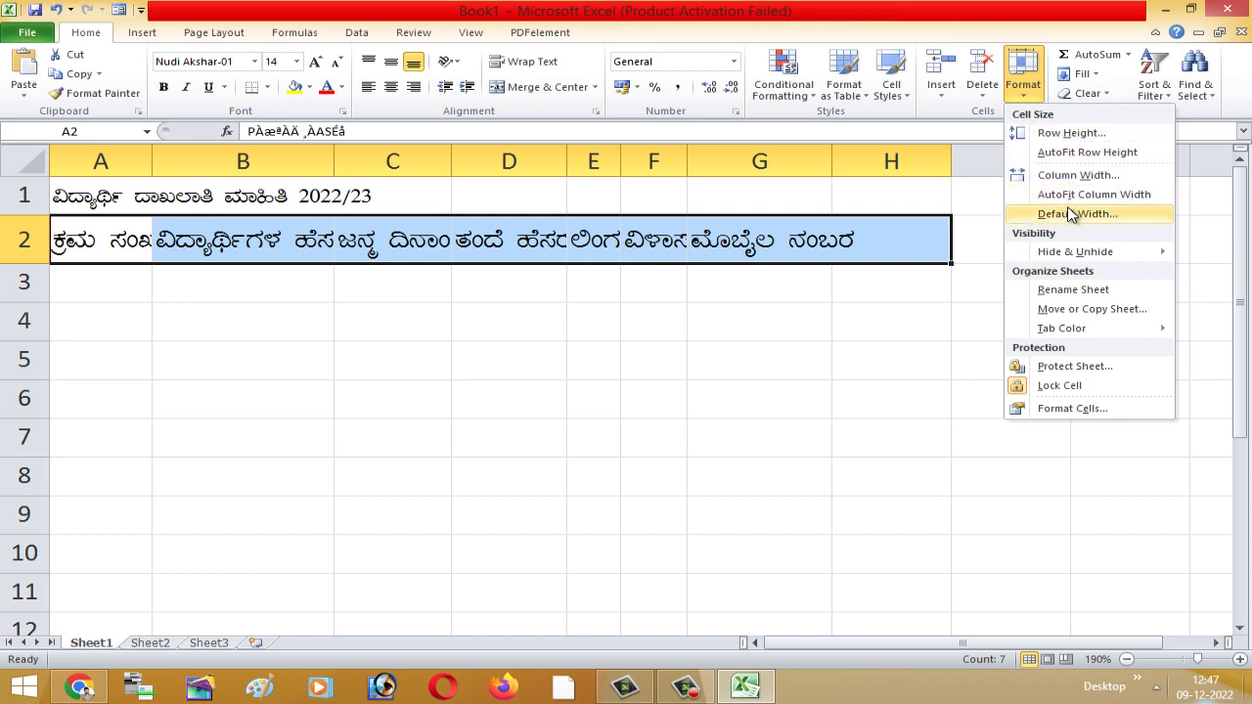
# - Auto-fit the column widths to the enlarged row-2 headings
pyautogui.click(1065, 194)
pyautogui.click(893, 328)
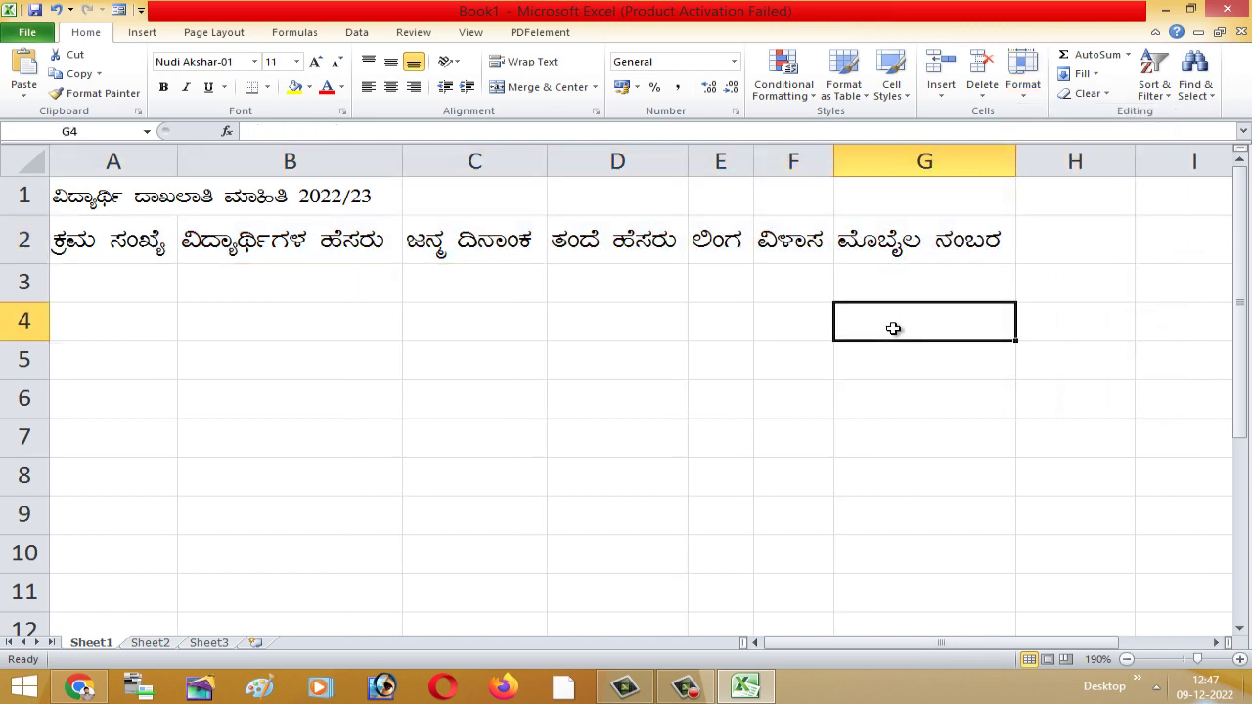
pyautogui.click(727, 349)
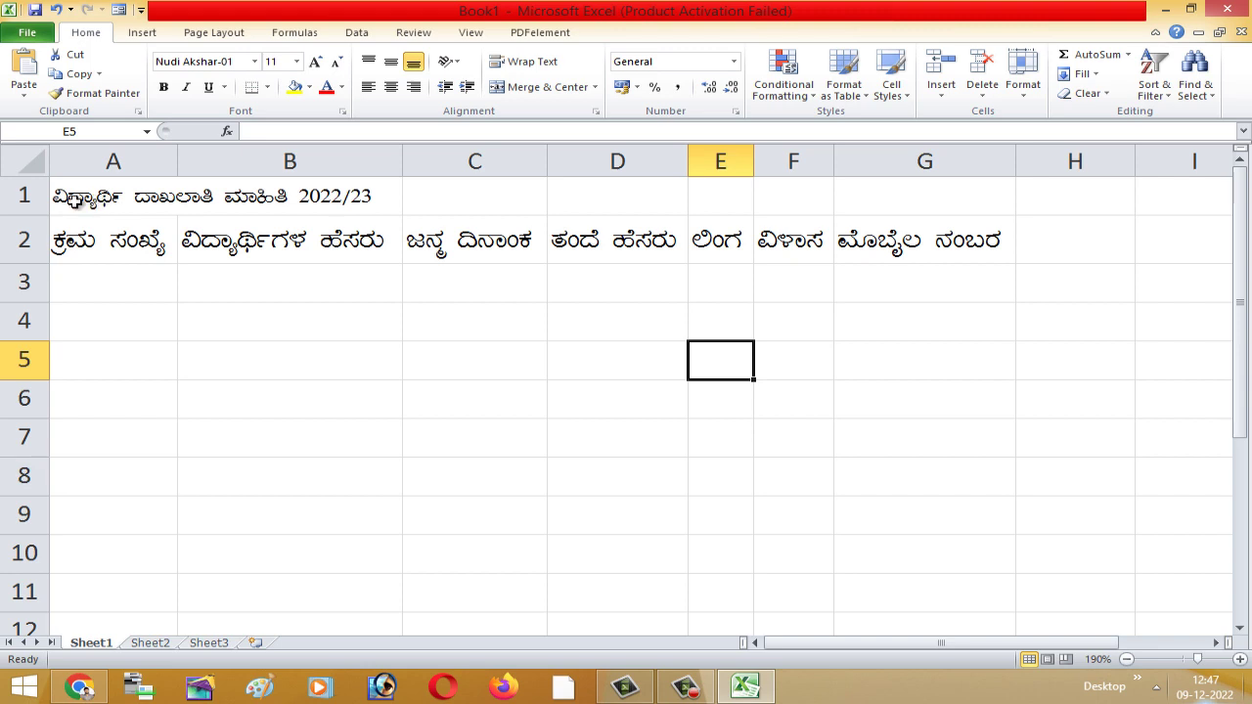
# - Correct the first word of the A1 title to ವಿದ್ಯಾರ್ಥಿಗಳ
pyautogui.doubleClick(69, 199)
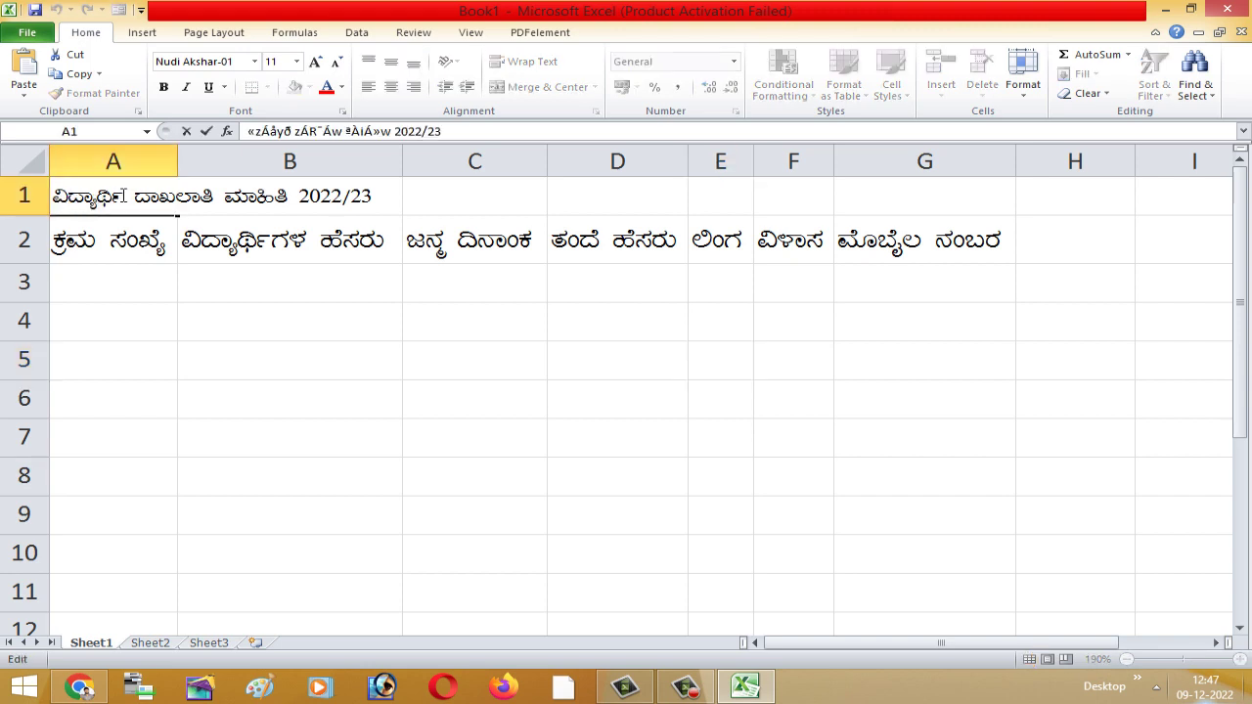
pyautogui.write('gaLa')
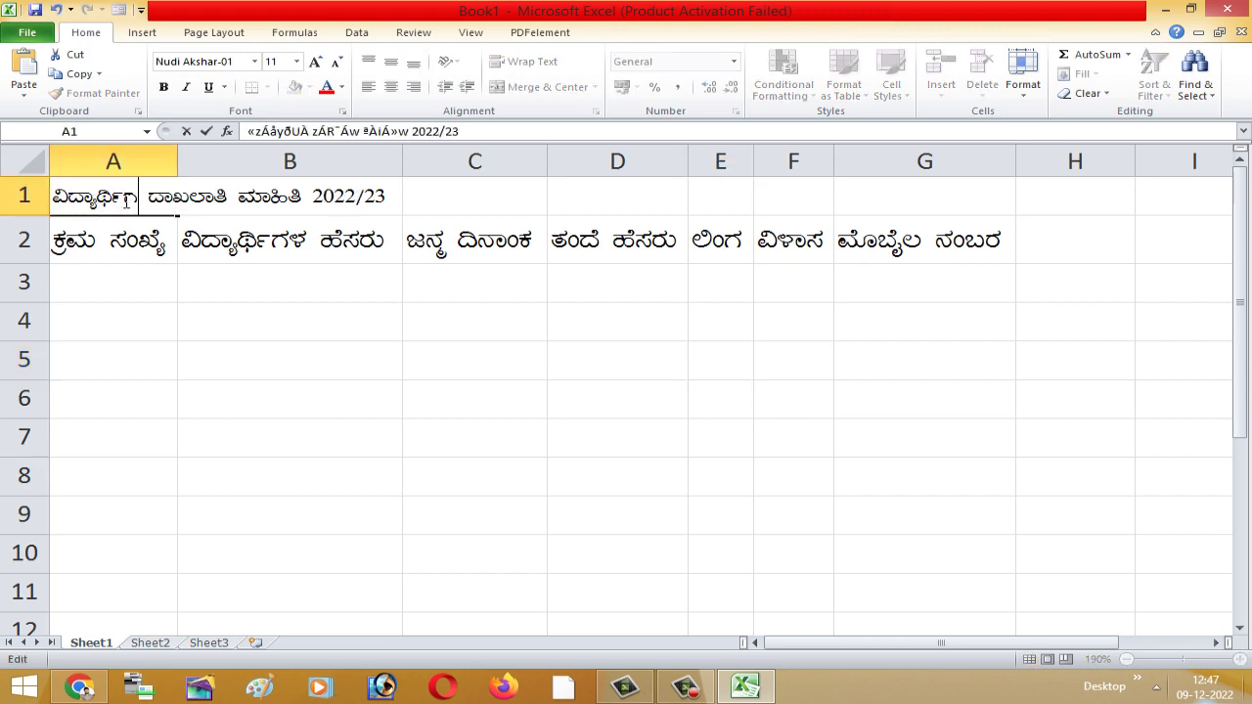
pyautogui.click(145, 341)
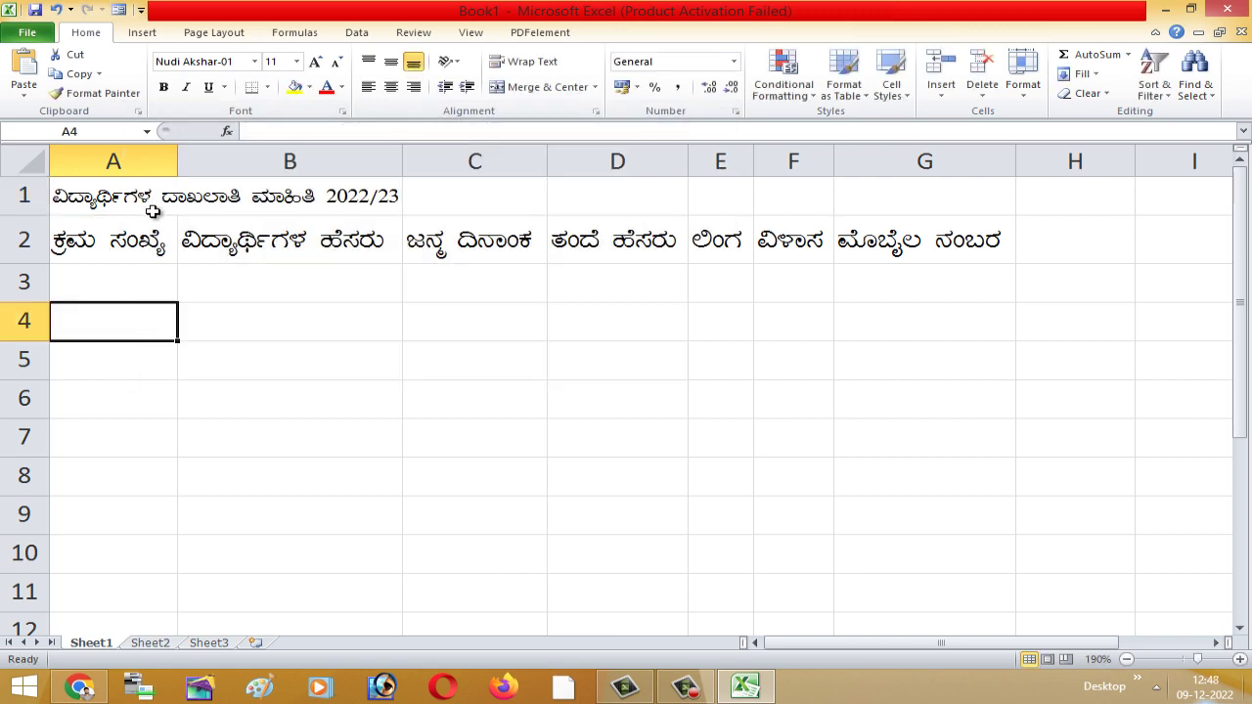
pyautogui.click(409, 315)
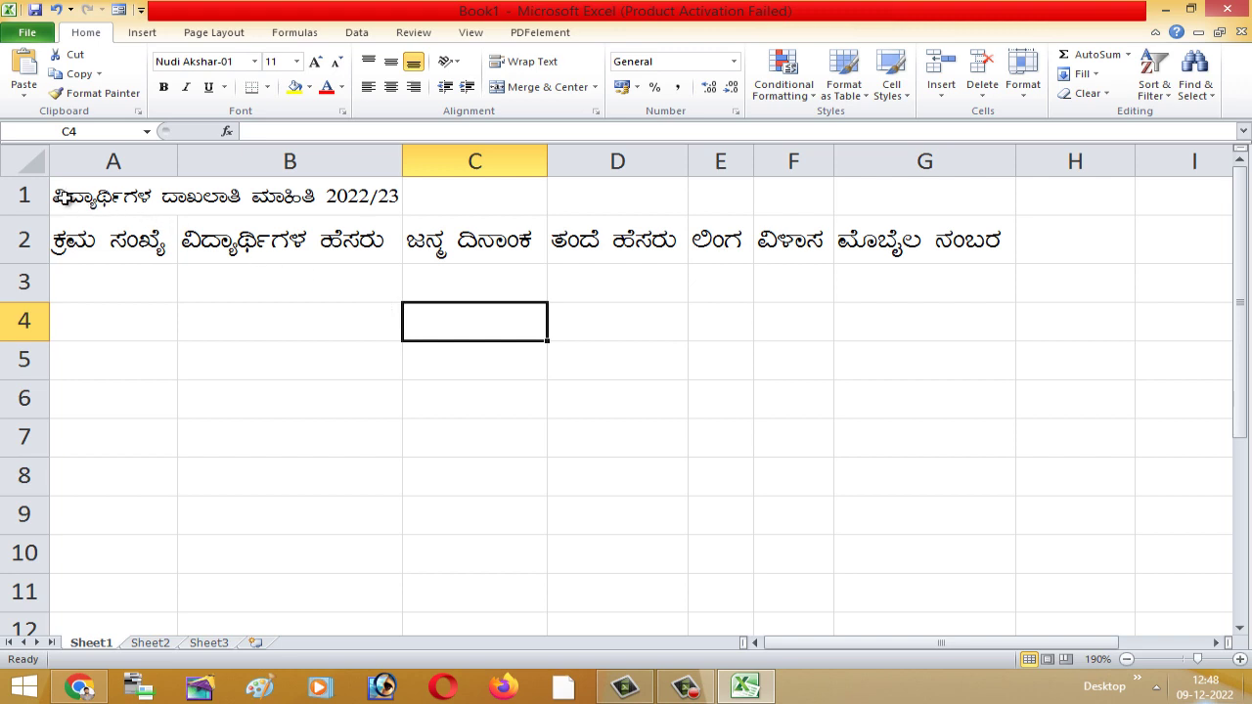
# - Merge and centre the title across A1:G1
pyautogui.moveTo(61, 199); pyautogui.dragTo(573, 200)
pyautogui.moveTo(78, 202); pyautogui.dragTo(881, 190)
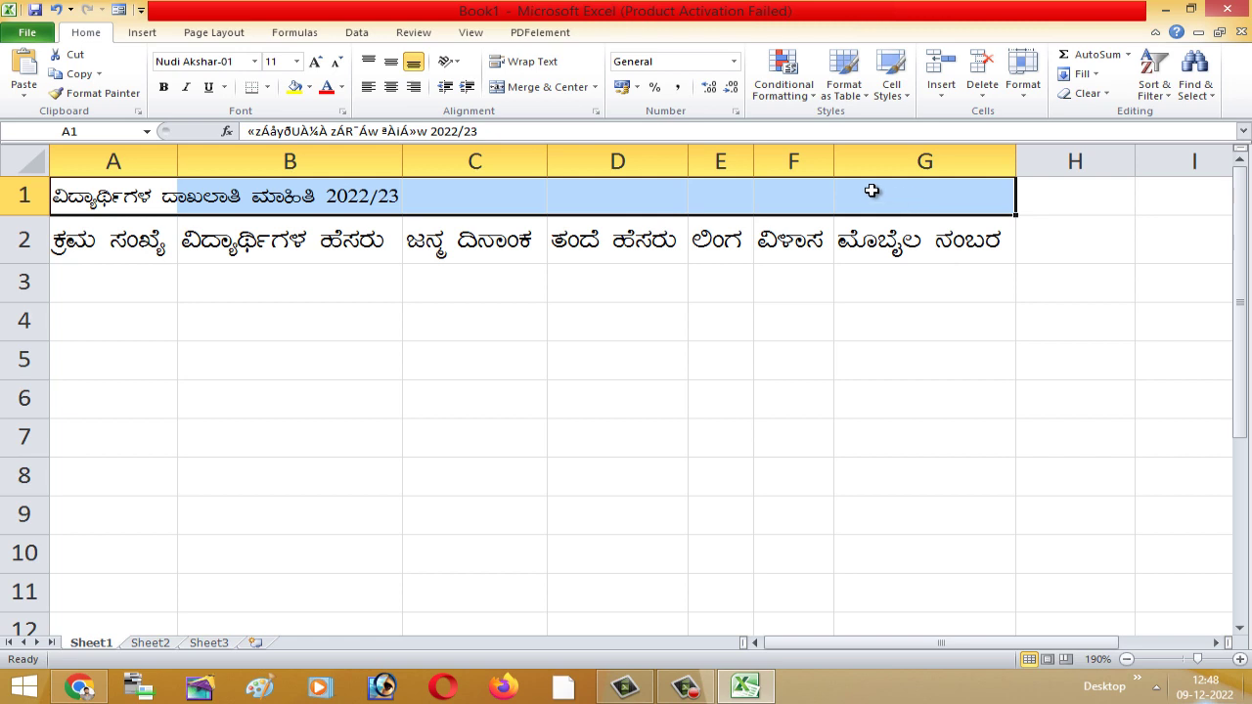
pyautogui.click(560, 93)
# - Enlarge the merged title text to font size 16
pyautogui.click(603, 349)
pyautogui.click(465, 205)
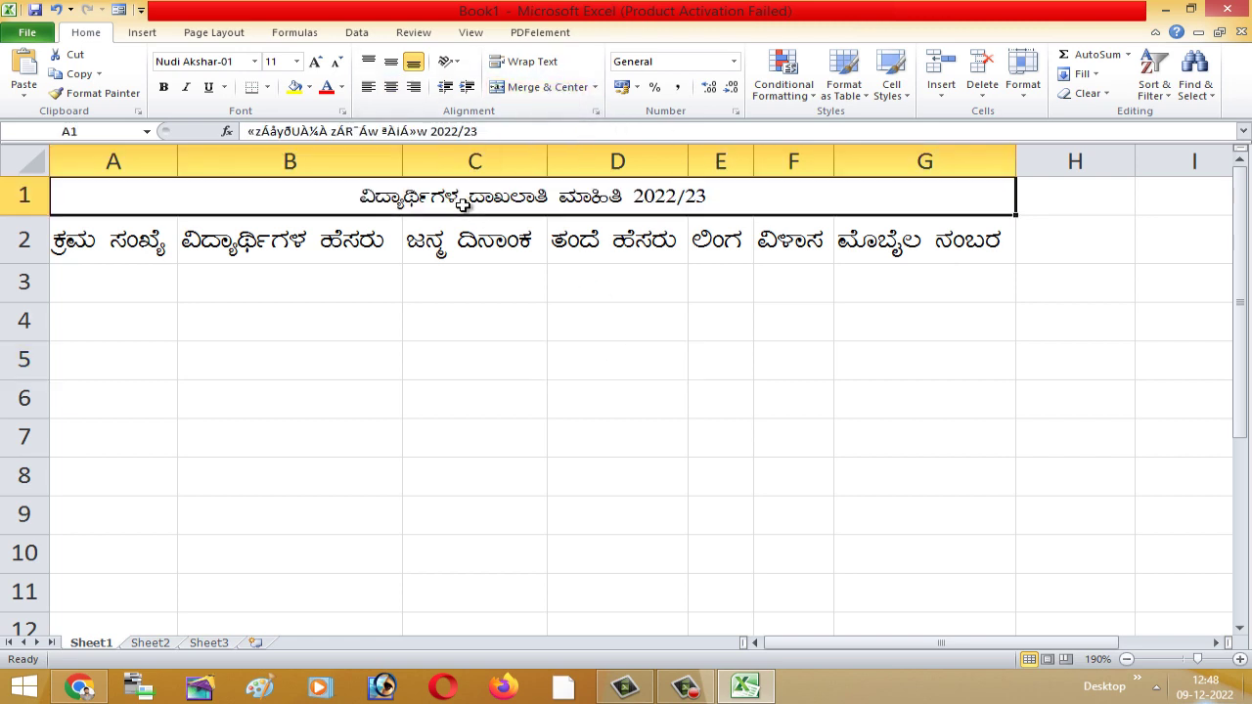
pyautogui.doubleClick(465, 204)
pyautogui.moveTo(362, 196); pyautogui.dragTo(731, 192)
pyautogui.moveTo(616, 360); pyautogui.dragTo(656, 281)
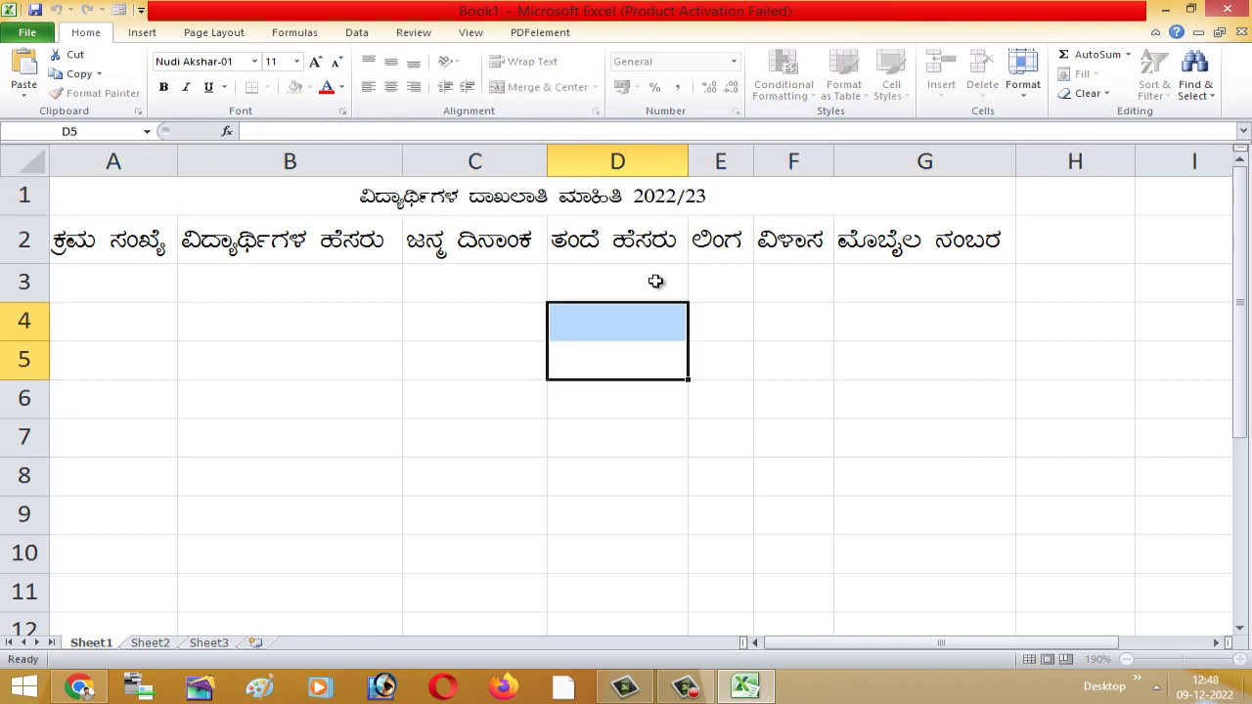
pyautogui.doubleClick(559, 196)
pyautogui.moveTo(721, 195); pyautogui.dragTo(359, 201)
pyautogui.click(315, 62)
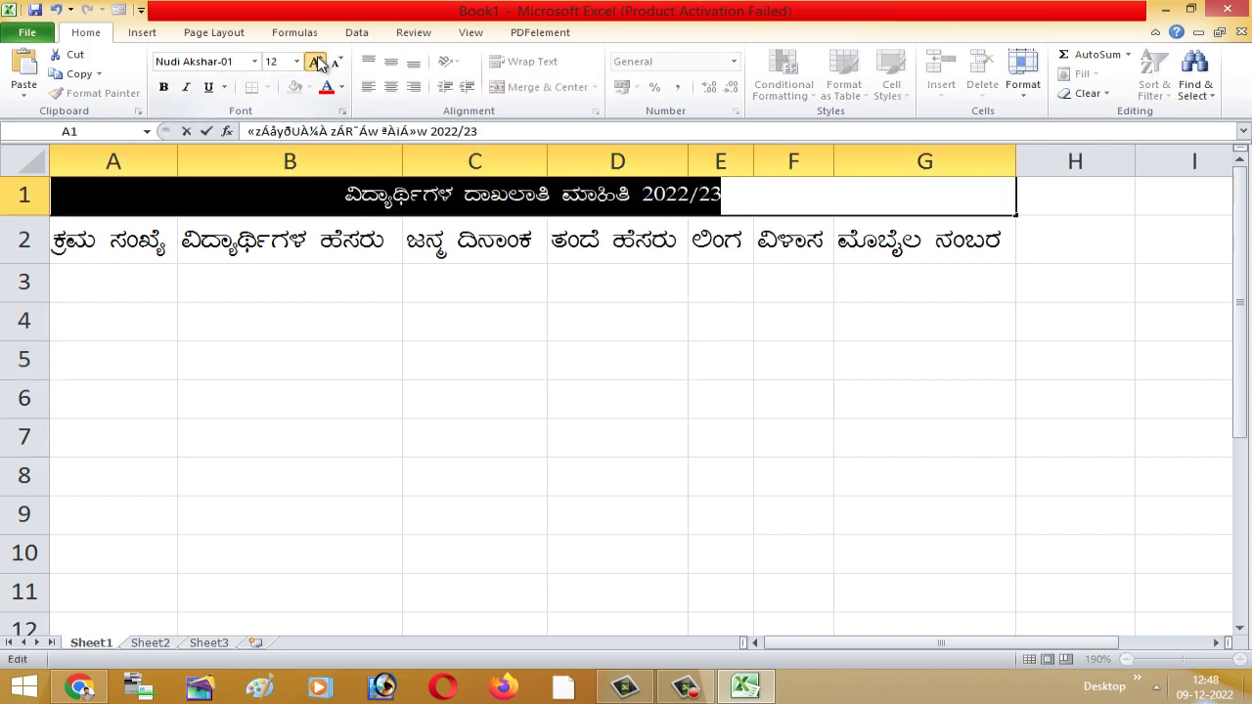
pyautogui.click(315, 62)
pyautogui.click(315, 61)
pyautogui.moveTo(467, 362); pyautogui.dragTo(461, 341)
pyautogui.click(783, 419)
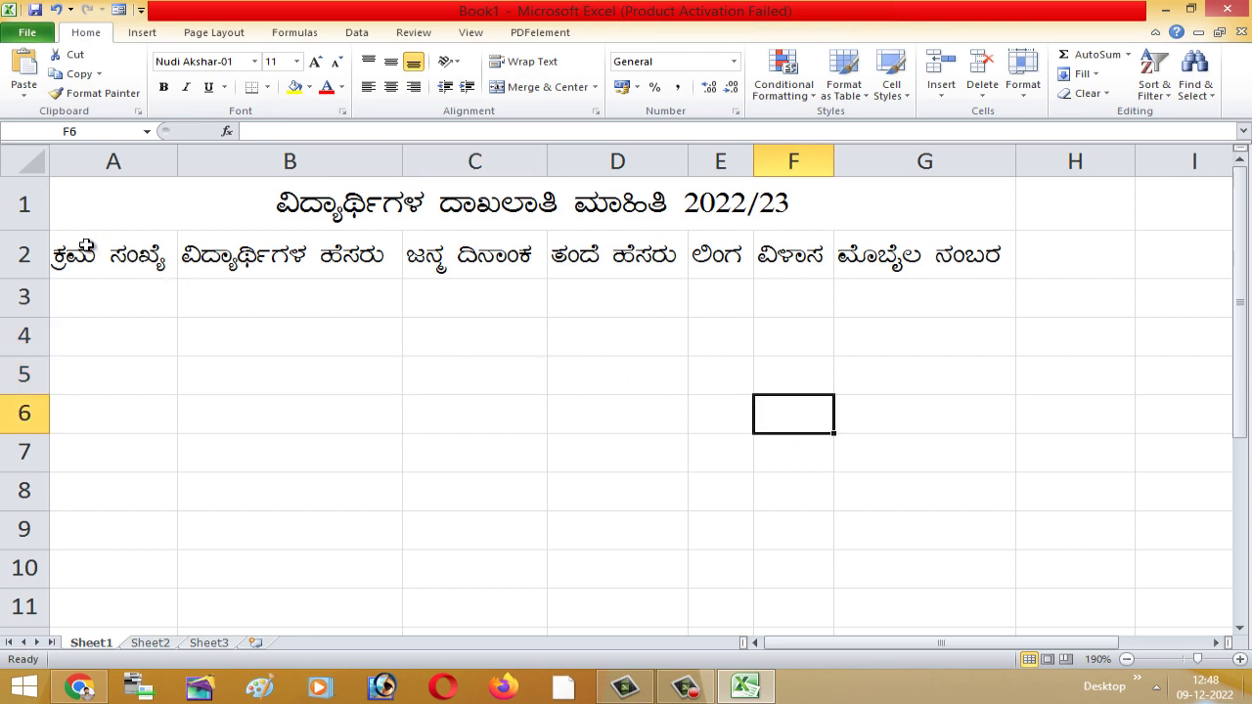
# - Fill the merged title cell with green
pyautogui.click(81, 193)
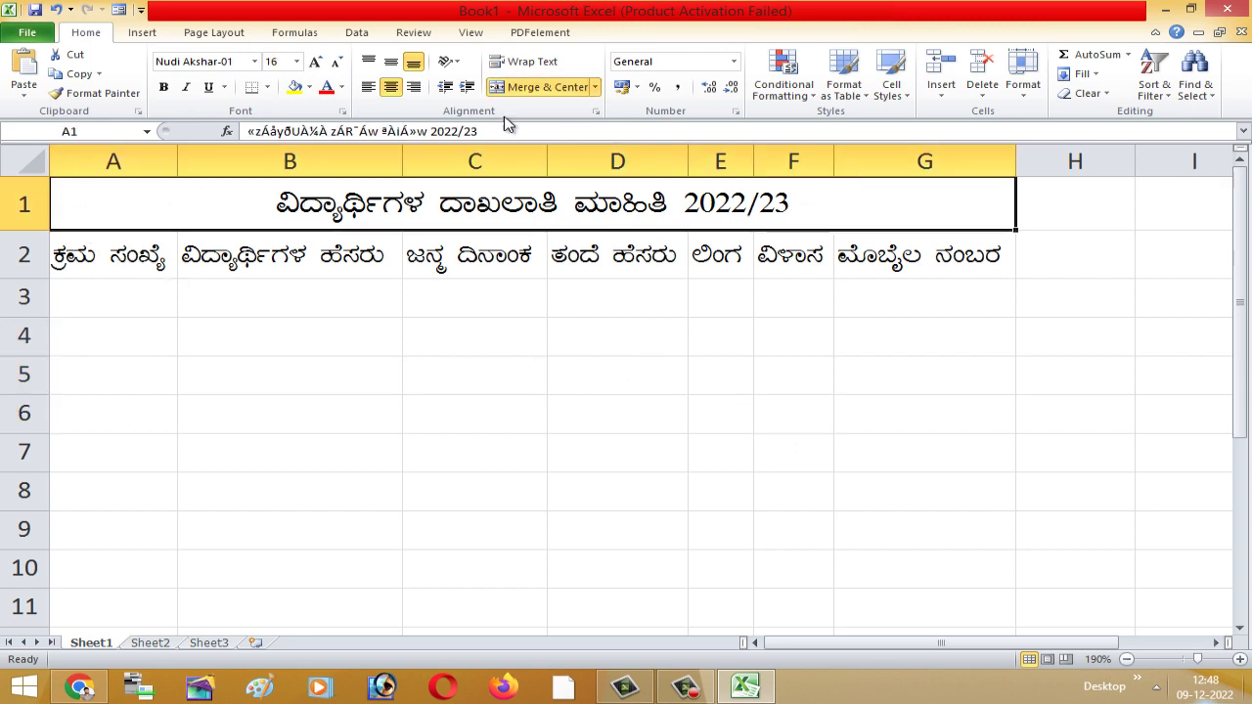
pyautogui.click(309, 88)
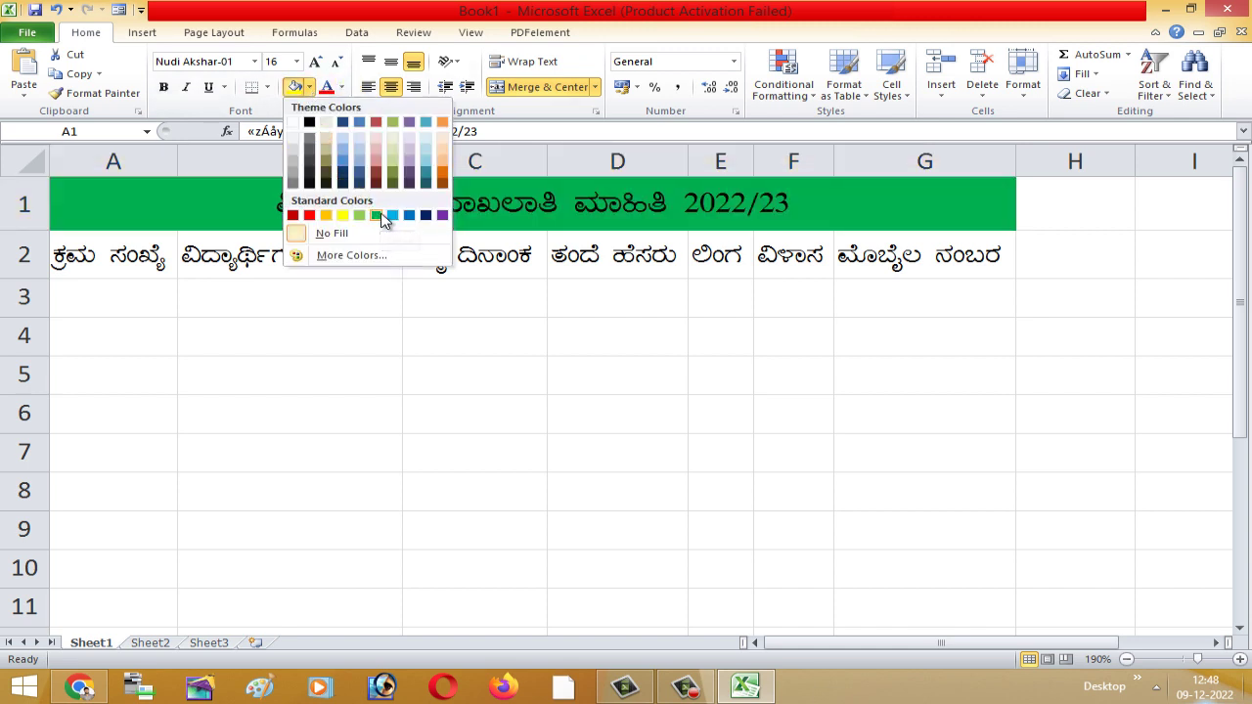
pyautogui.click(377, 215)
pyautogui.click(388, 307)
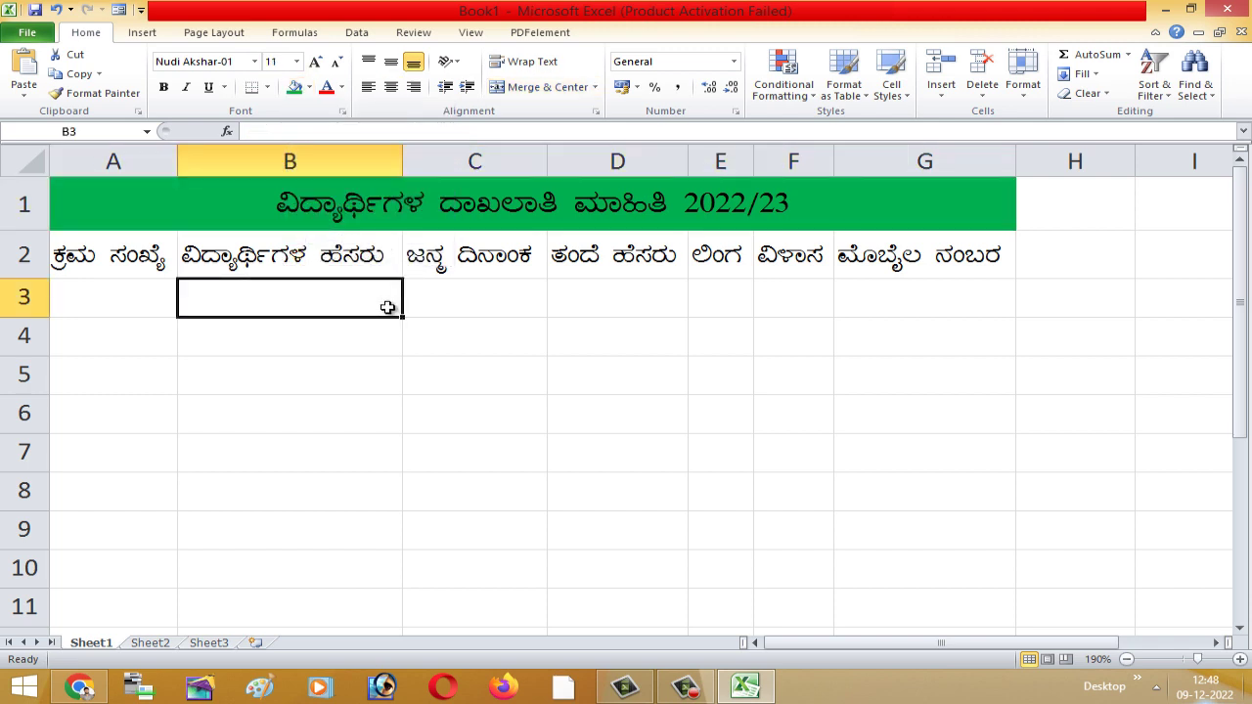
# - Make the title text bold with a dark font colour
pyautogui.click(387, 212)
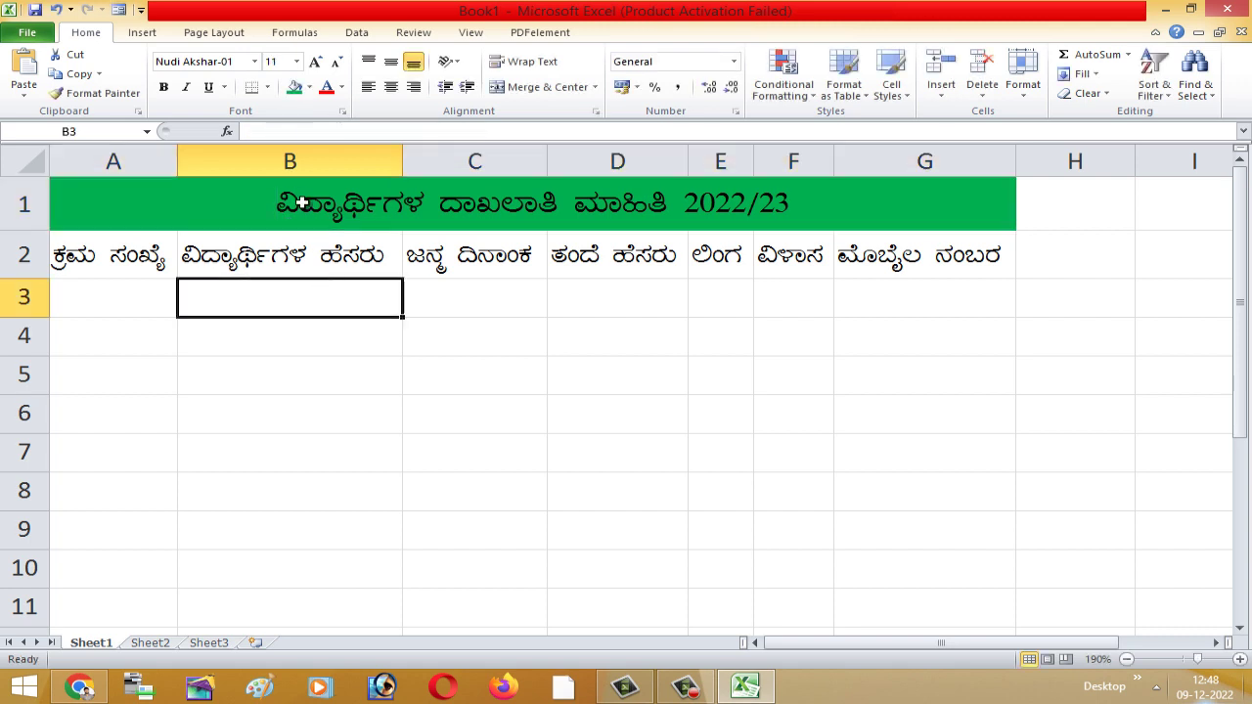
pyautogui.click(302, 203)
pyautogui.doubleClick(302, 203)
pyautogui.moveTo(282, 203); pyautogui.dragTo(825, 212)
pyautogui.click(341, 87)
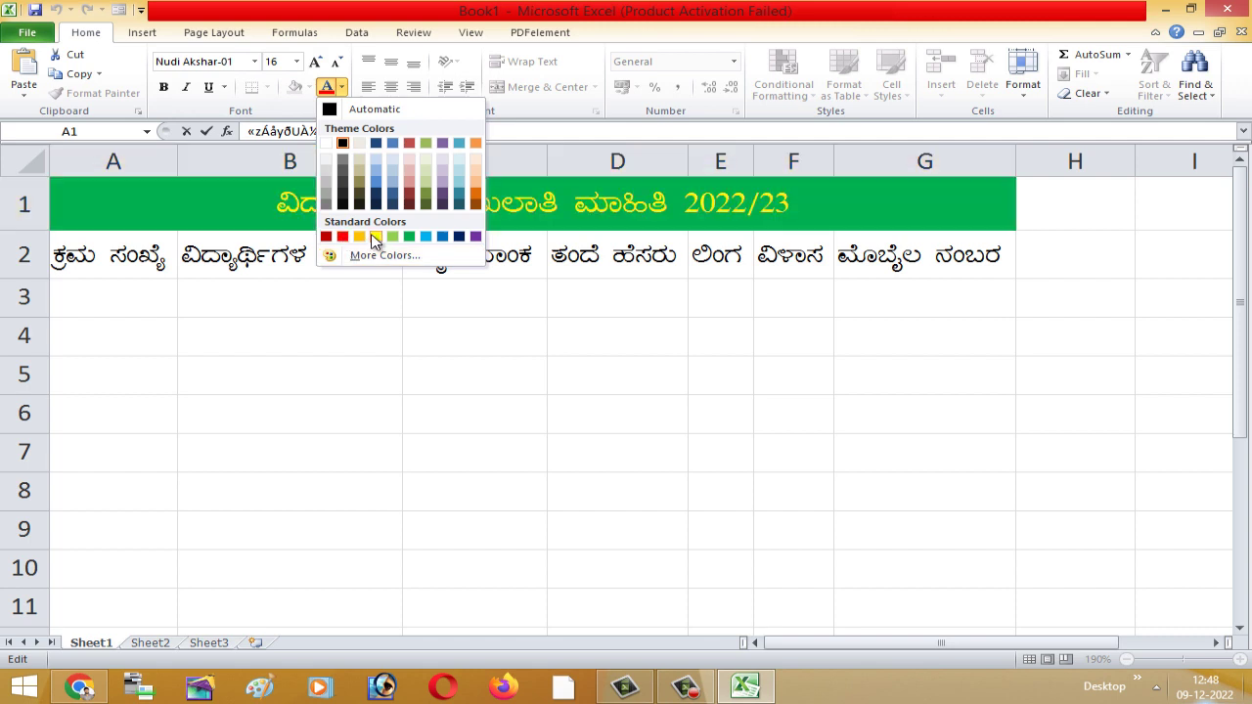
pyautogui.click(459, 236)
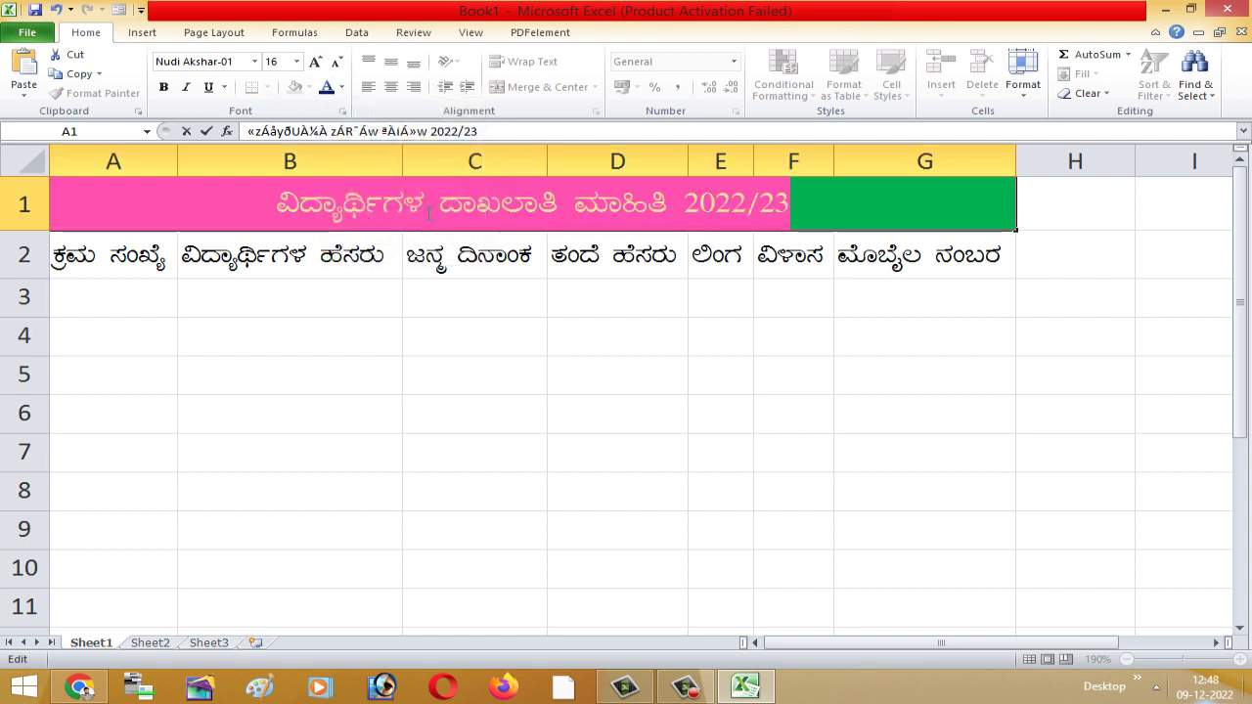
pyautogui.click(164, 87)
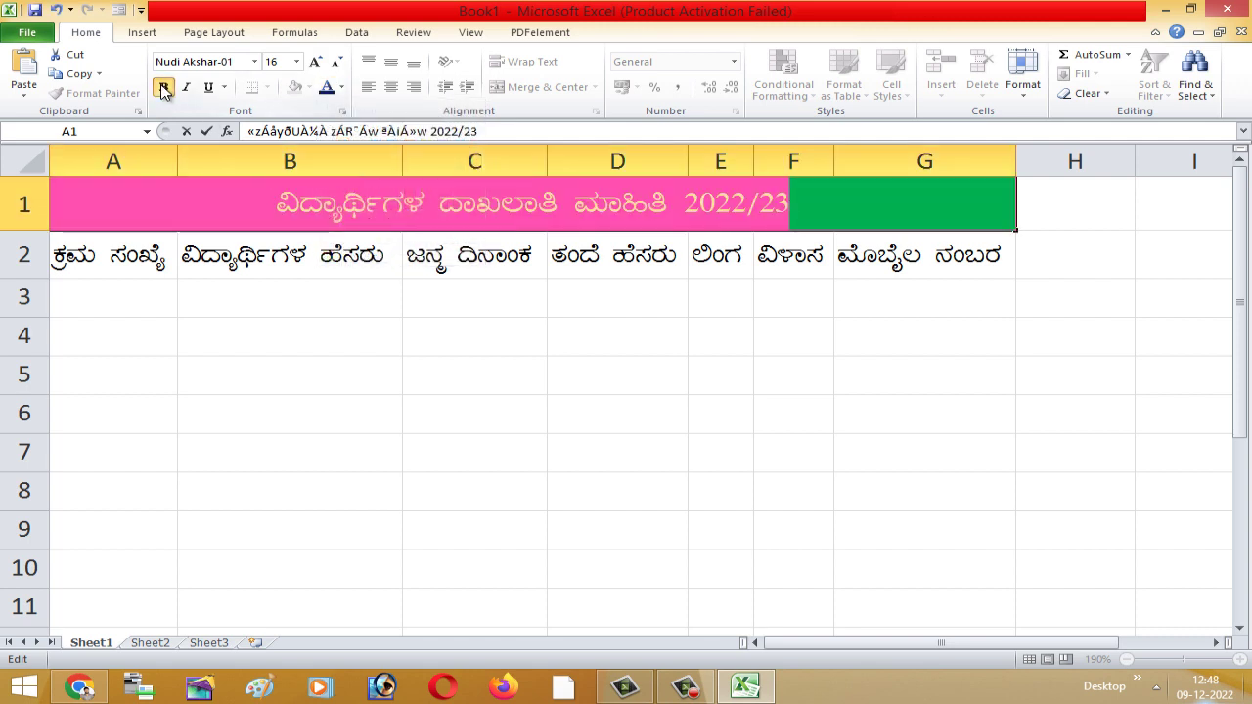
pyautogui.click(571, 367)
# - Change the title text's font colour to black
pyautogui.doubleClick(289, 202)
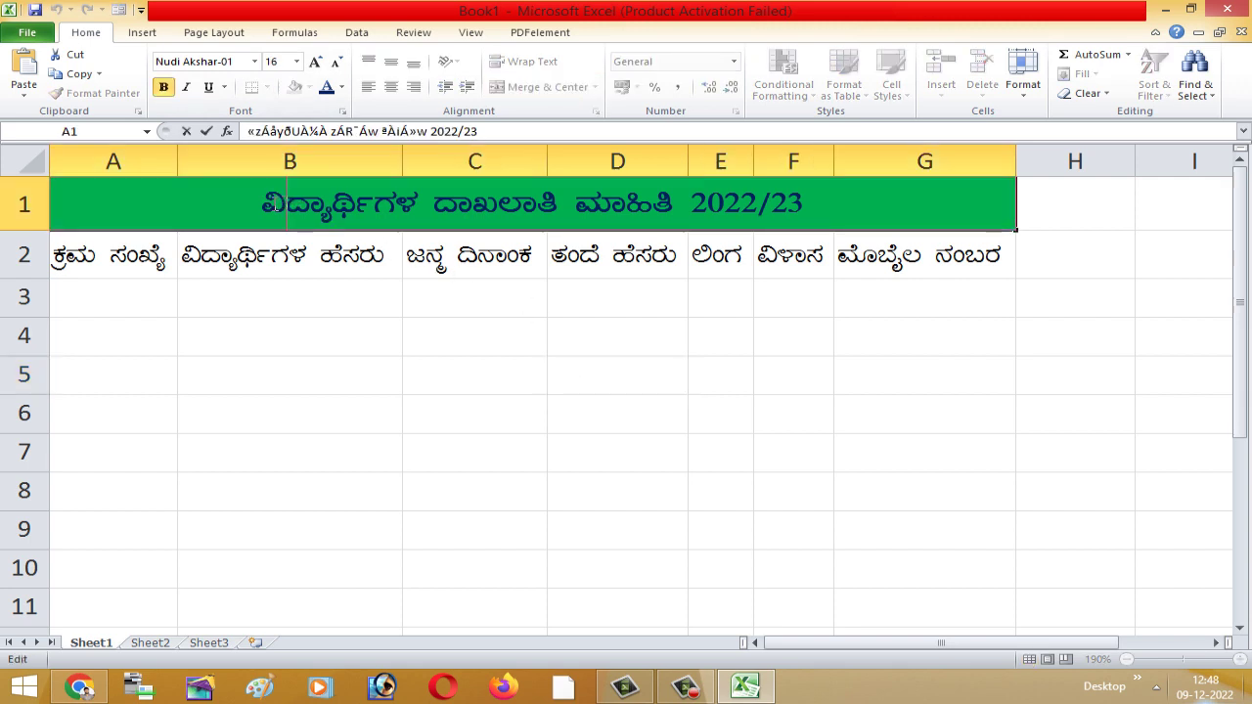
pyautogui.moveTo(263, 203); pyautogui.dragTo(861, 201)
pyautogui.click(341, 87)
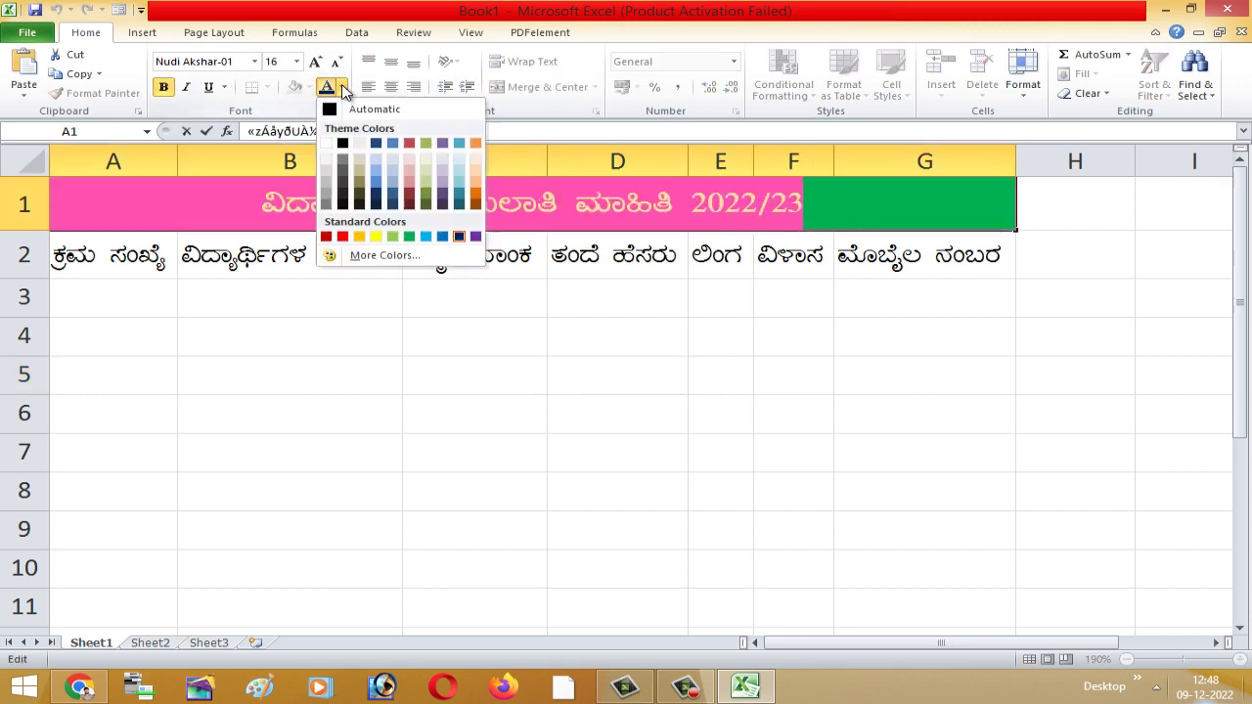
pyautogui.click(341, 143)
pyautogui.click(377, 324)
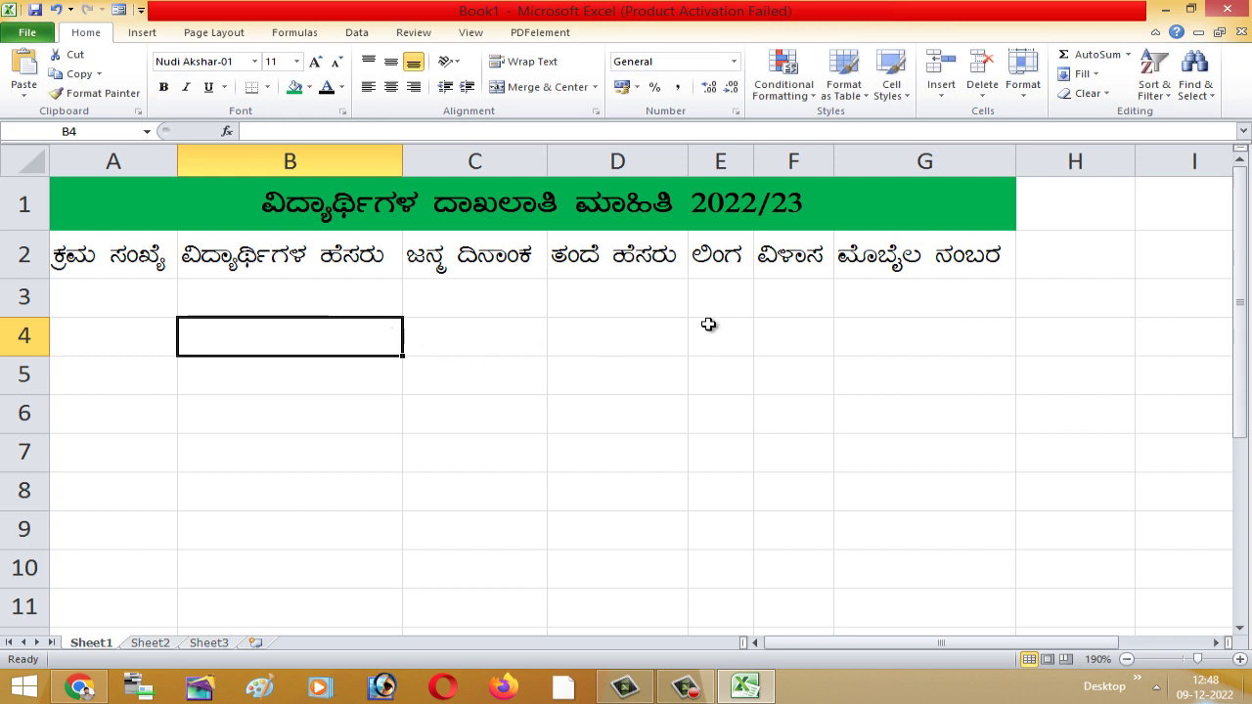
# - Fill header row A2:G2 with orange, then select the table A1:G10
pyautogui.moveTo(83, 253); pyautogui.dragTo(968, 251)
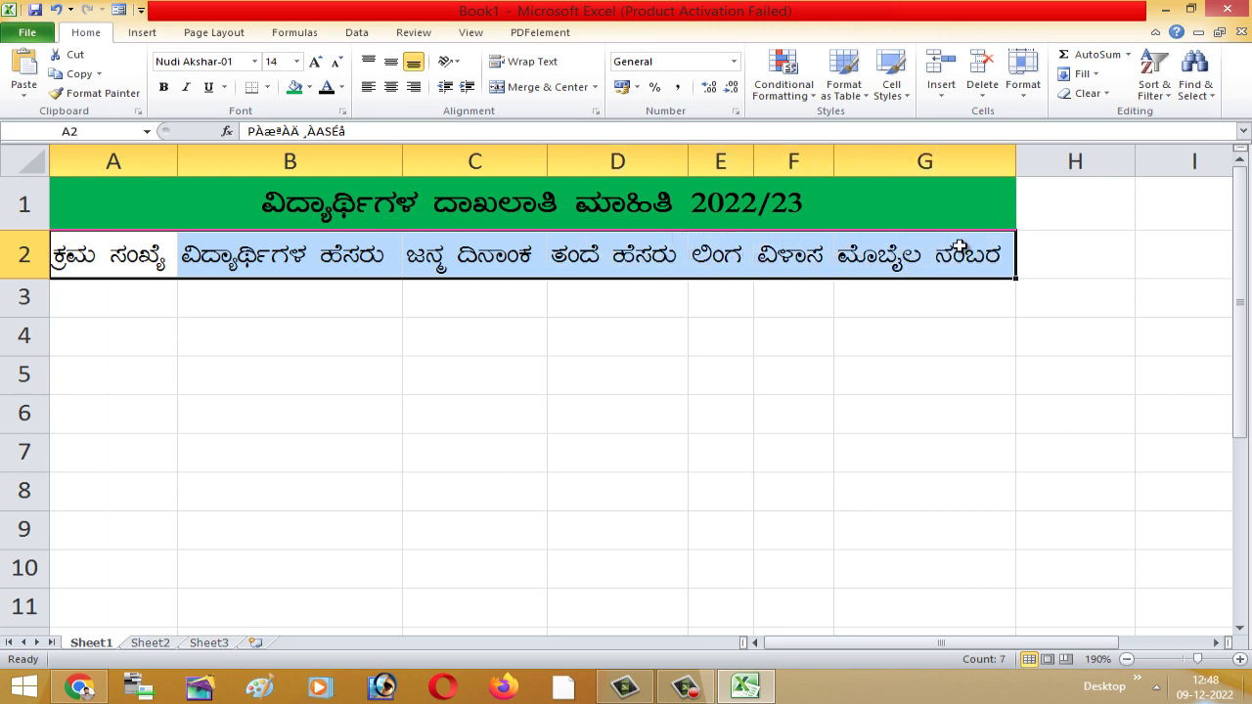
pyautogui.click(309, 87)
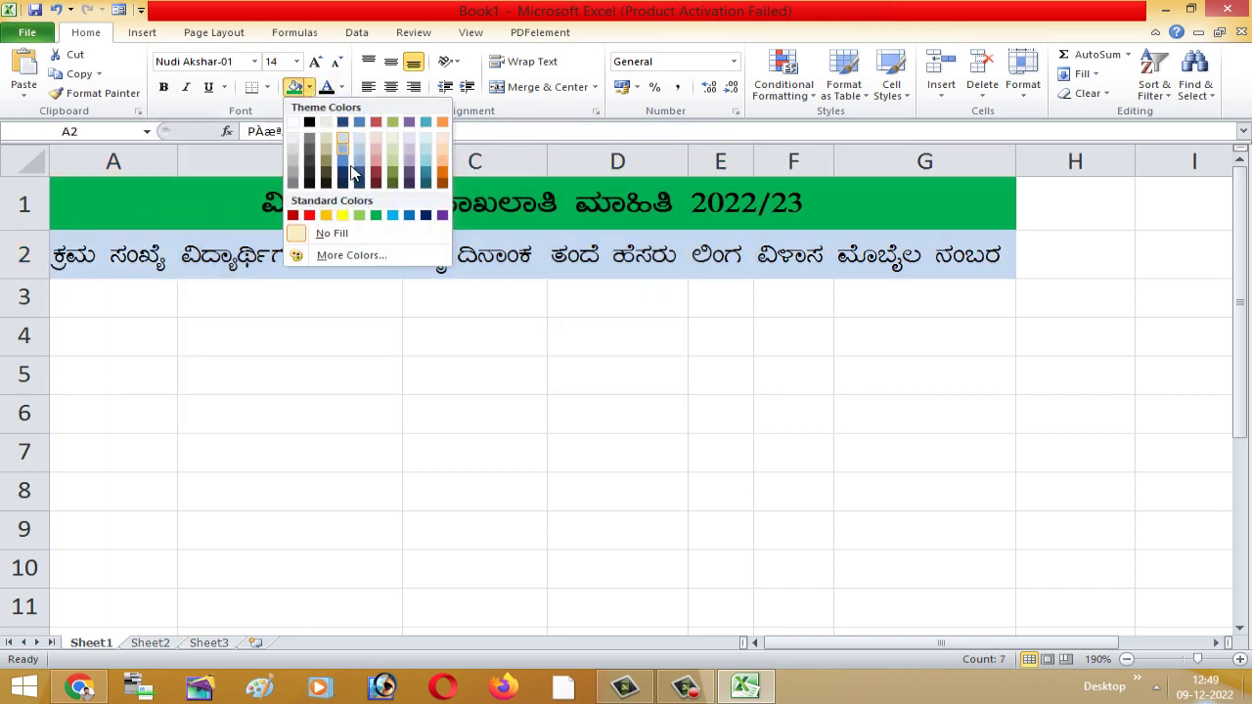
pyautogui.click(328, 214)
pyautogui.click(335, 347)
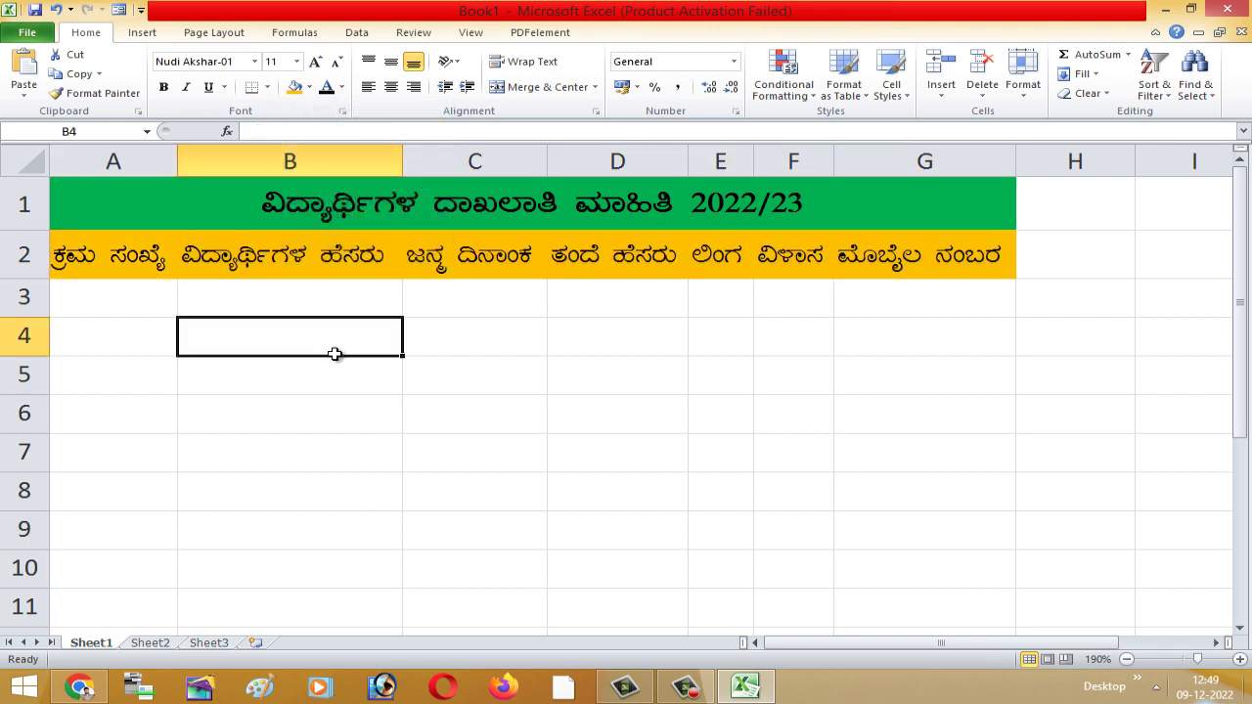
pyautogui.click(358, 401)
pyautogui.moveTo(57, 204); pyautogui.dragTo(871, 573)
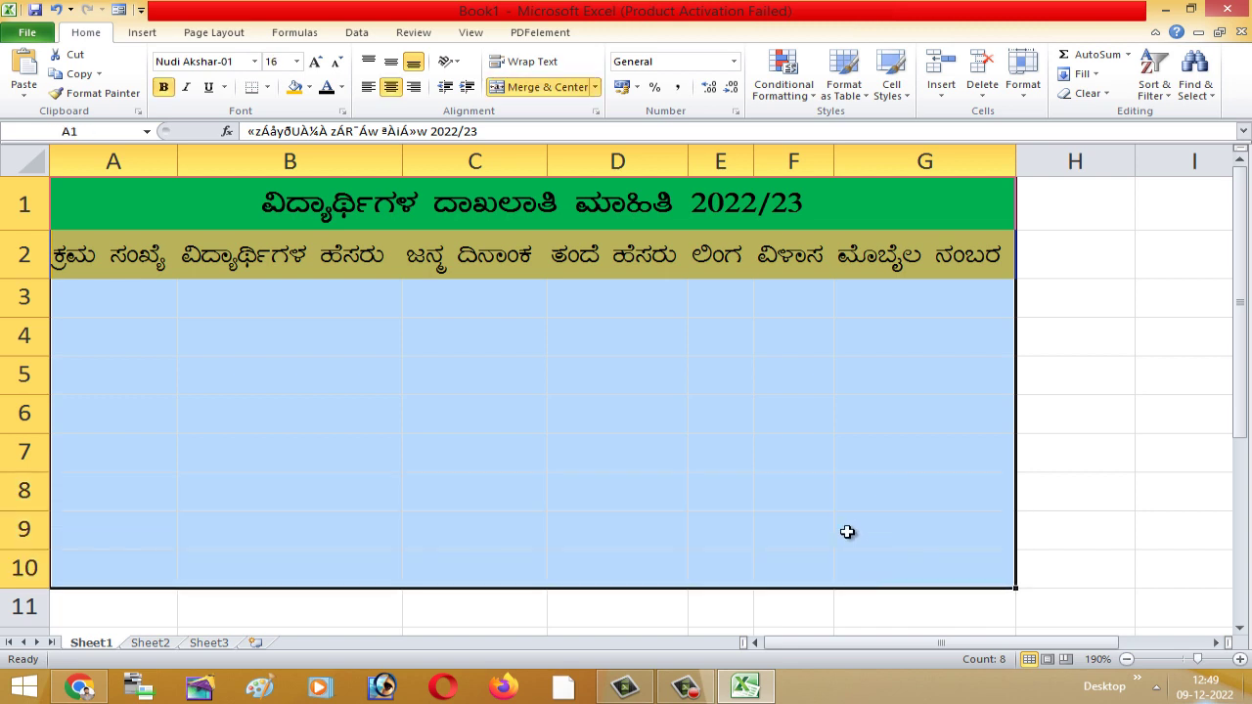
# - Apply All Borders to every cell of the table A1:G10
pyautogui.click(266, 87)
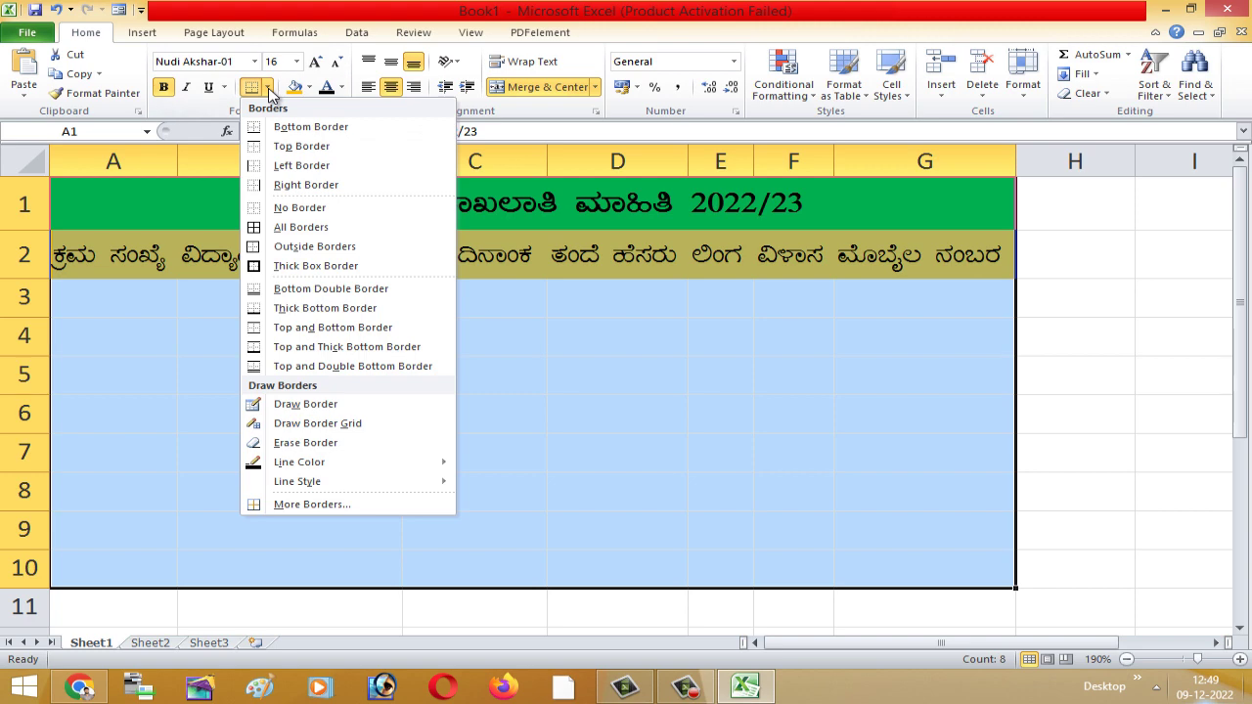
pyautogui.click(304, 229)
pyautogui.click(375, 439)
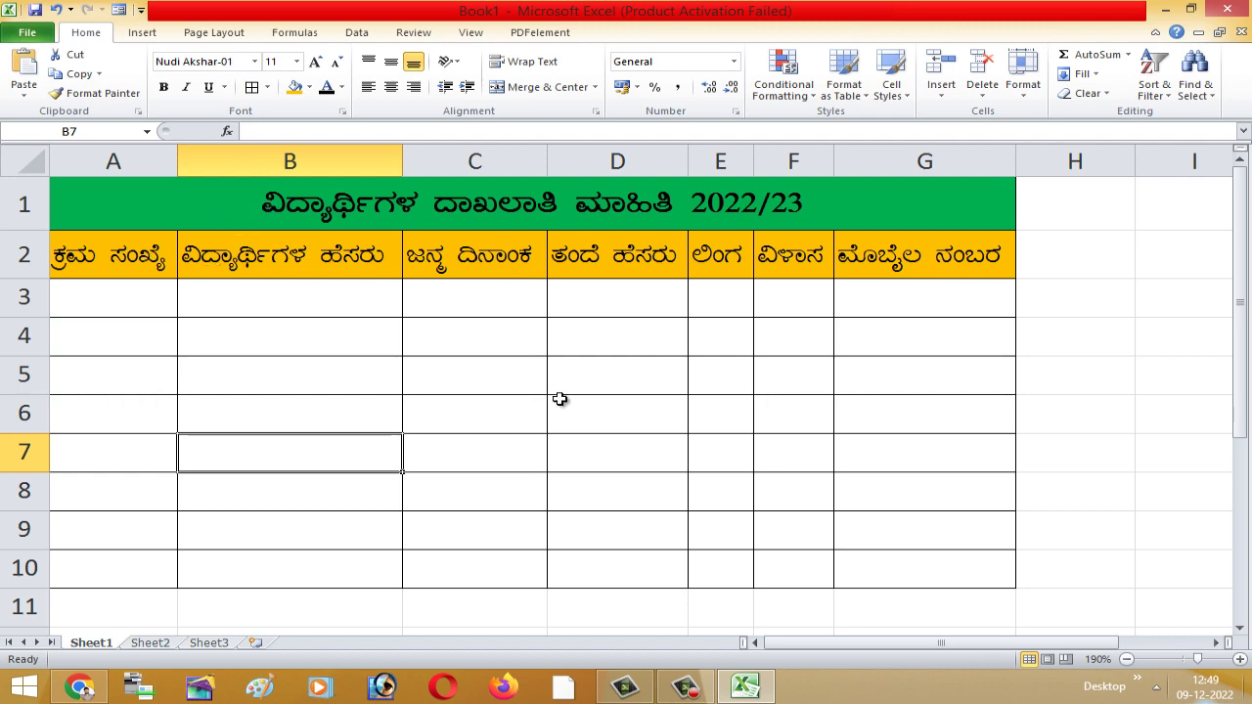
pyautogui.click(524, 421)
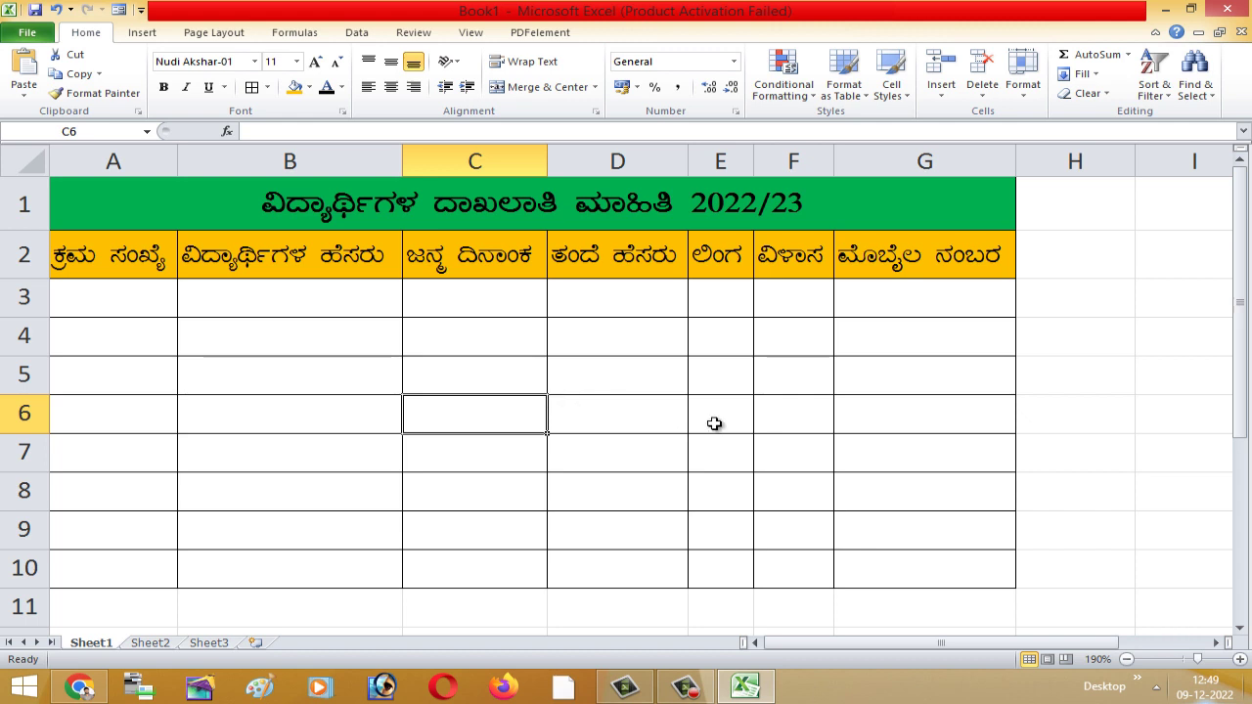
# - Enter serial number 01, the student's name in B3, and birth date 12-07-2016 in C3
pyautogui.click(133, 302)
pyautogui.write('0')
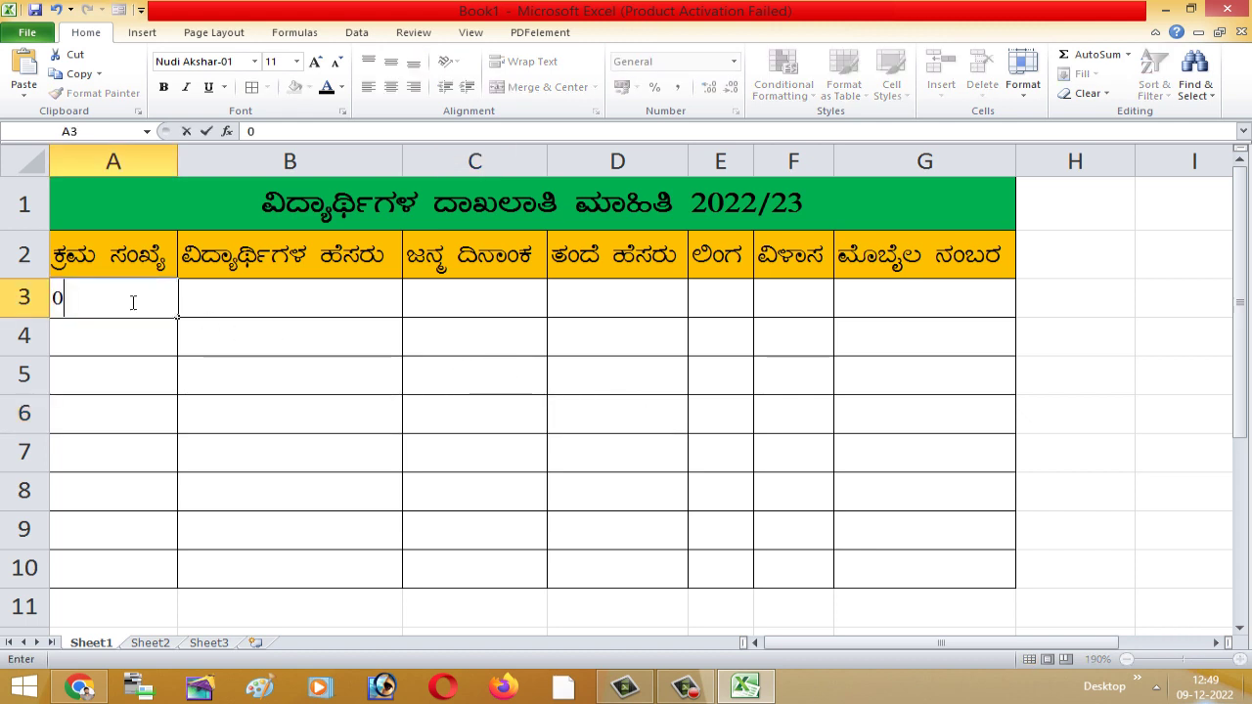
pyautogui.write('1')
pyautogui.click(261, 305)
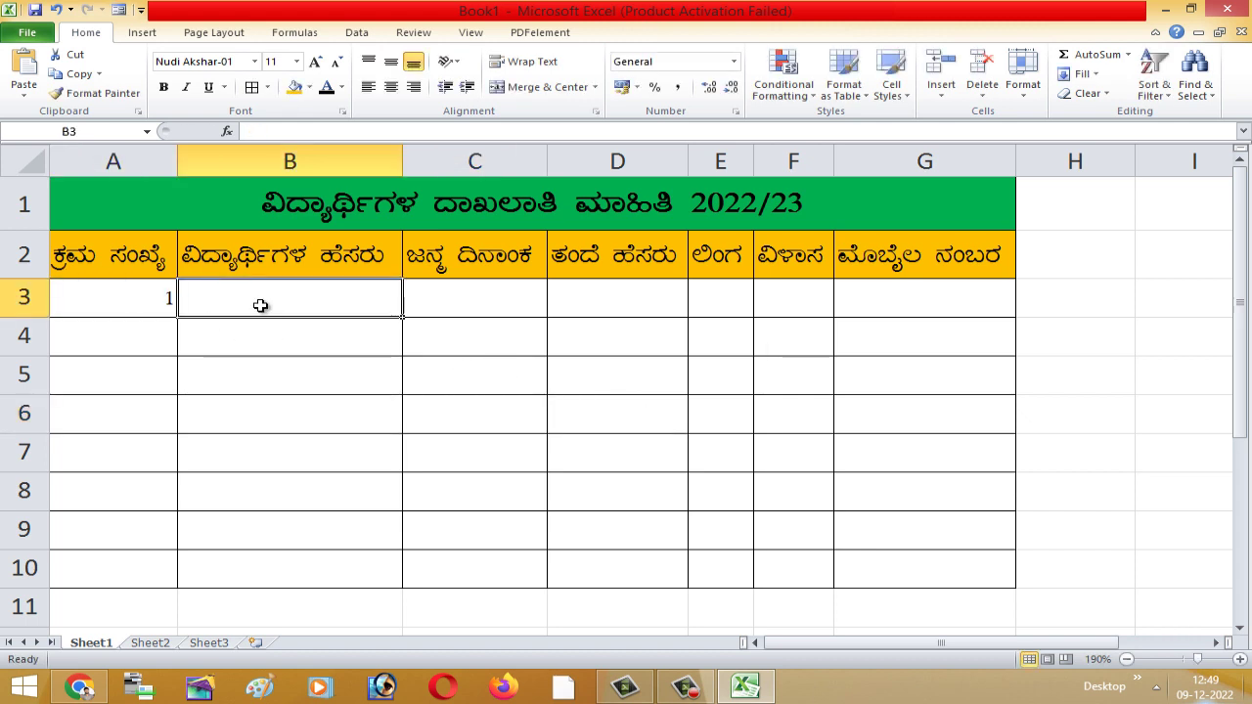
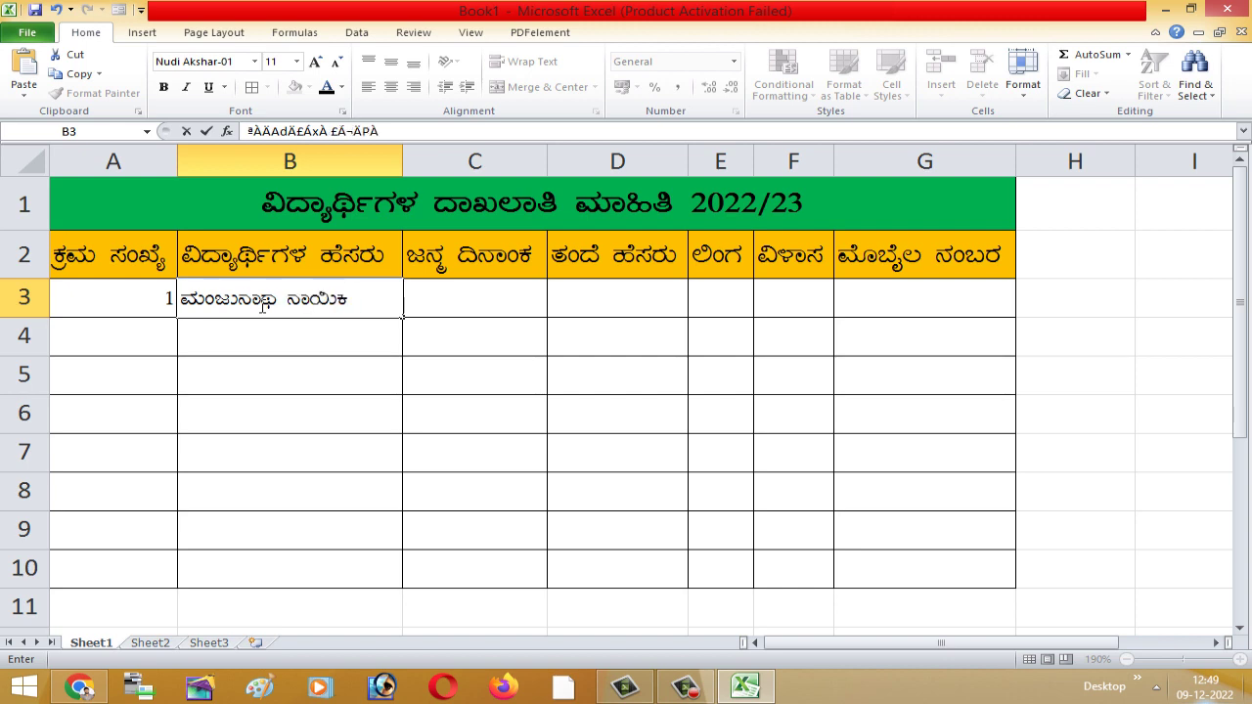
pyautogui.press('Tab')
pyautogui.write('12-')
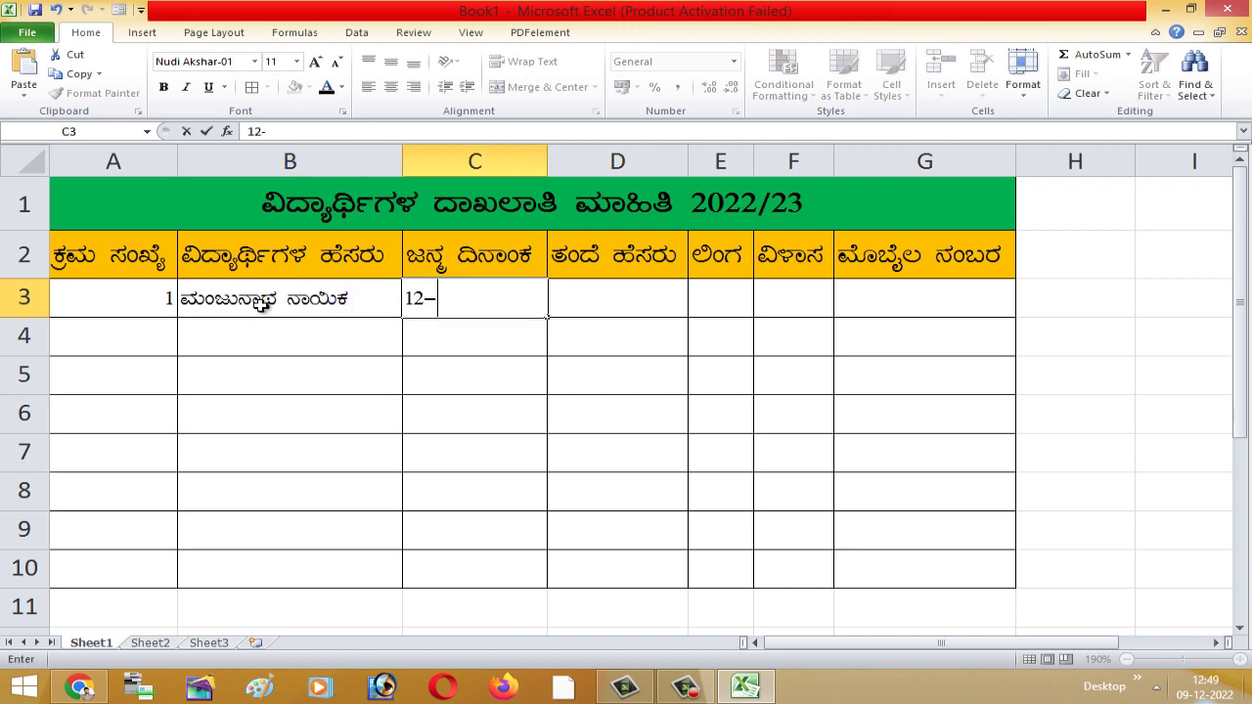
pyautogui.write('07-1')
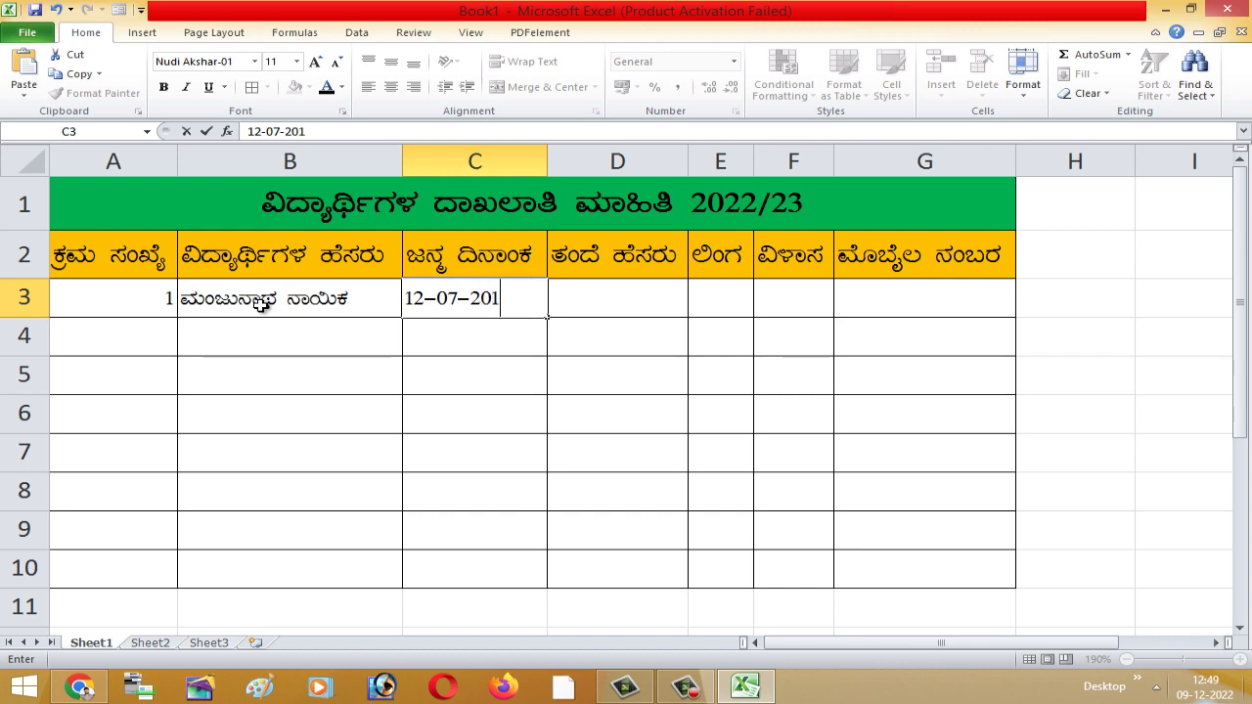
pyautogui.press('Tab')
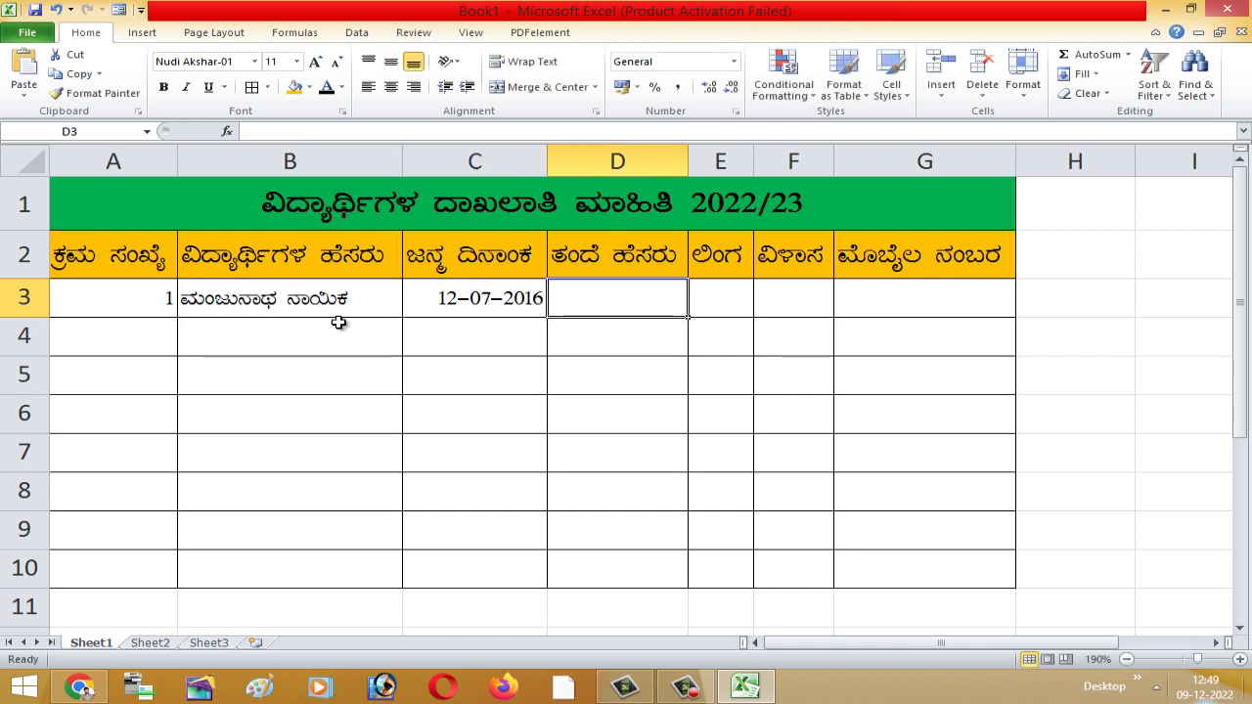
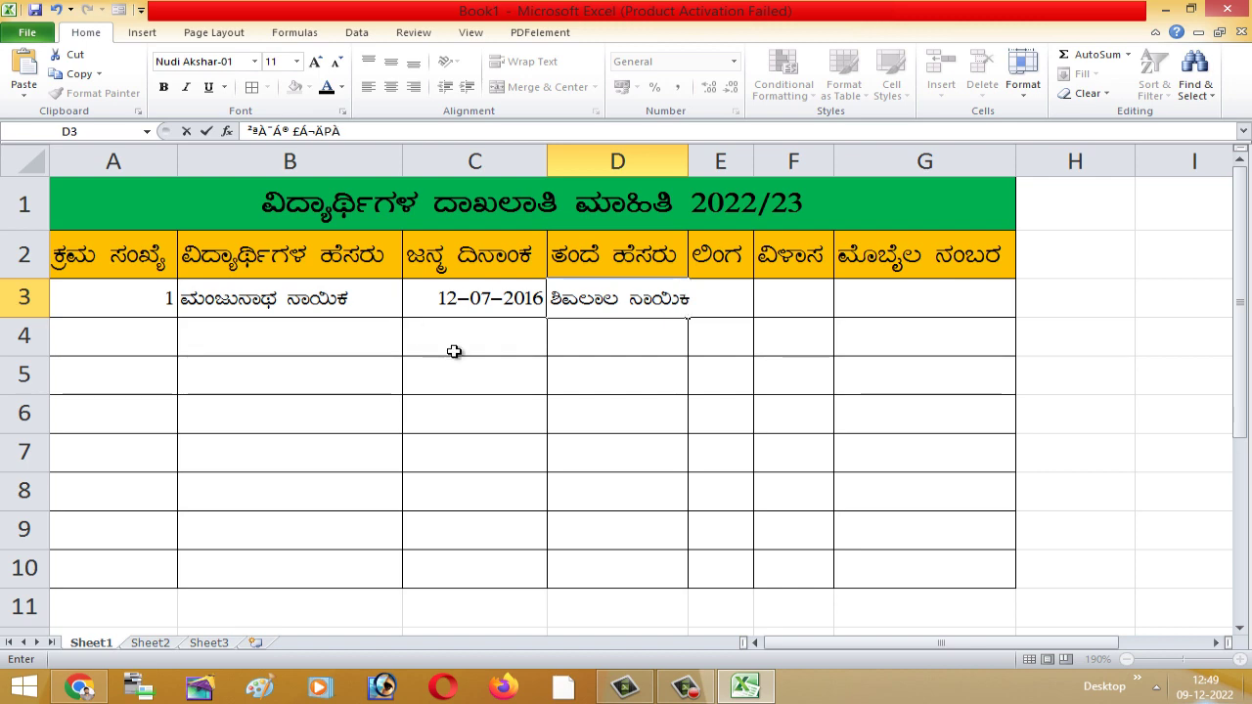
# - Enter the father's name in D3, gender 'male' in E3, and begin the address in F3
pyautogui.press('Tab')
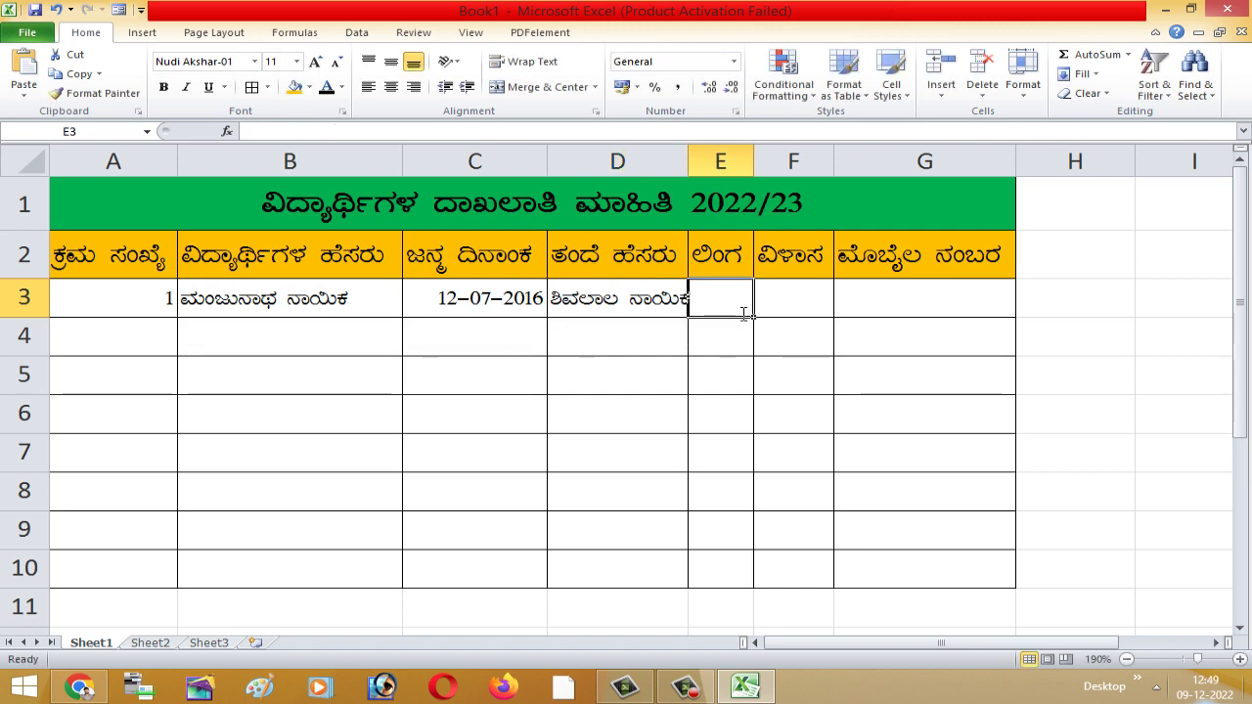
pyautogui.write('ಗಂ')
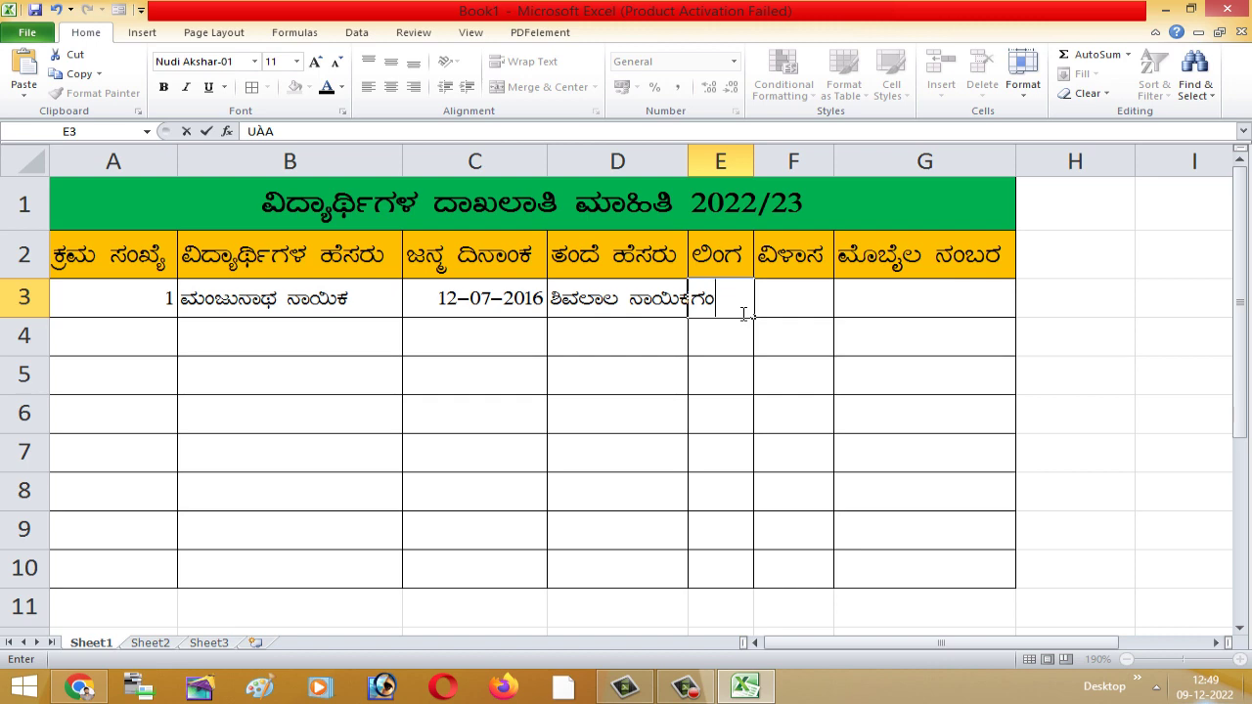
pyautogui.write('ಡು')
pyautogui.press('Tab')
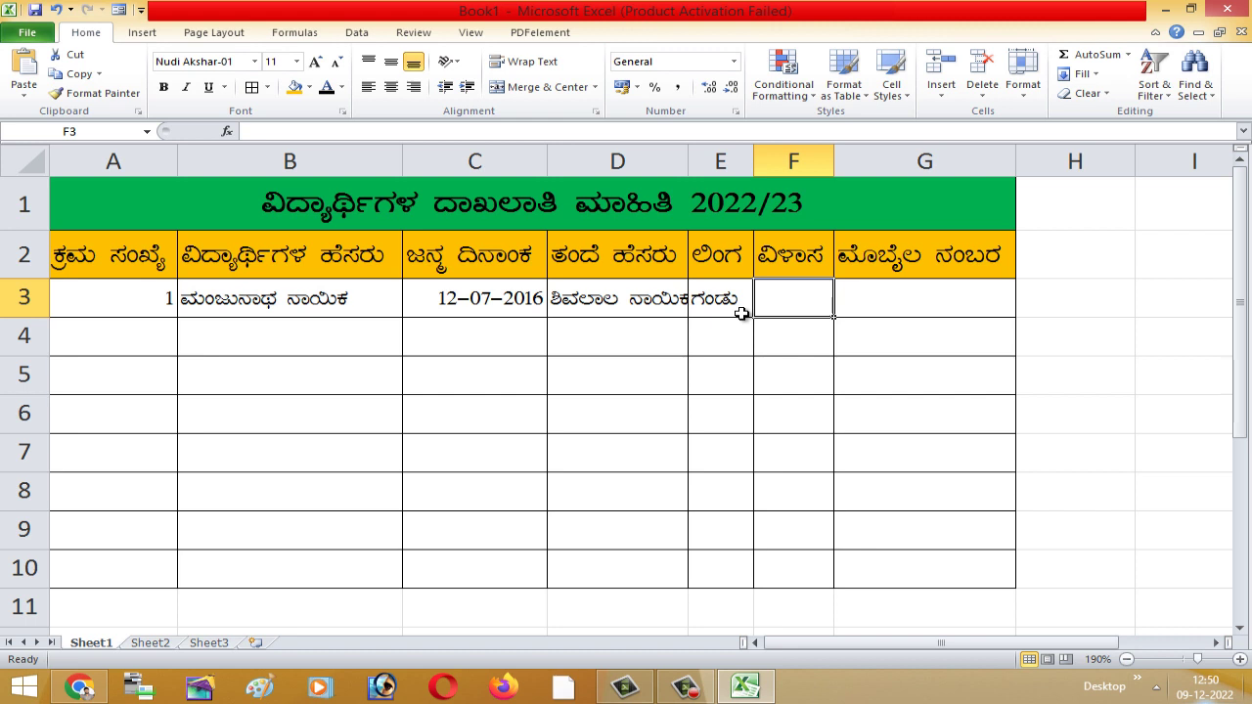
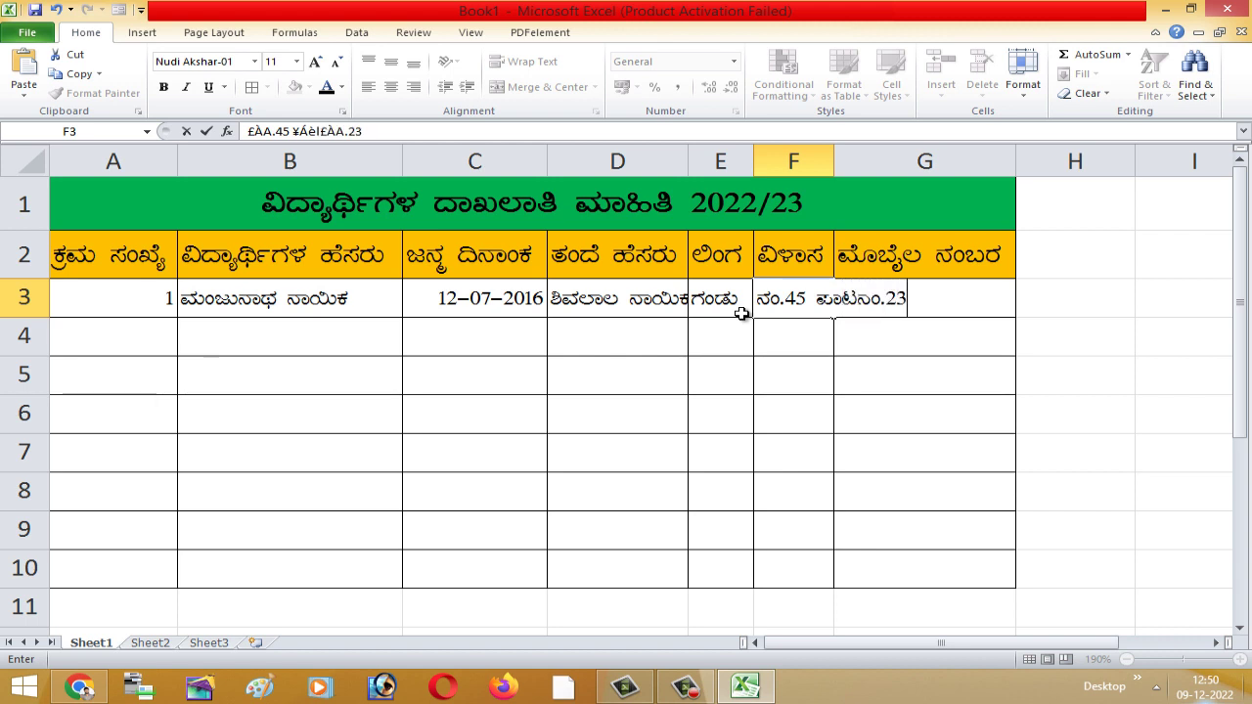
pyautogui.click(956, 447)
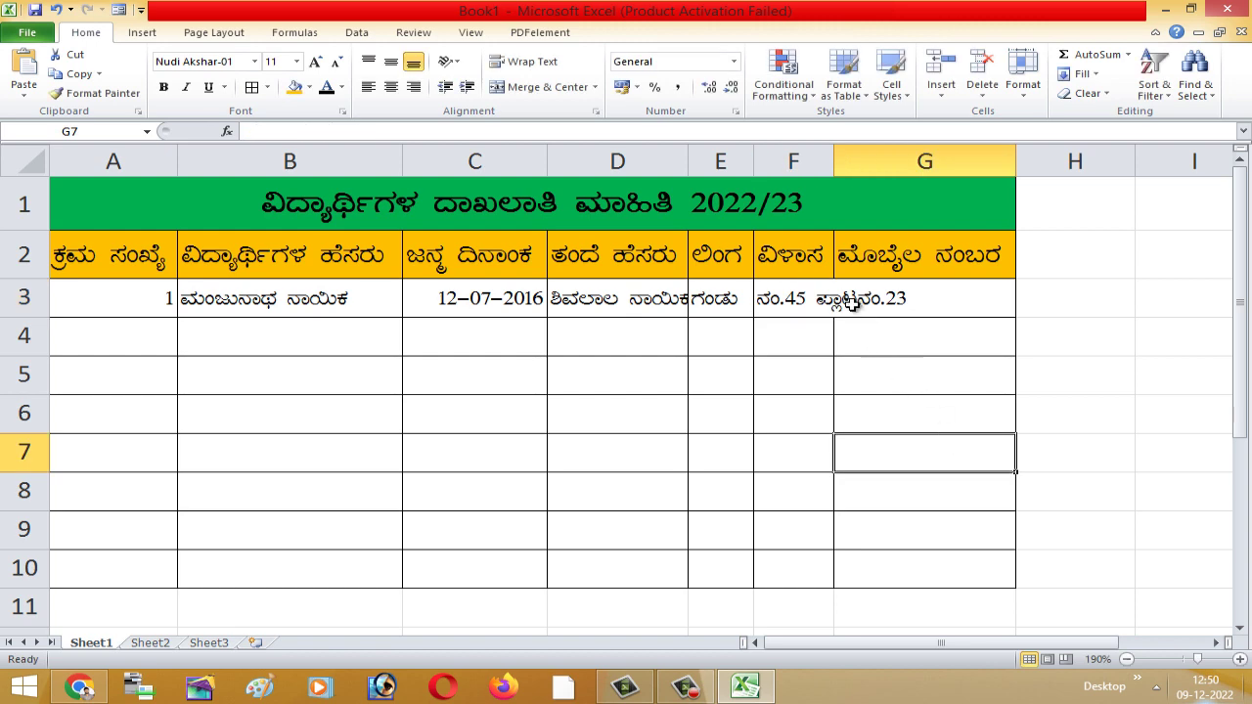
# - Reopen F3 and complete the student's address
pyautogui.doubleClick(856, 302)
pyautogui.press('Left')
pyautogui.press('F2')
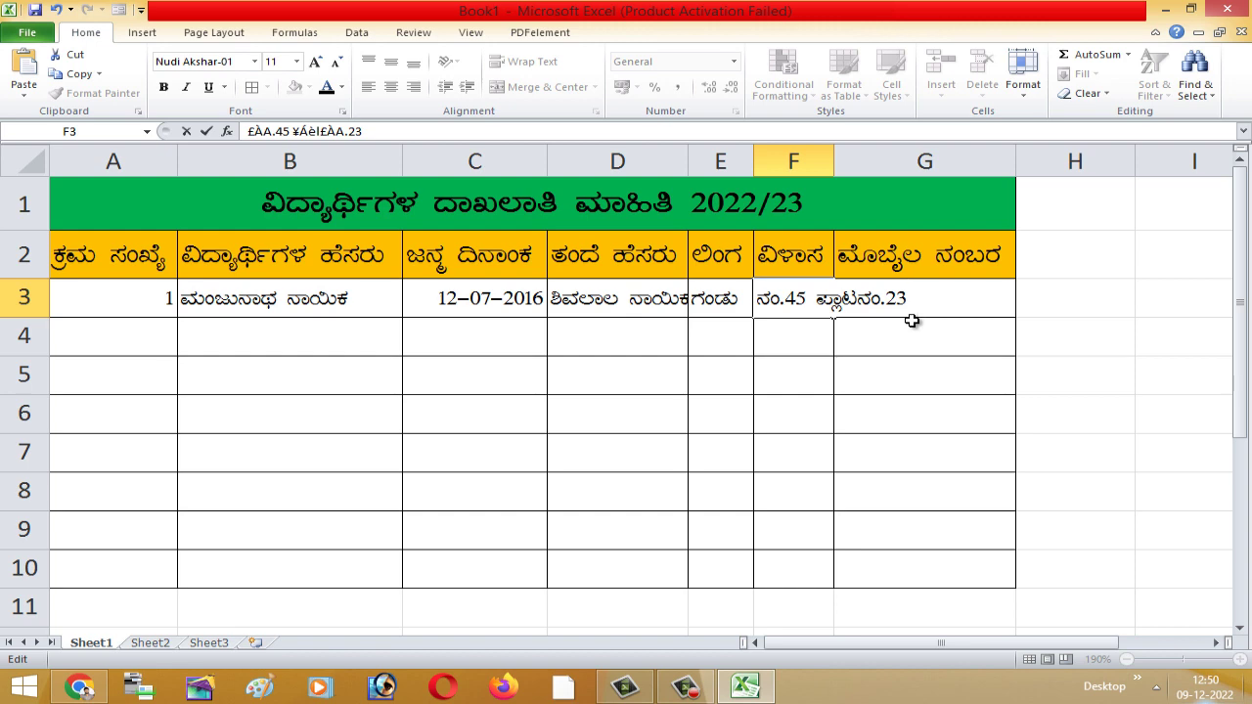
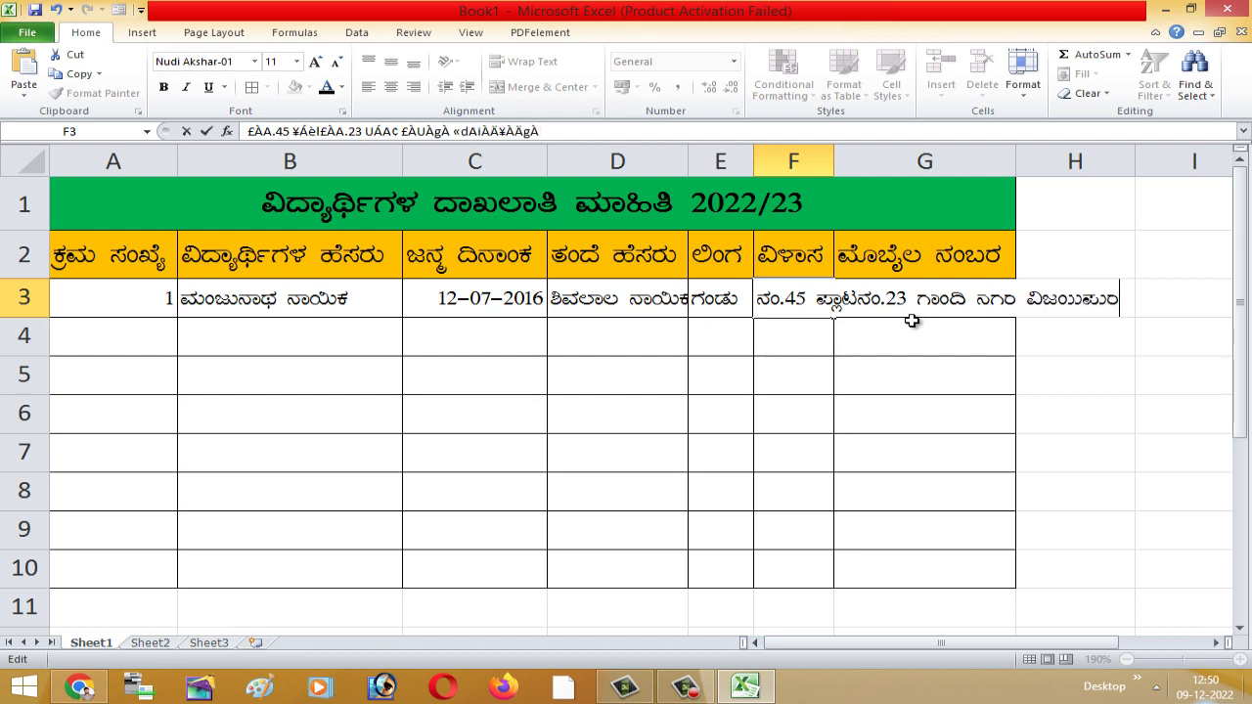
pyautogui.click(1086, 453)
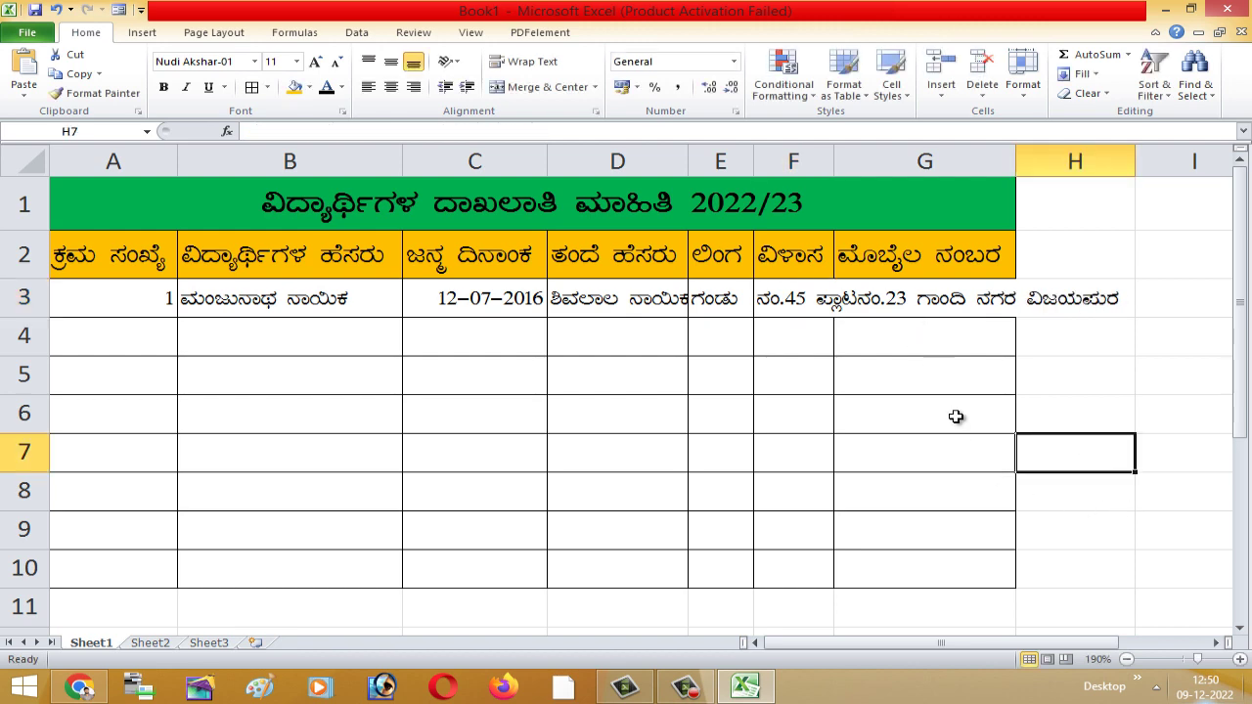
pyautogui.click(784, 305)
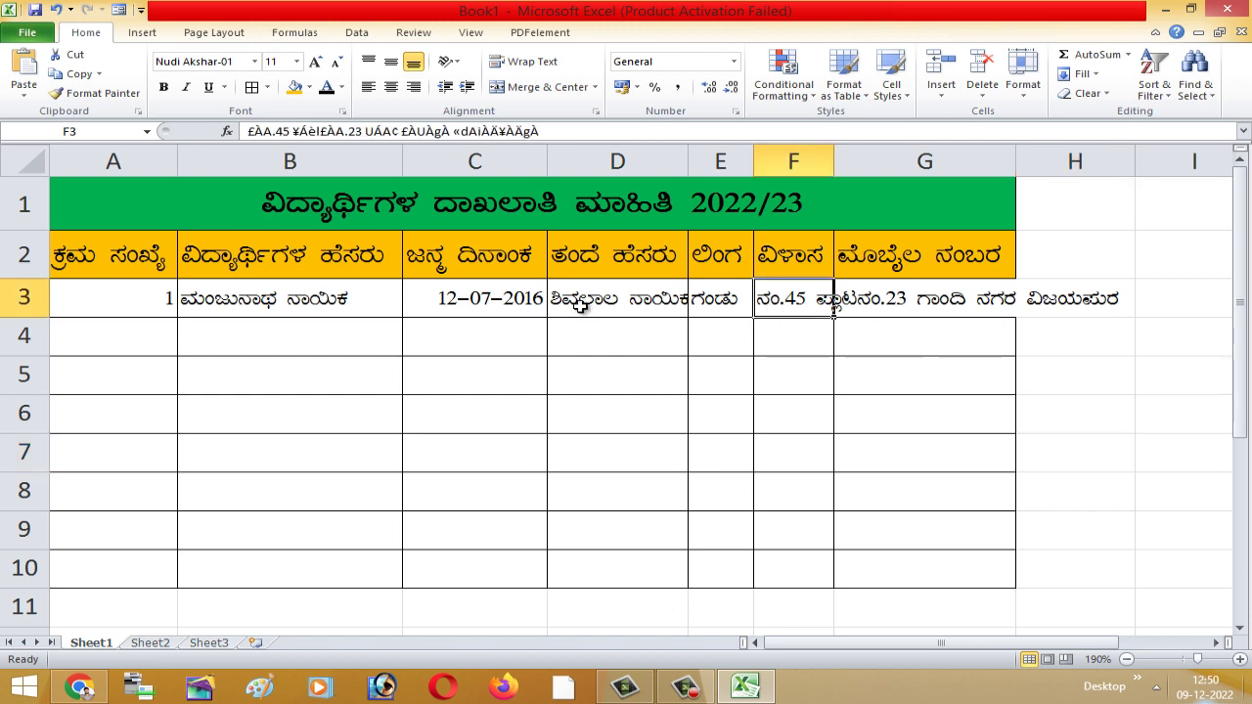
pyautogui.click(998, 422)
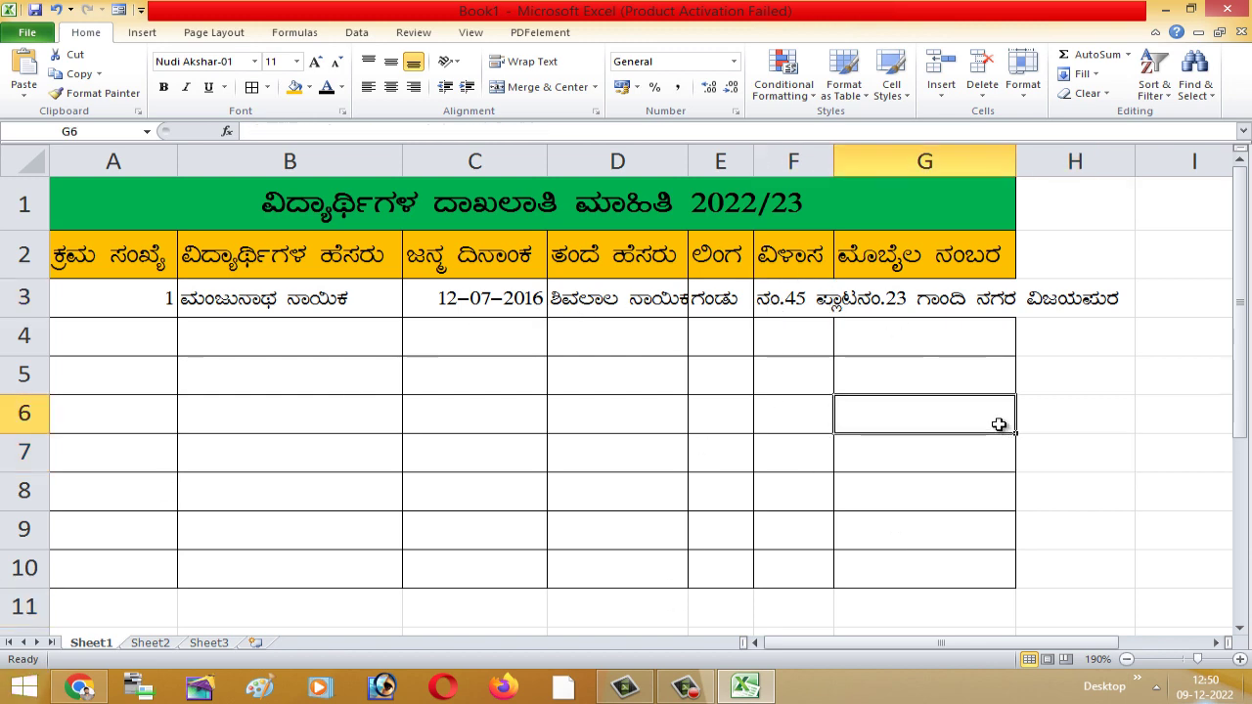
pyautogui.click(806, 309)
pyautogui.click(801, 349)
pyautogui.click(803, 311)
pyautogui.click(809, 363)
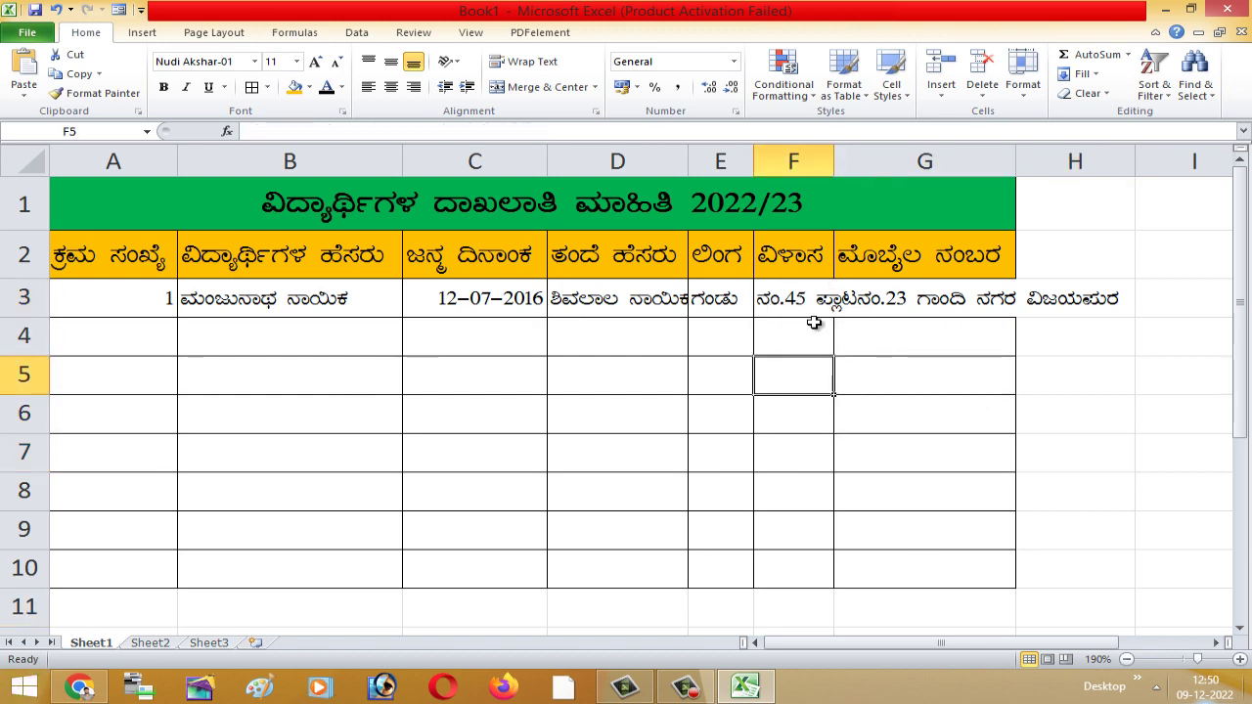
# - Wrap the address text in F3 and widen column F
pyautogui.click(800, 304)
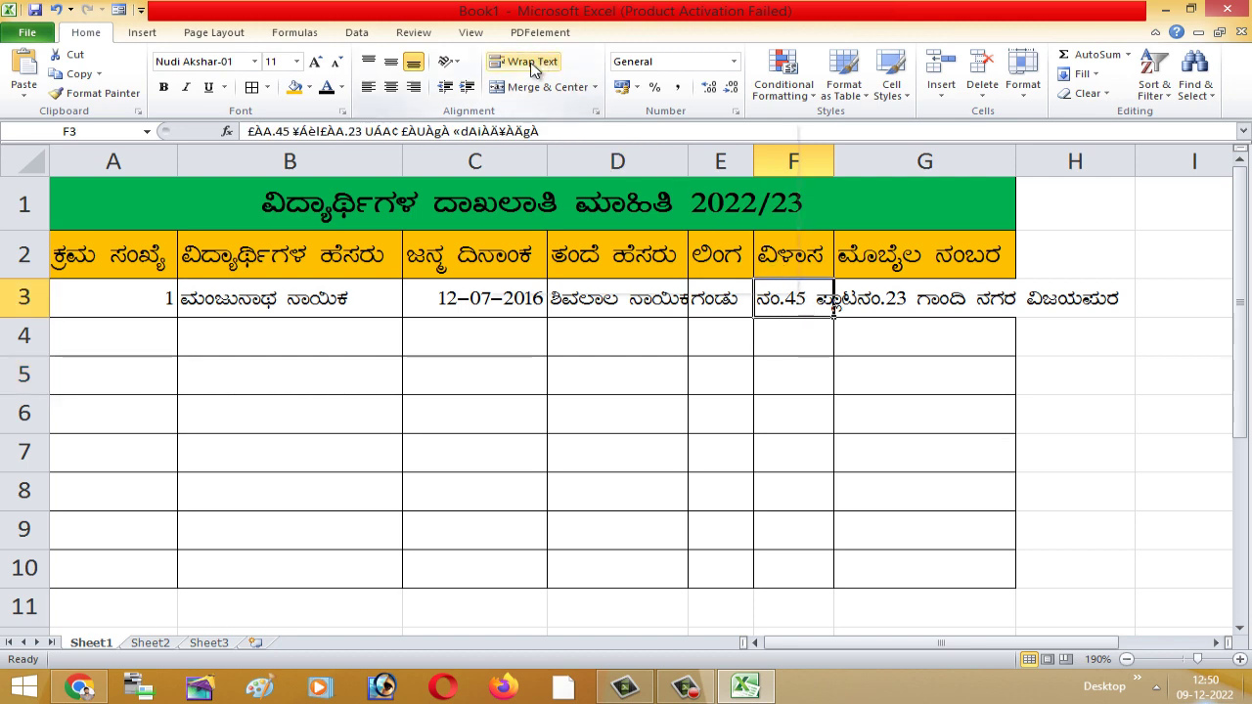
pyautogui.click(532, 64)
pyautogui.click(920, 410)
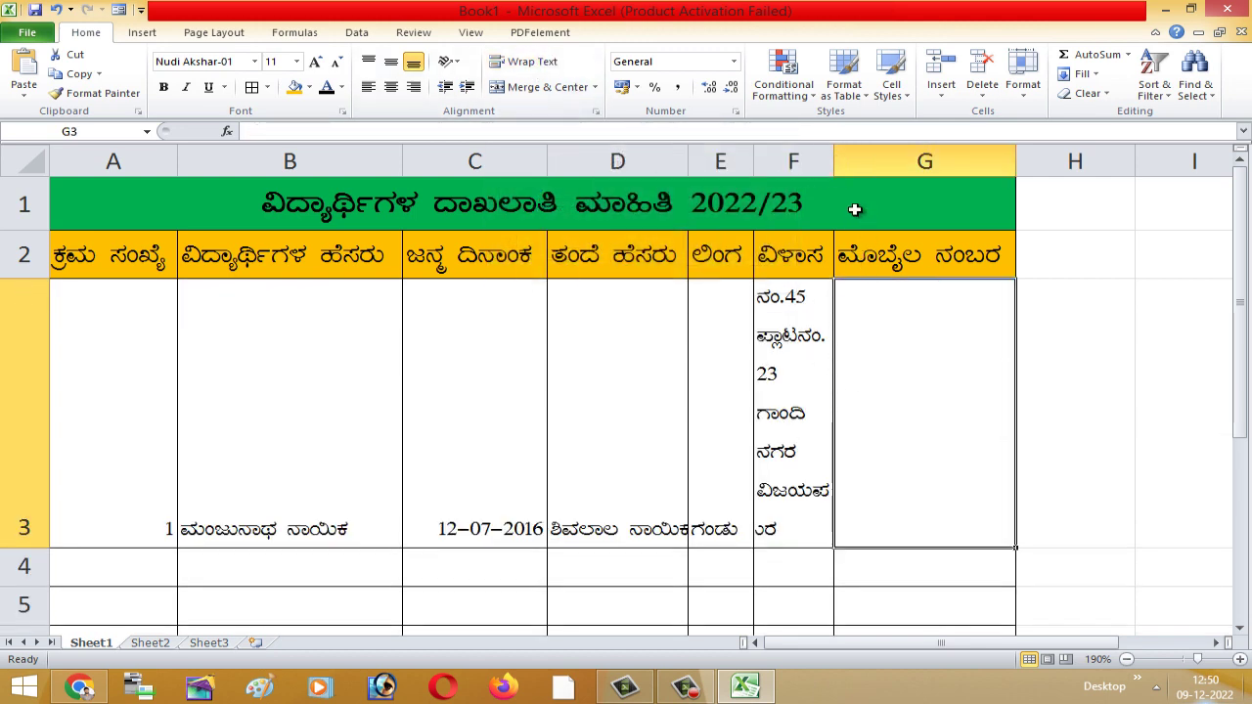
pyautogui.moveTo(835, 158); pyautogui.dragTo(941, 158)
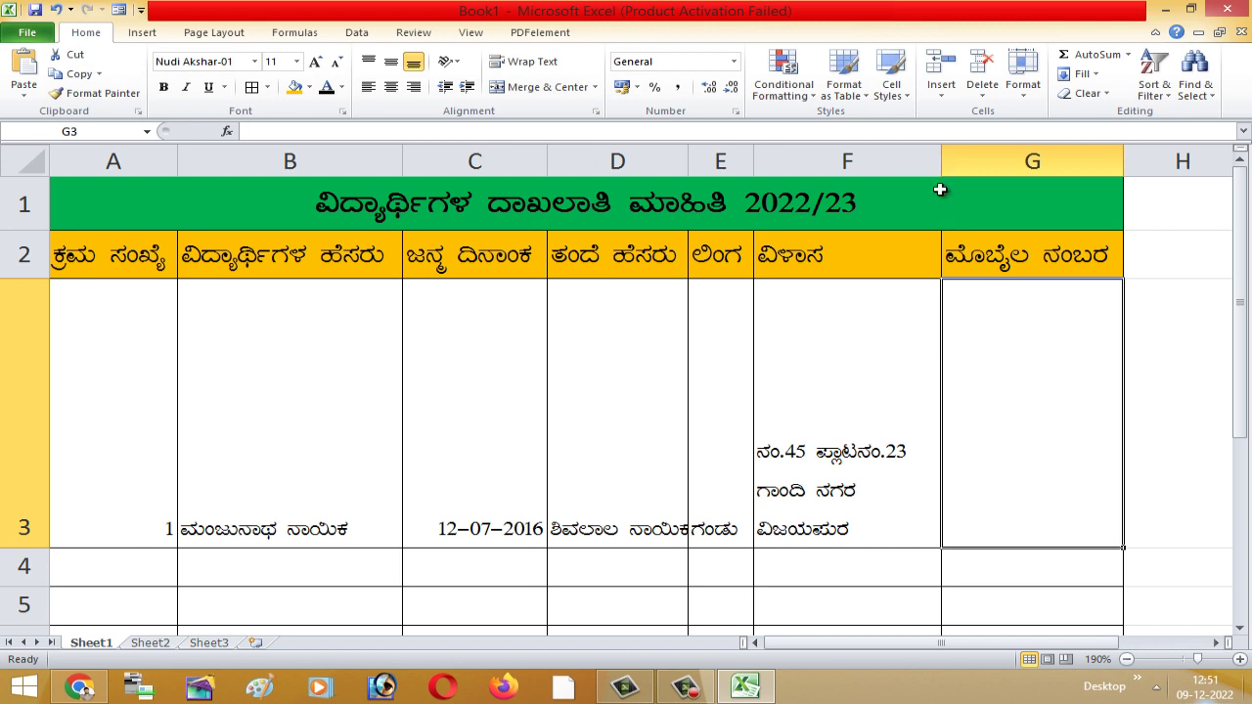
# - Resize row 3 so all three address lines show
pyautogui.moveTo(39, 550); pyautogui.dragTo(34, 357)
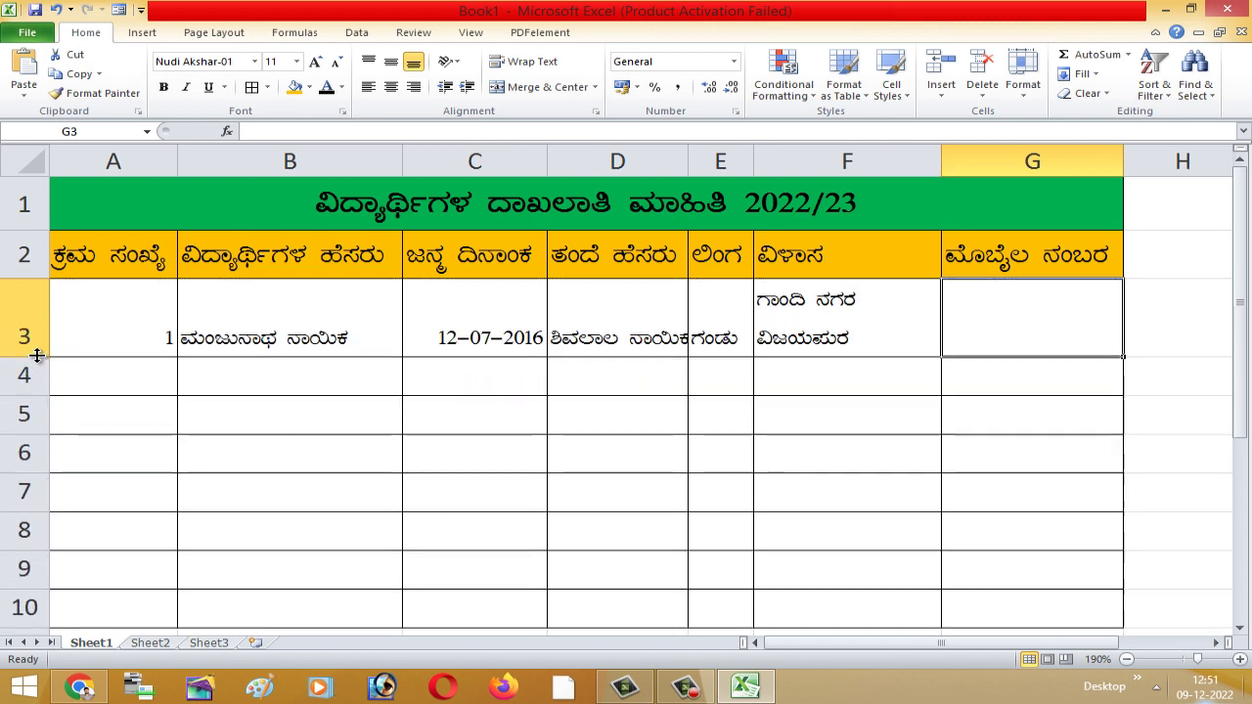
pyautogui.click(650, 519)
pyautogui.click(894, 313)
pyautogui.doubleClick(894, 313)
pyautogui.click(860, 454)
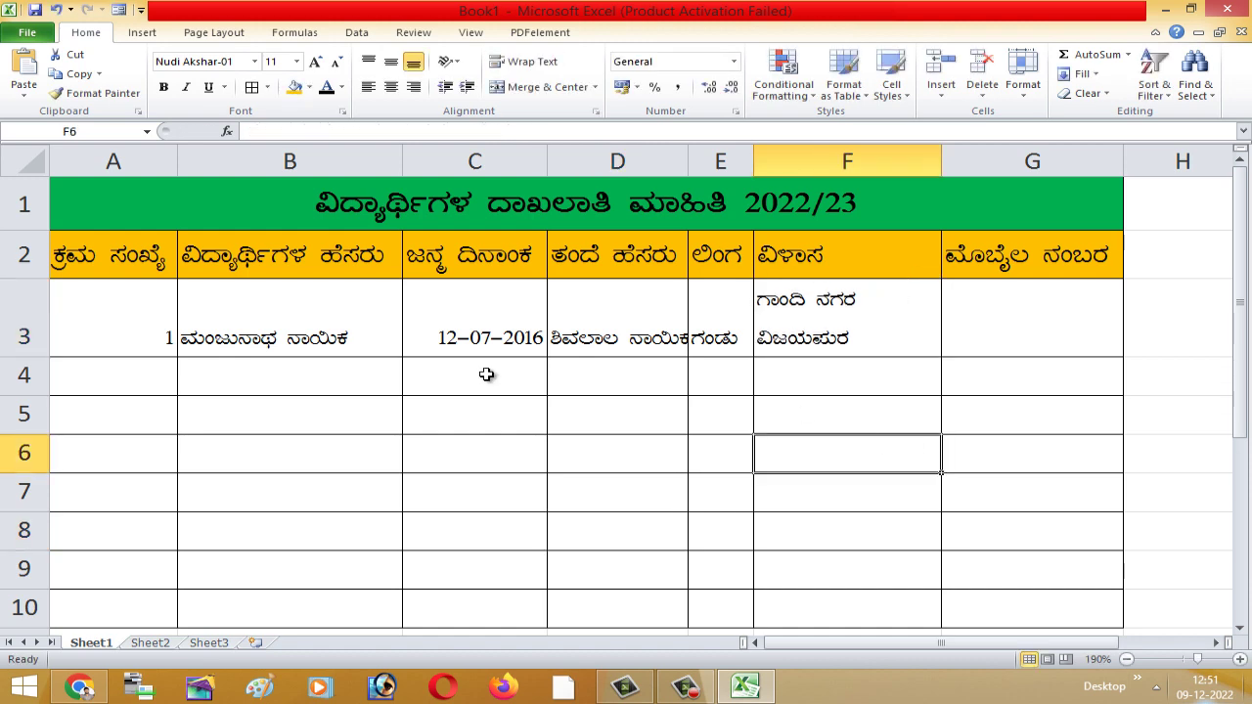
pyautogui.moveTo(45, 356); pyautogui.dragTo(46, 399)
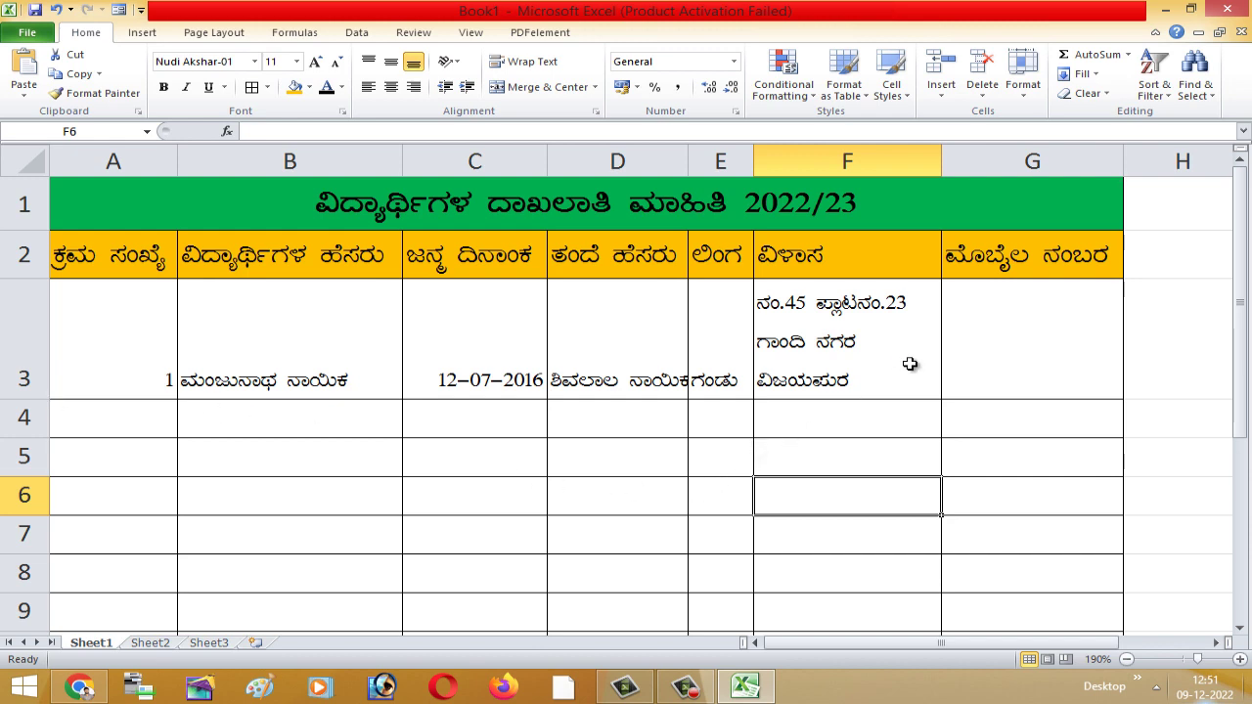
# - Delete the house number from the start of the F3 address
pyautogui.doubleClick(879, 347)
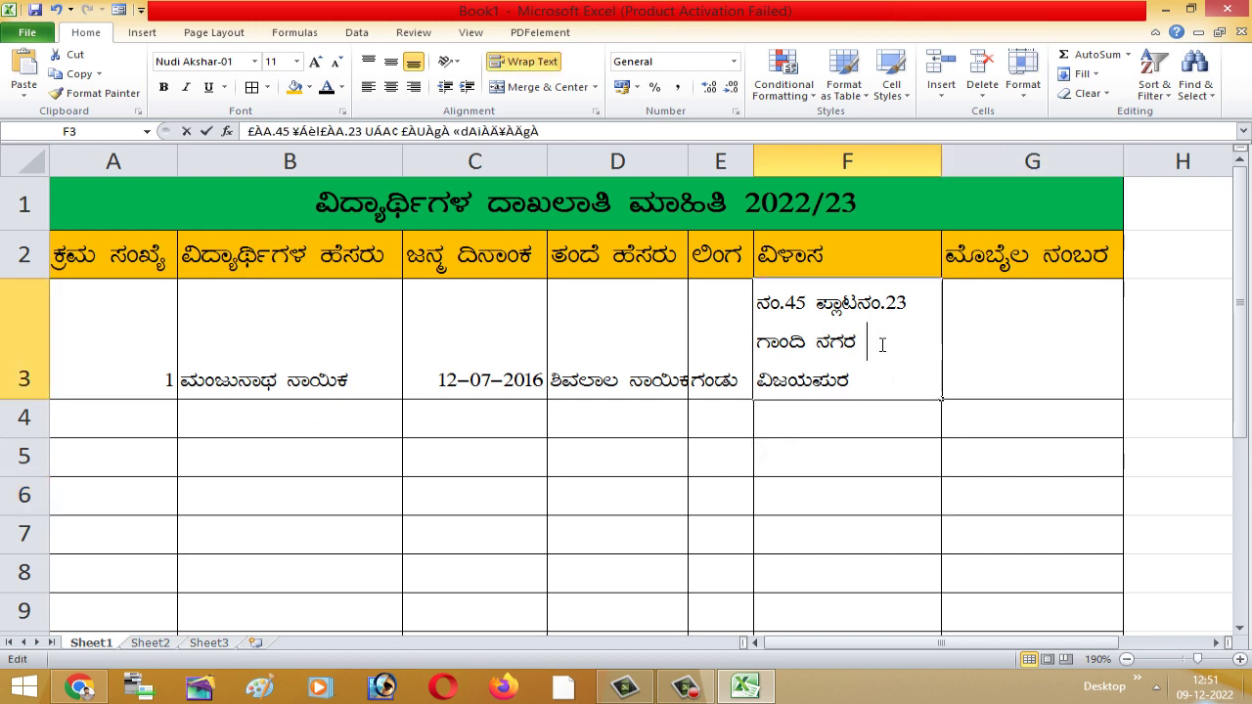
pyautogui.moveTo(906, 305); pyautogui.dragTo(751, 311)
pyautogui.click(808, 303)
pyautogui.press('Delete')
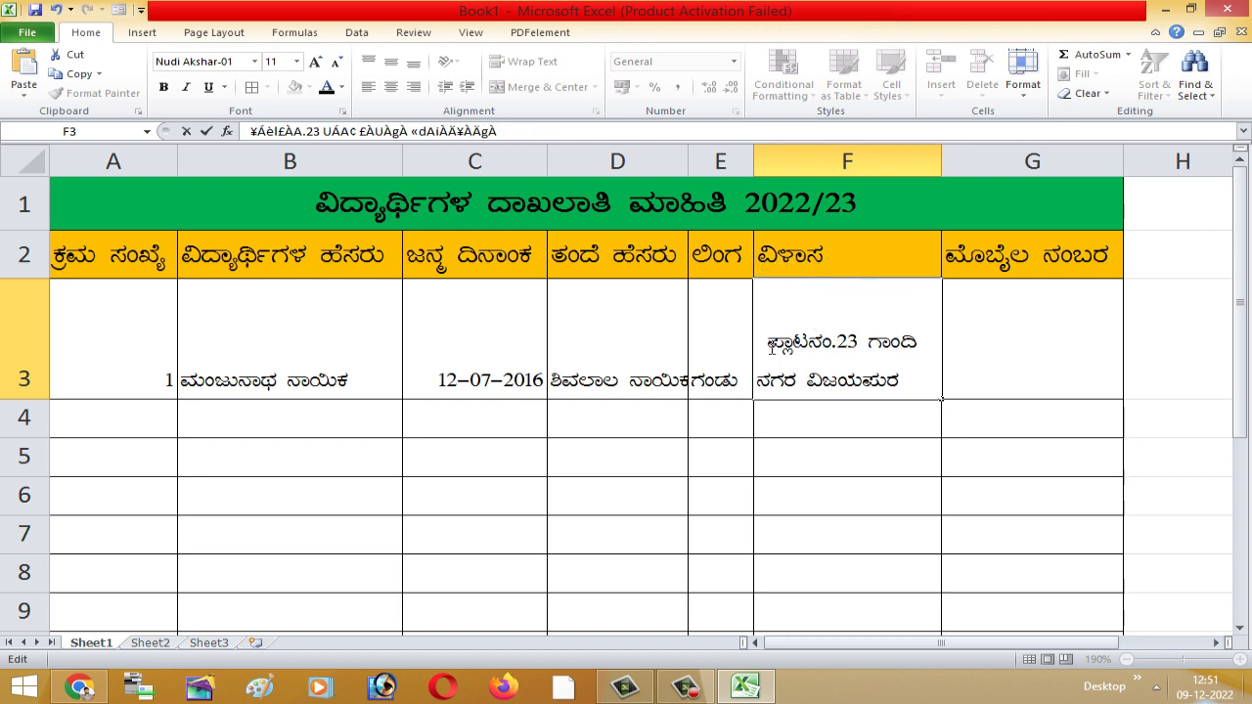
pyautogui.click(866, 442)
pyautogui.click(824, 372)
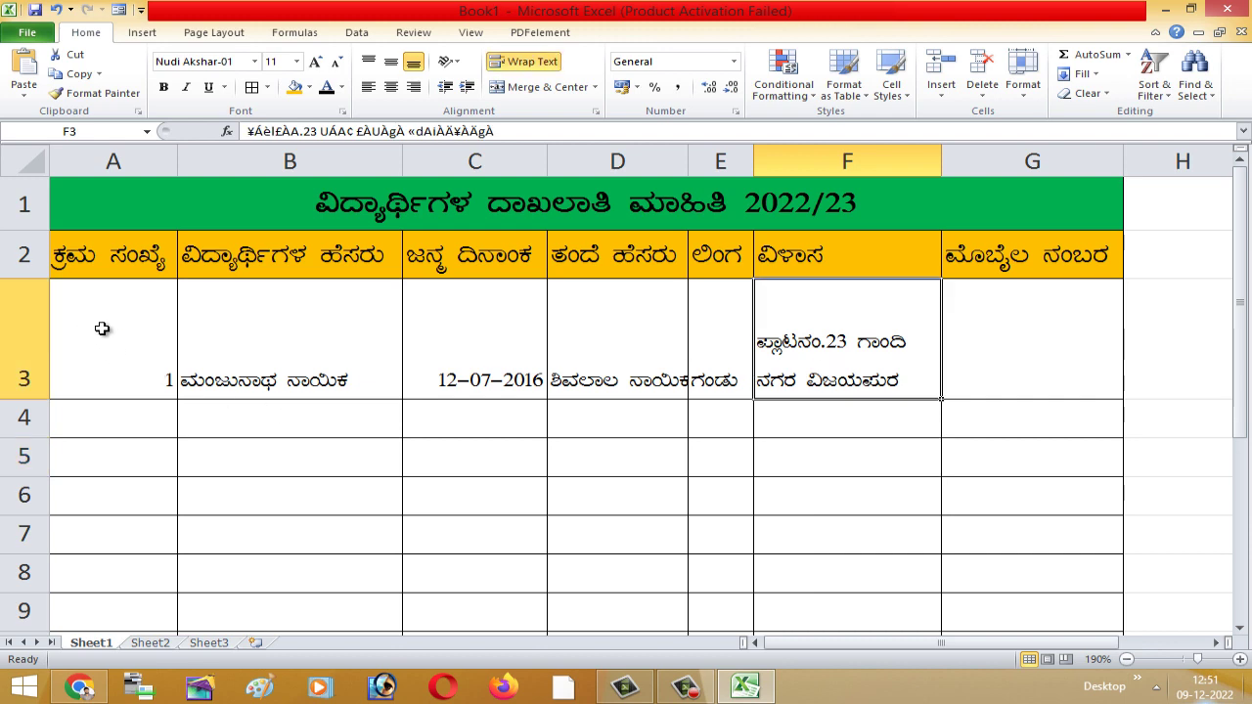
# - AutoFit row 3's height to the first student's entries A3:G3
pyautogui.moveTo(103, 329); pyautogui.dragTo(995, 351)
pyautogui.click(663, 464)
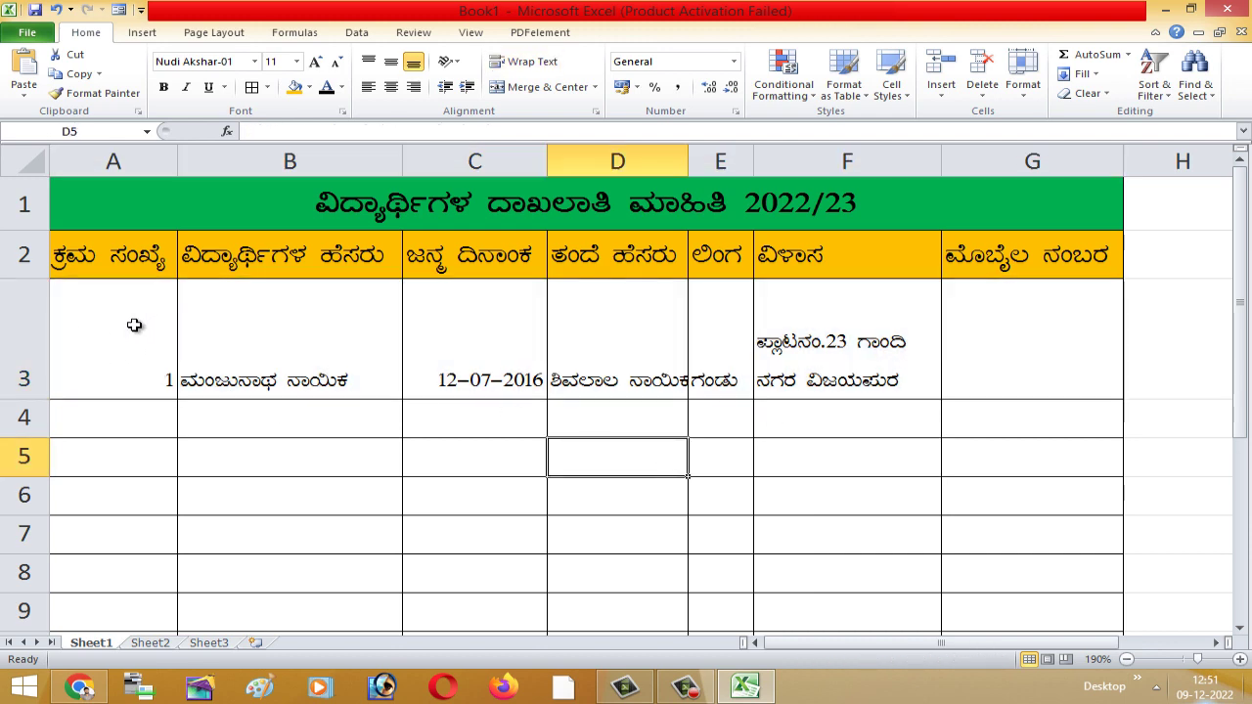
pyautogui.moveTo(137, 326); pyautogui.dragTo(994, 337)
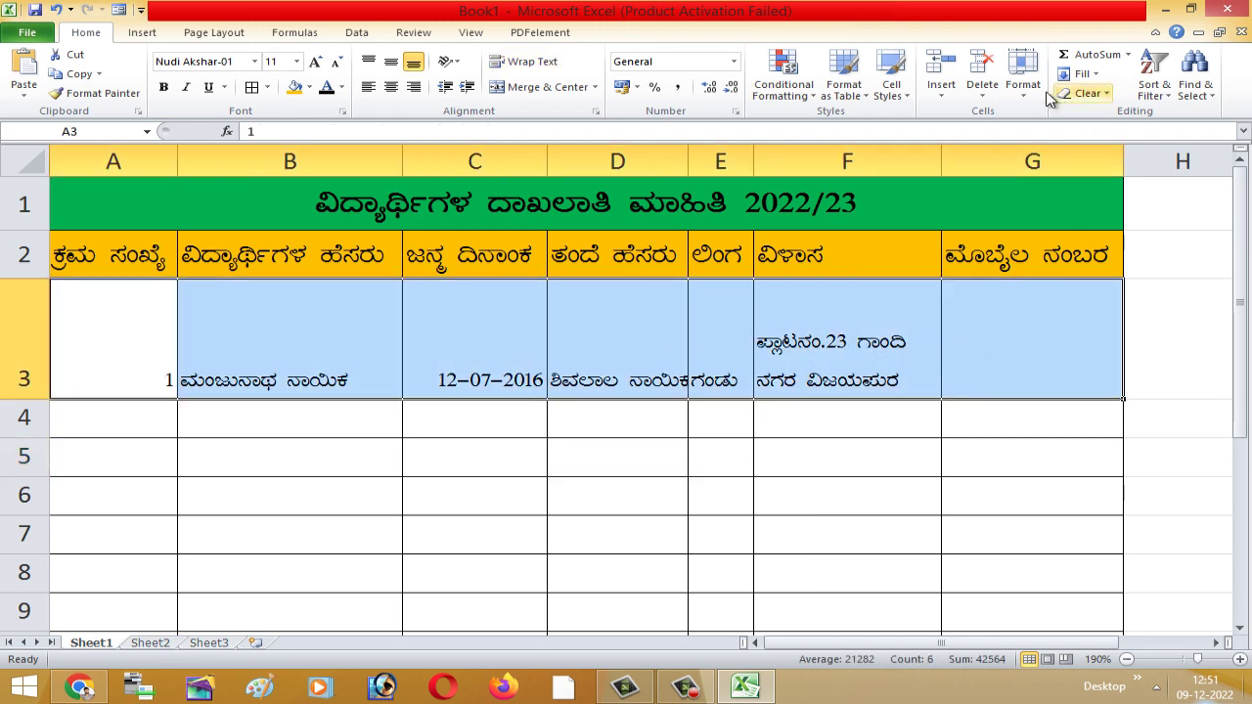
pyautogui.click(1023, 73)
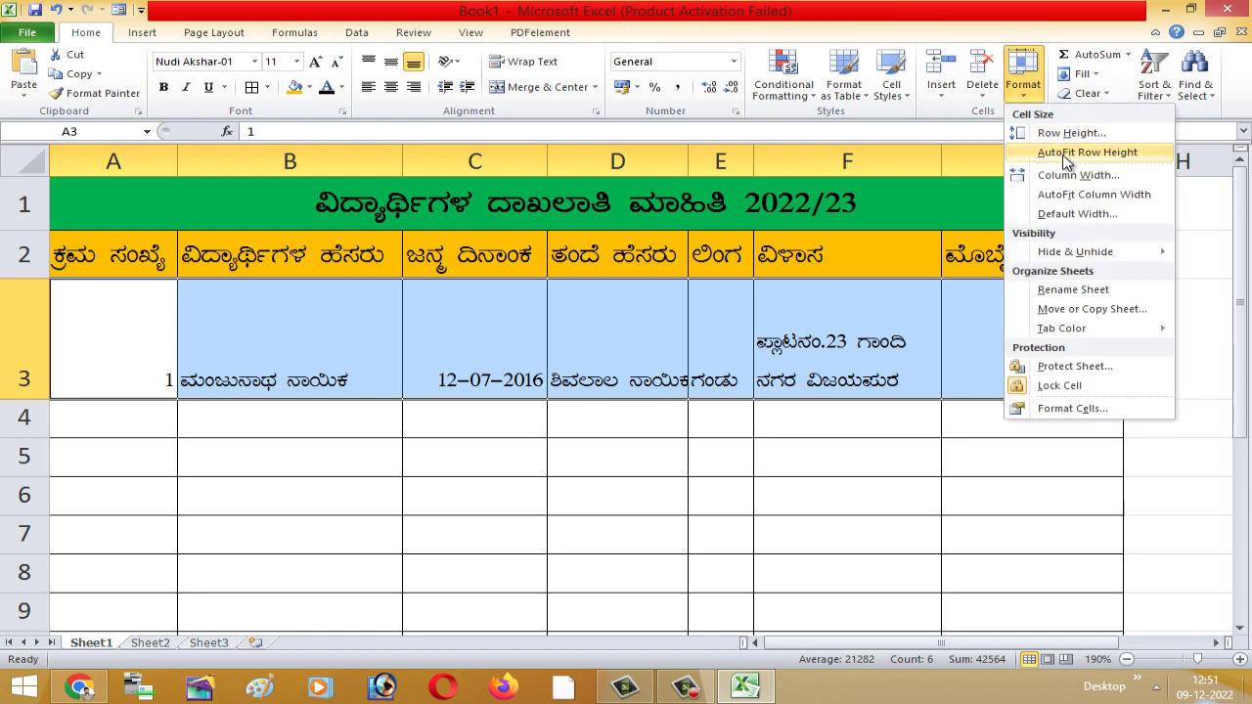
pyautogui.click(1076, 154)
# - Vertically centre the row 3 entries with Middle Align
pyautogui.click(832, 423)
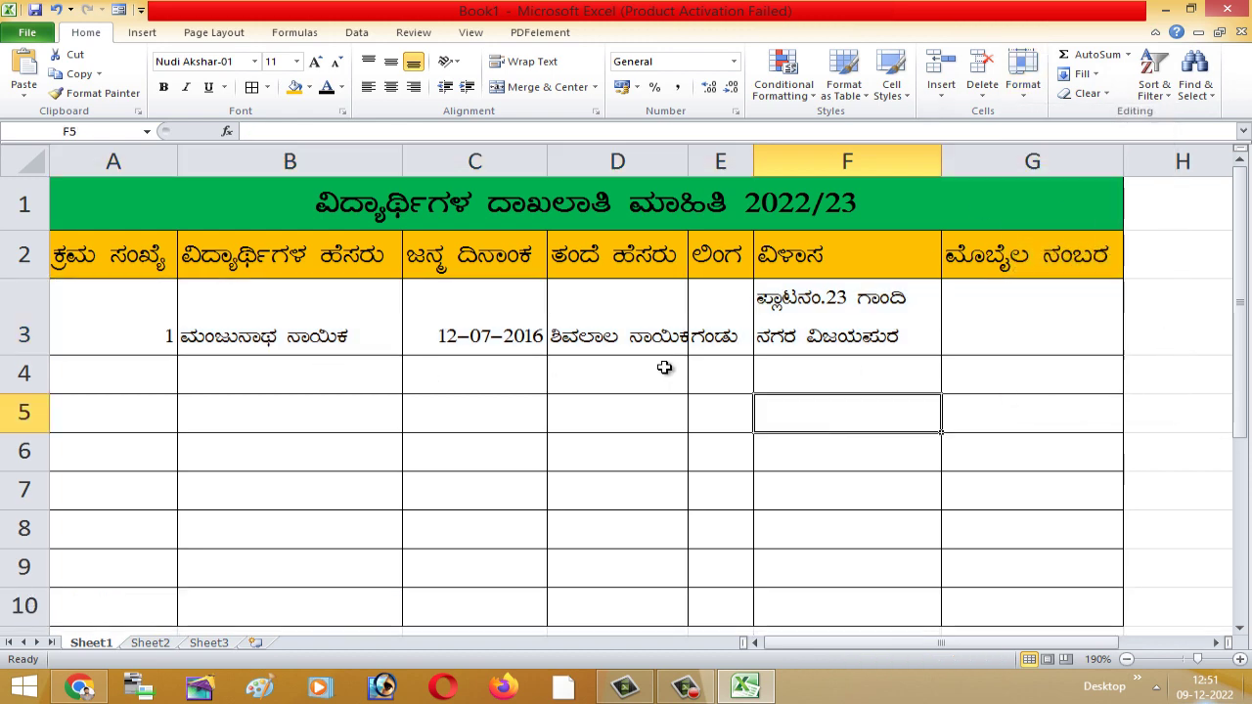
pyautogui.moveTo(158, 323); pyautogui.dragTo(1005, 321)
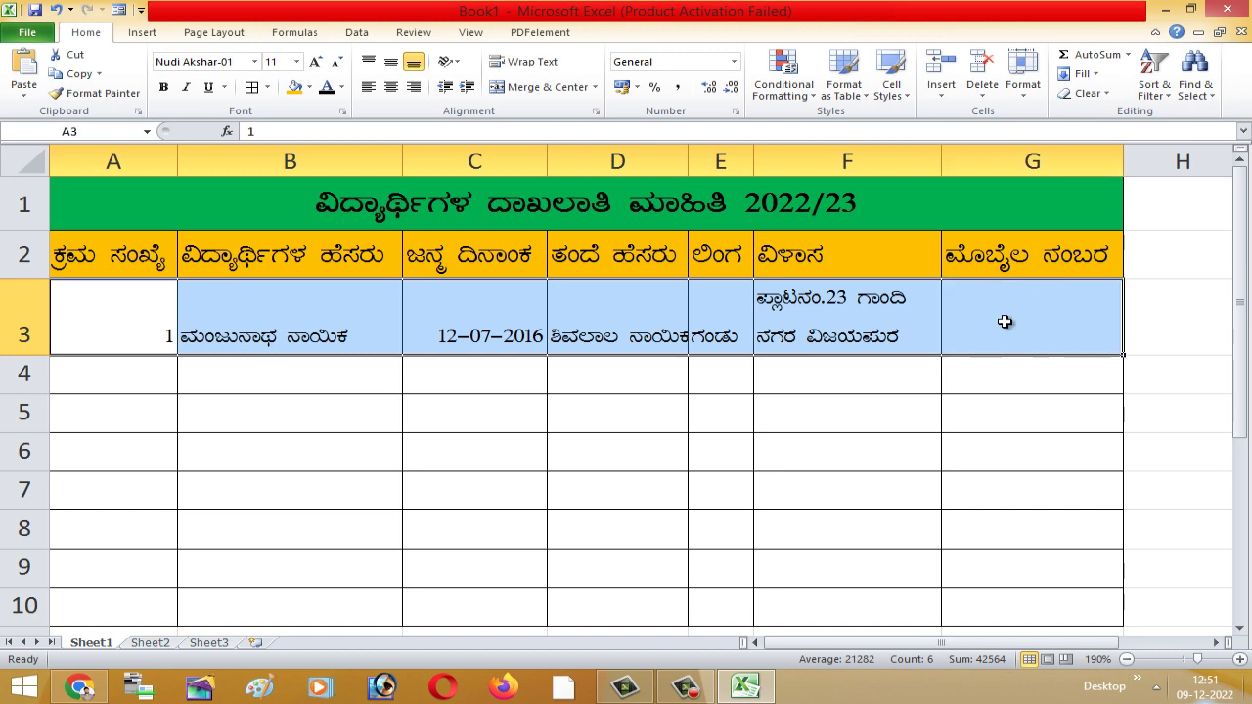
pyautogui.click(391, 61)
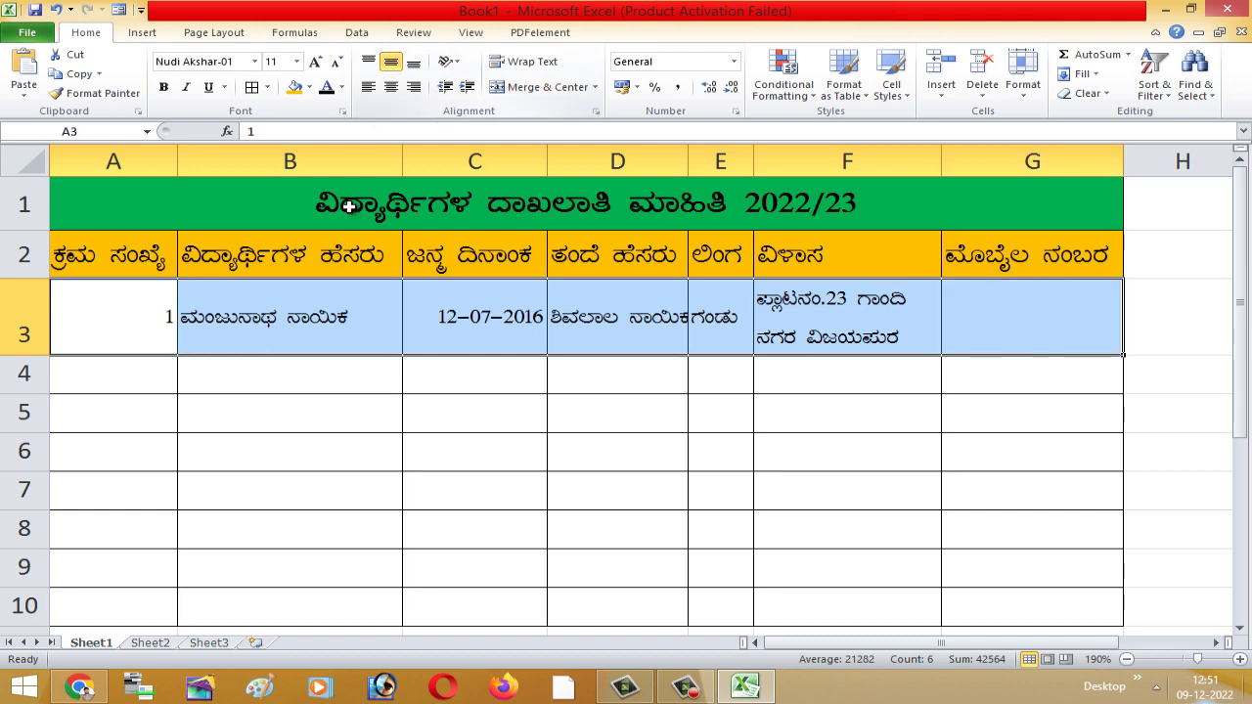
pyautogui.click(330, 438)
pyautogui.click(858, 401)
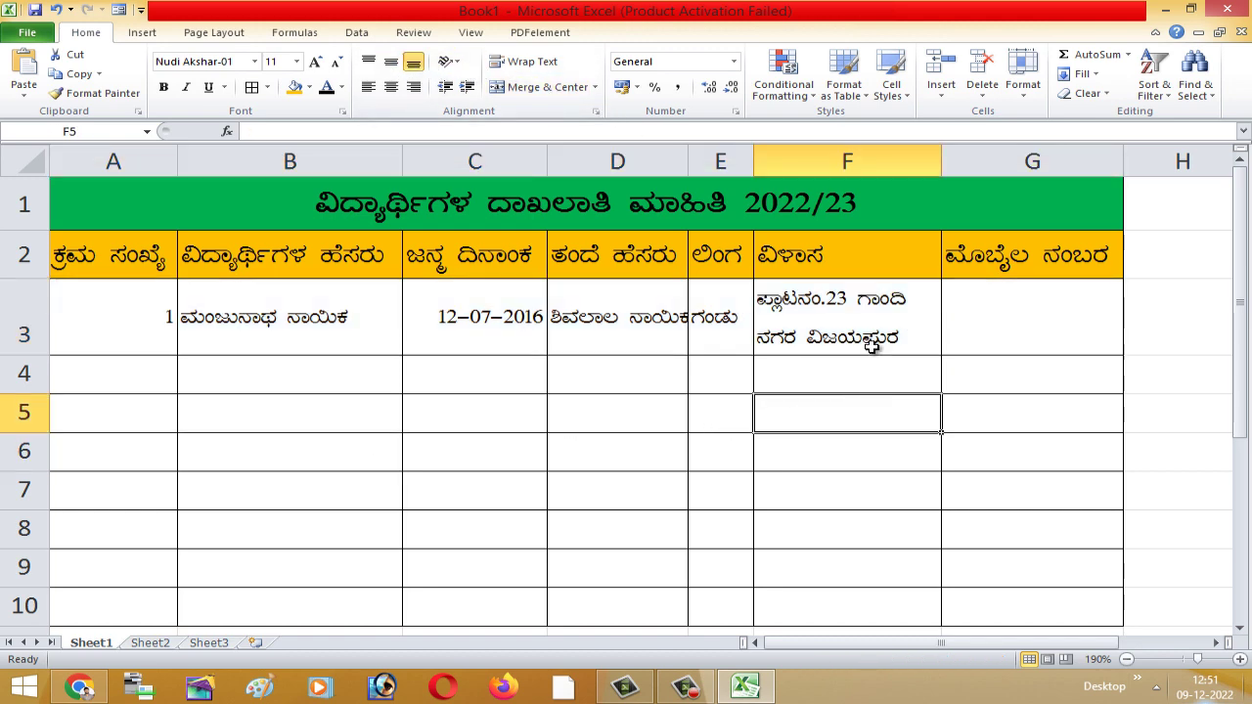
pyautogui.click(1000, 318)
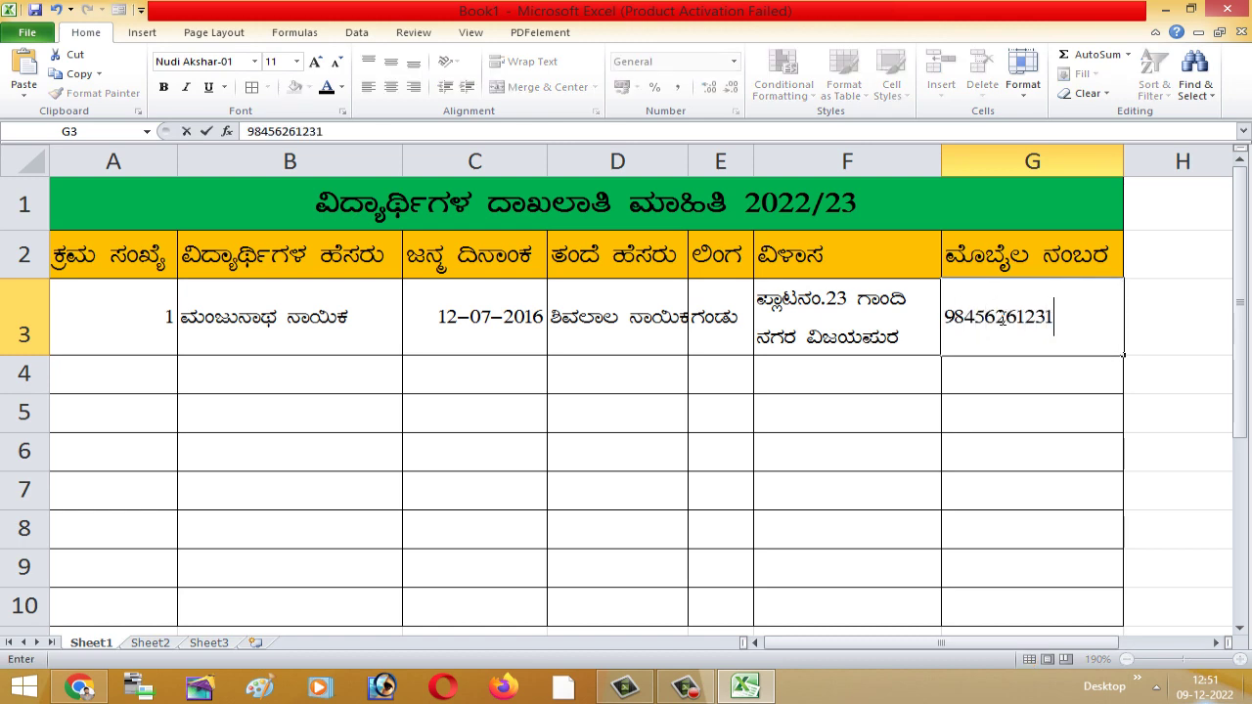
# - Enter the student's mobile number in G3
pyautogui.click(1045, 458)
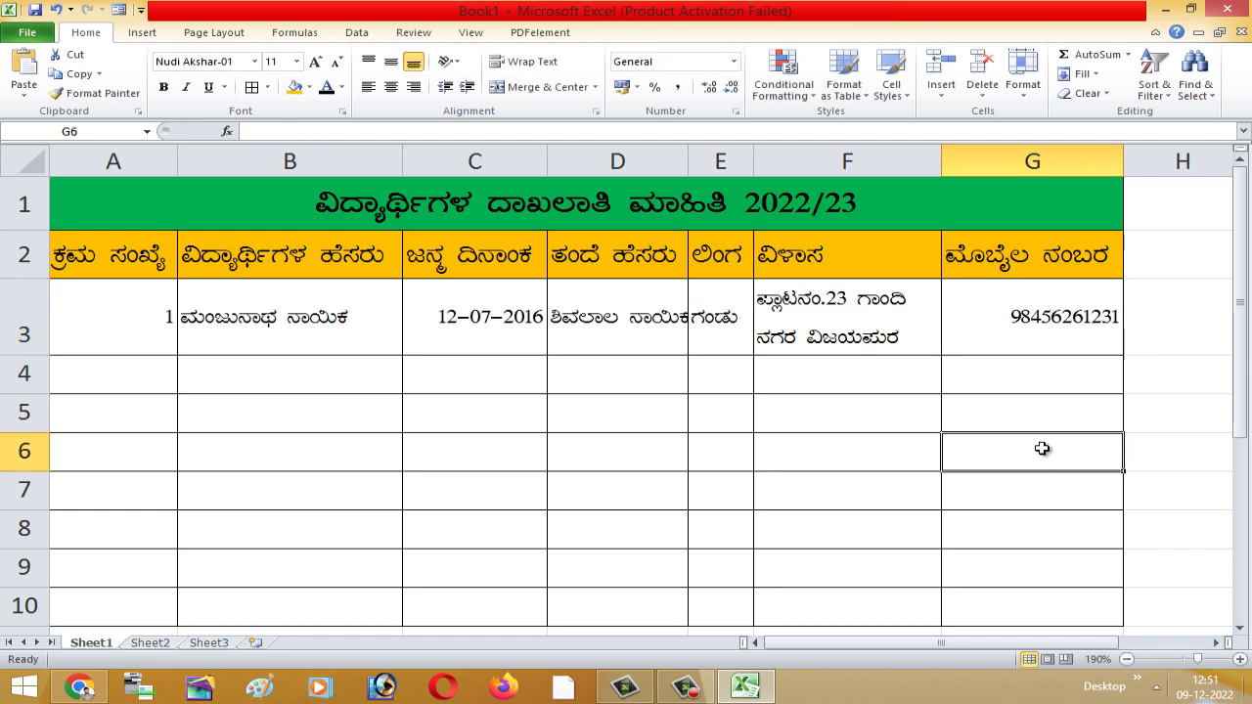
pyautogui.click(660, 460)
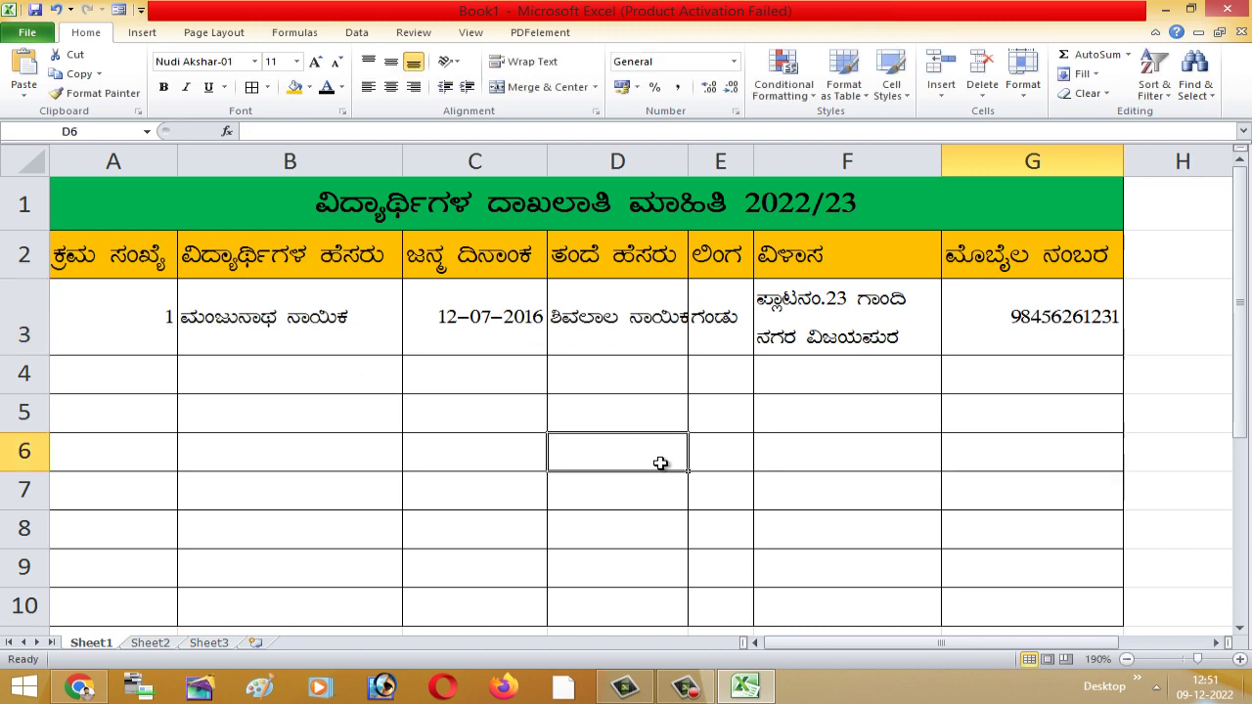
pyautogui.click(672, 486)
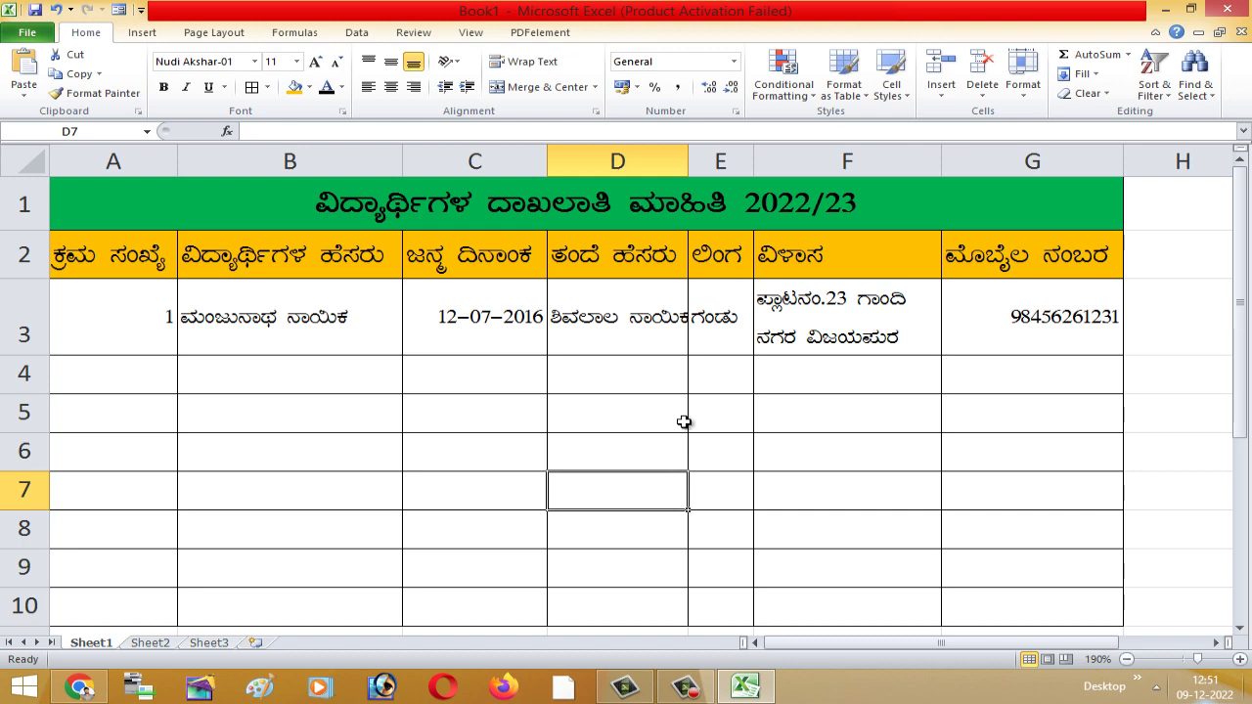
# - Widen column D so the father's name fits
pyautogui.moveTo(682, 156); pyautogui.dragTo(704, 156)
pyautogui.click(689, 388)
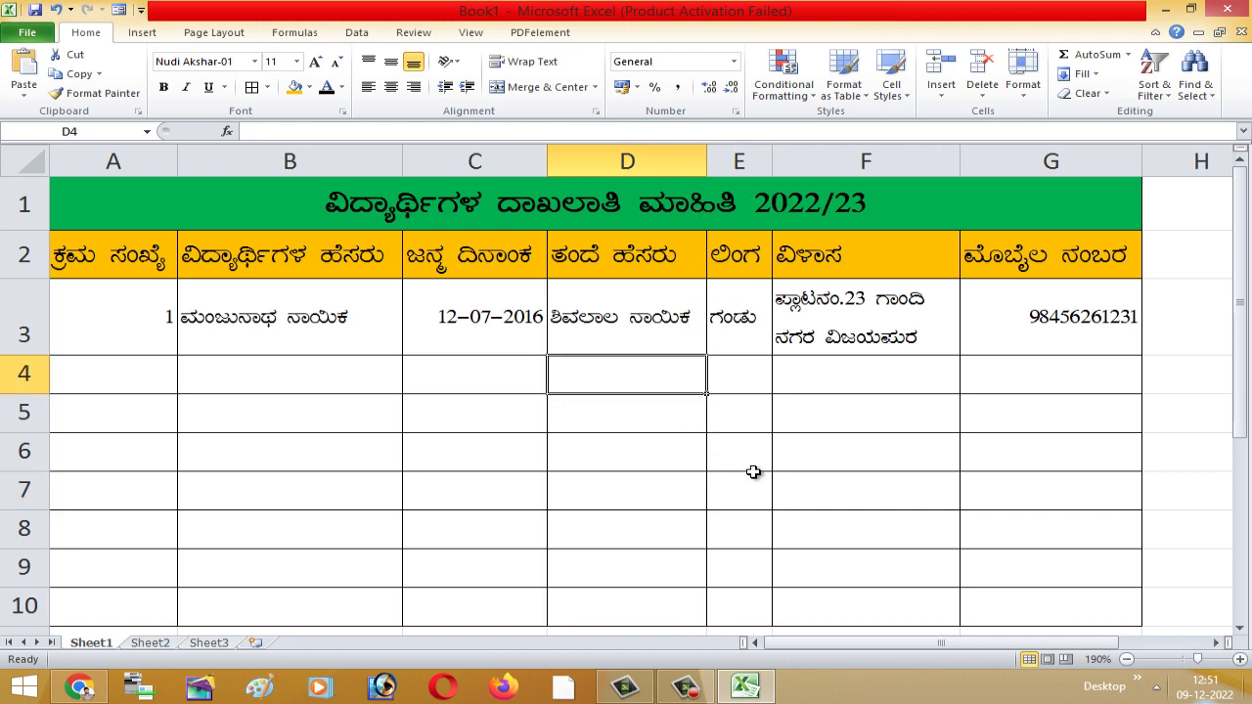
pyautogui.click(1061, 255)
pyautogui.click(1073, 322)
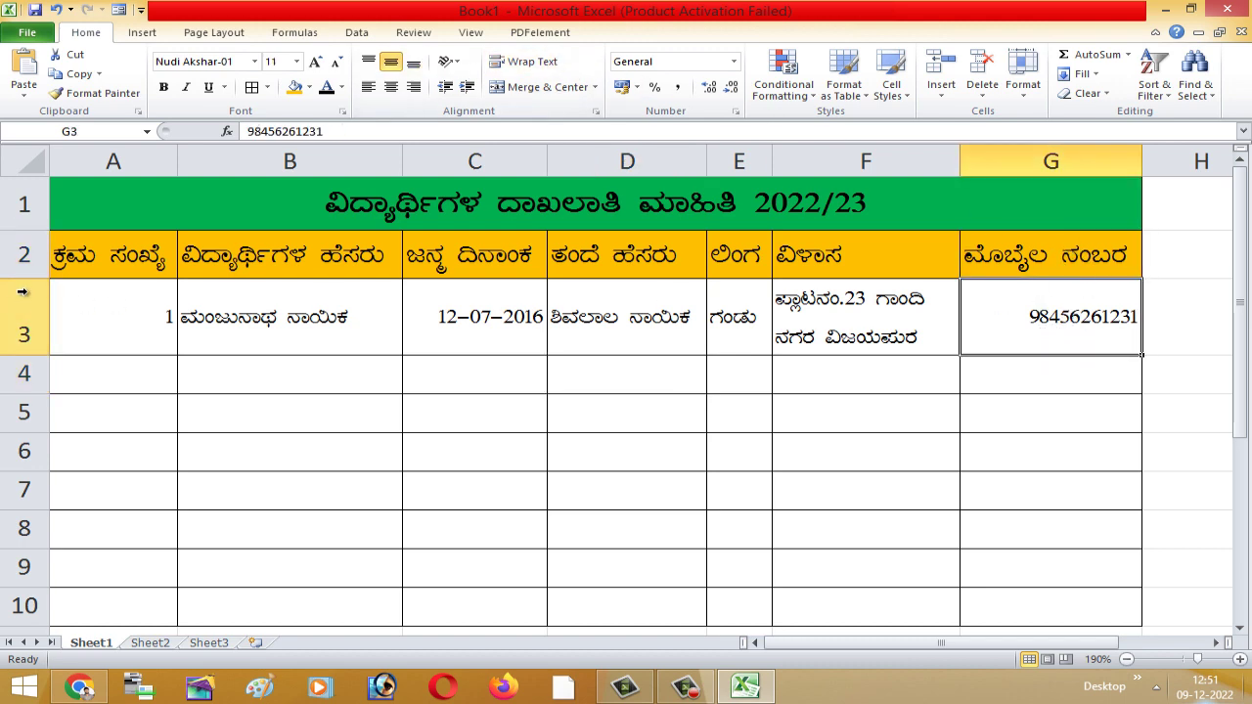
# - Make header row 2 taller and narrow columns G and F
pyautogui.moveTo(22, 279); pyautogui.dragTo(27, 321)
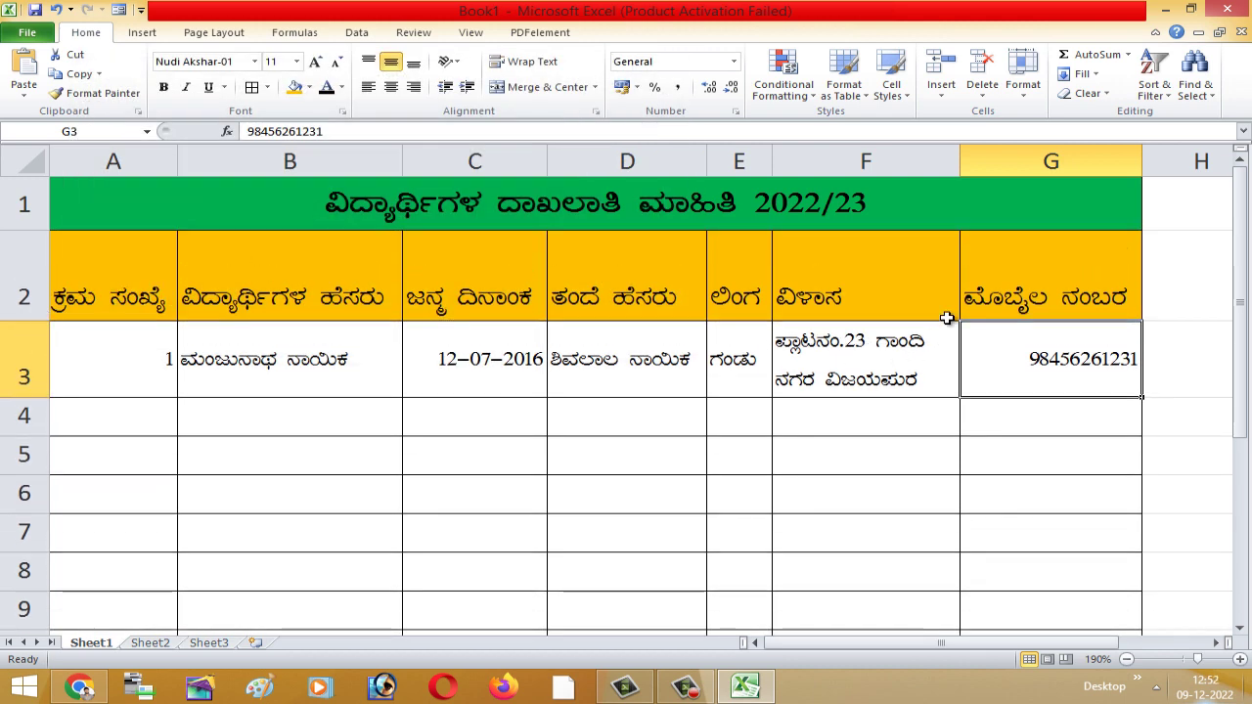
pyautogui.press('Up')
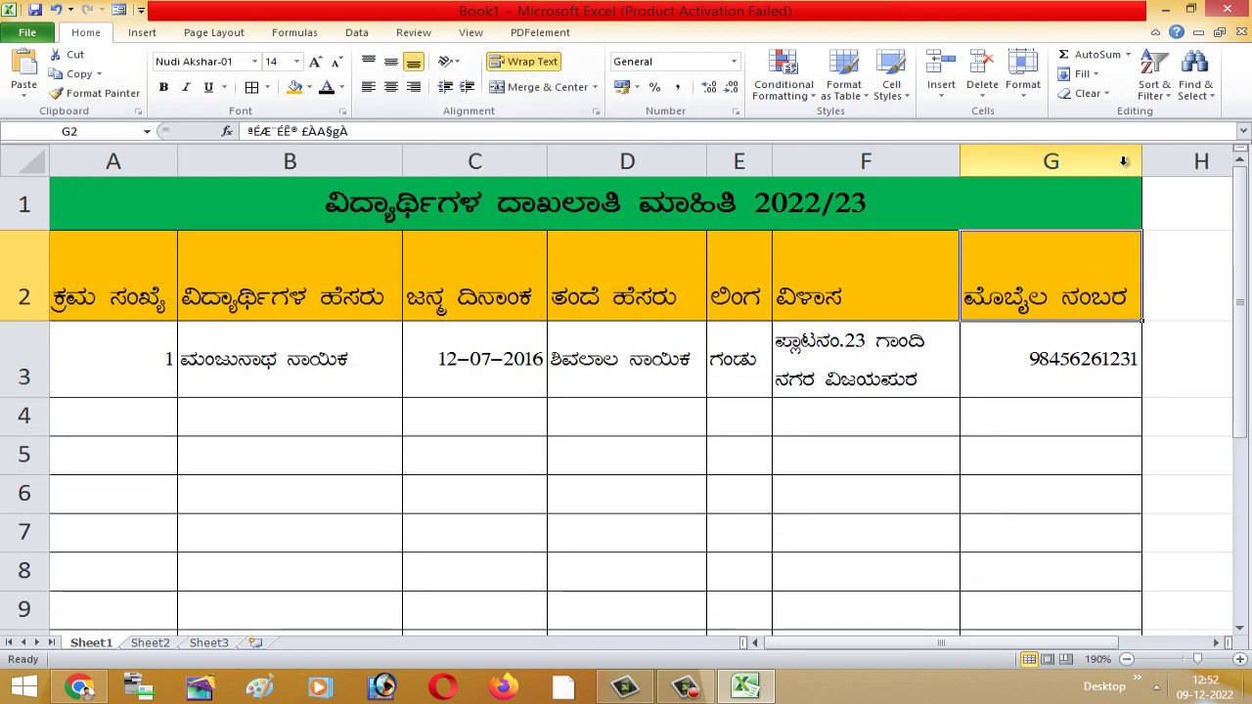
pyautogui.moveTo(1142, 161); pyautogui.dragTo(1100, 161)
pyautogui.click(1128, 345)
pyautogui.click(1084, 428)
pyautogui.click(1048, 461)
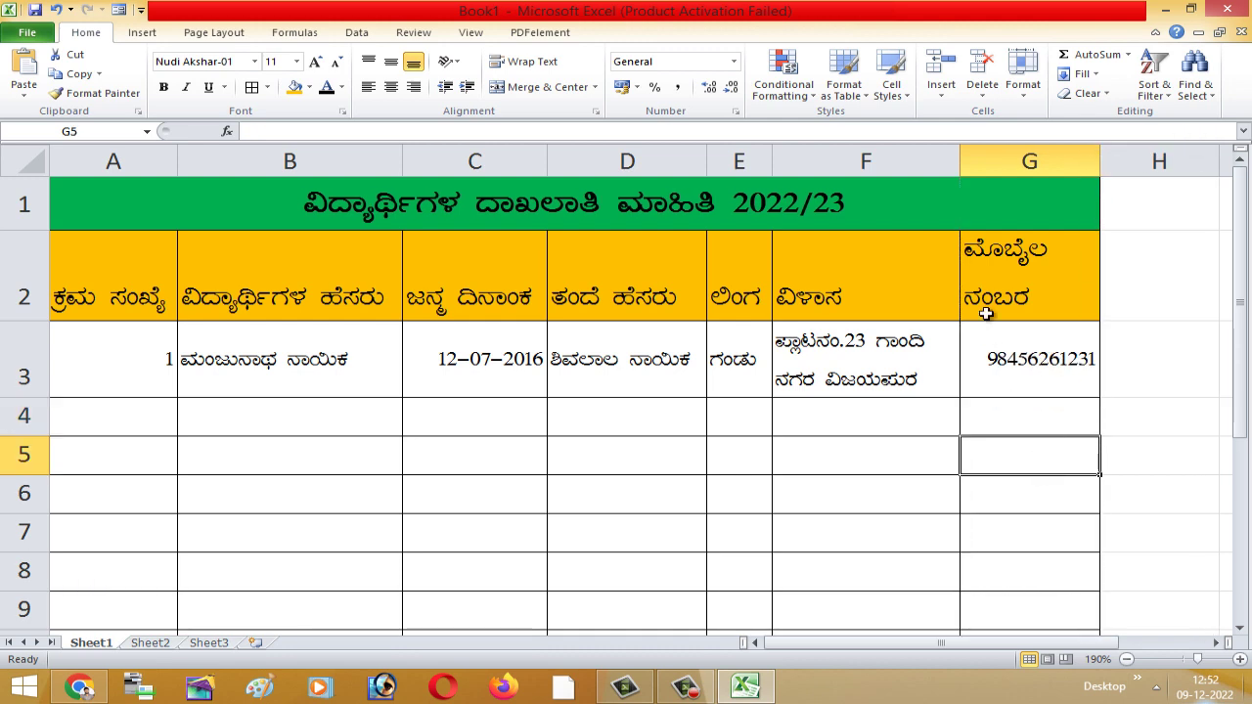
pyautogui.moveTo(963, 169); pyautogui.dragTo(936, 168)
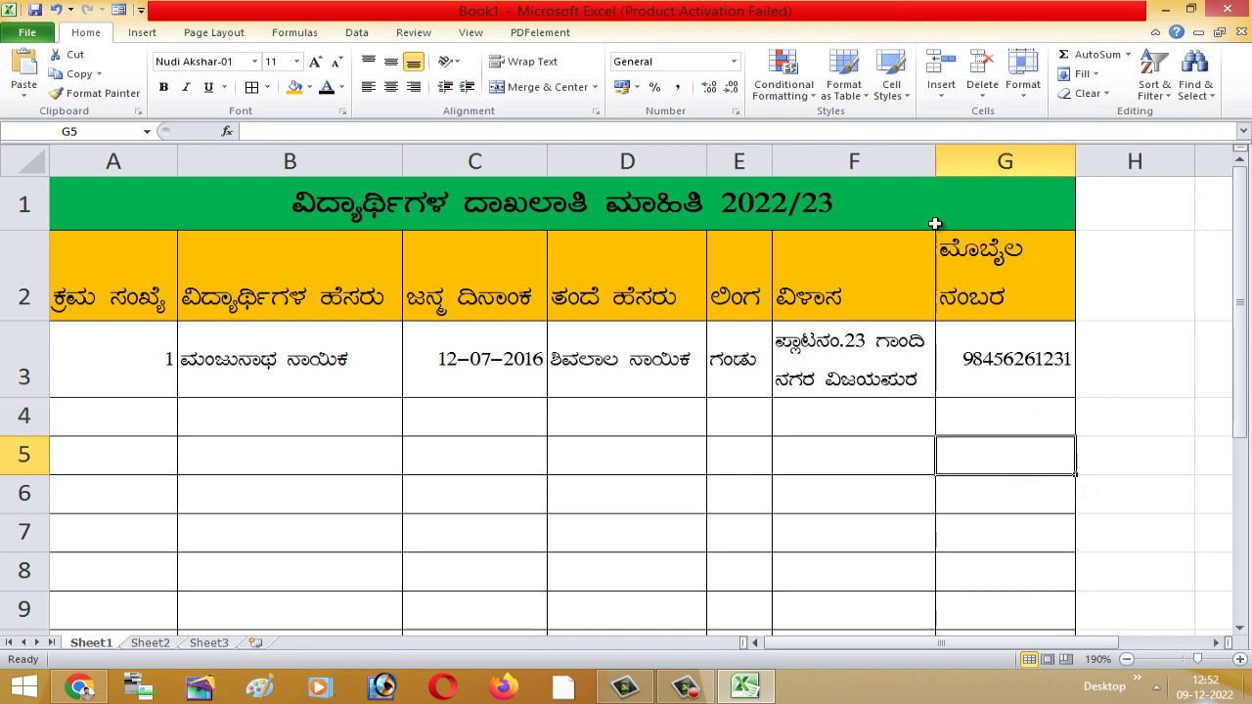
pyautogui.click(879, 560)
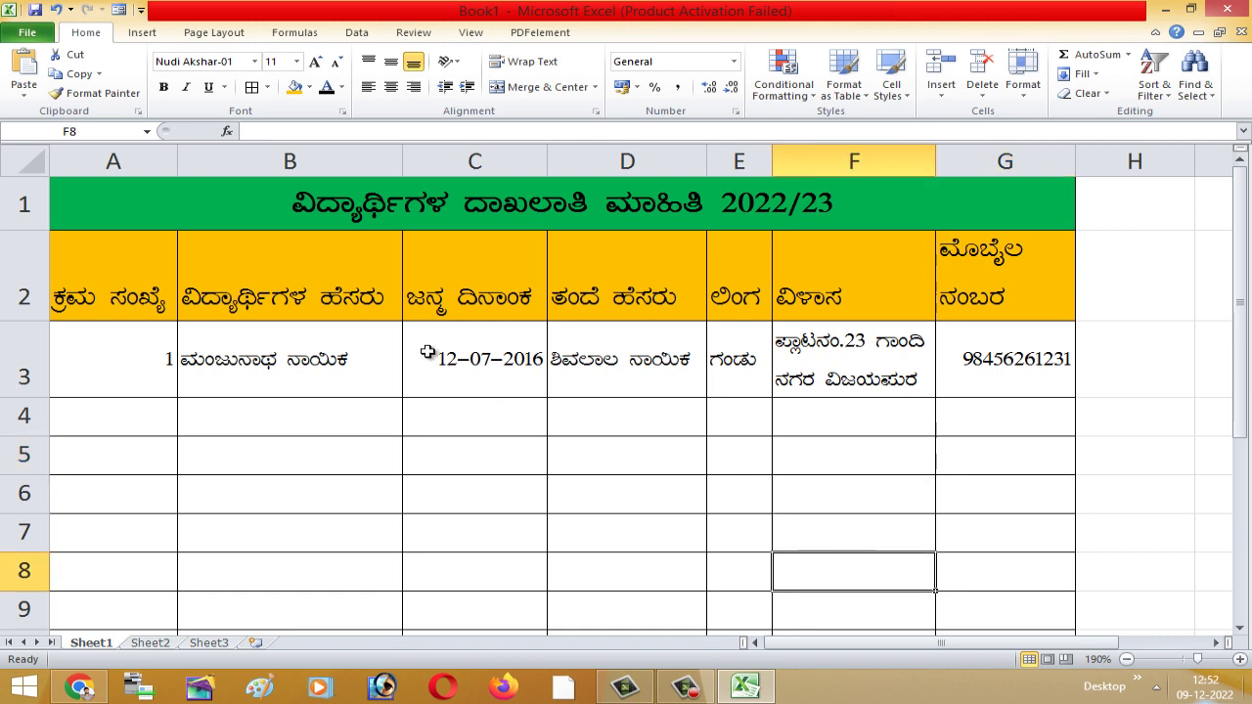
pyautogui.click(127, 372)
# - Wrap the A2 heading onto two lines and narrow column A to width 8
pyautogui.click(165, 282)
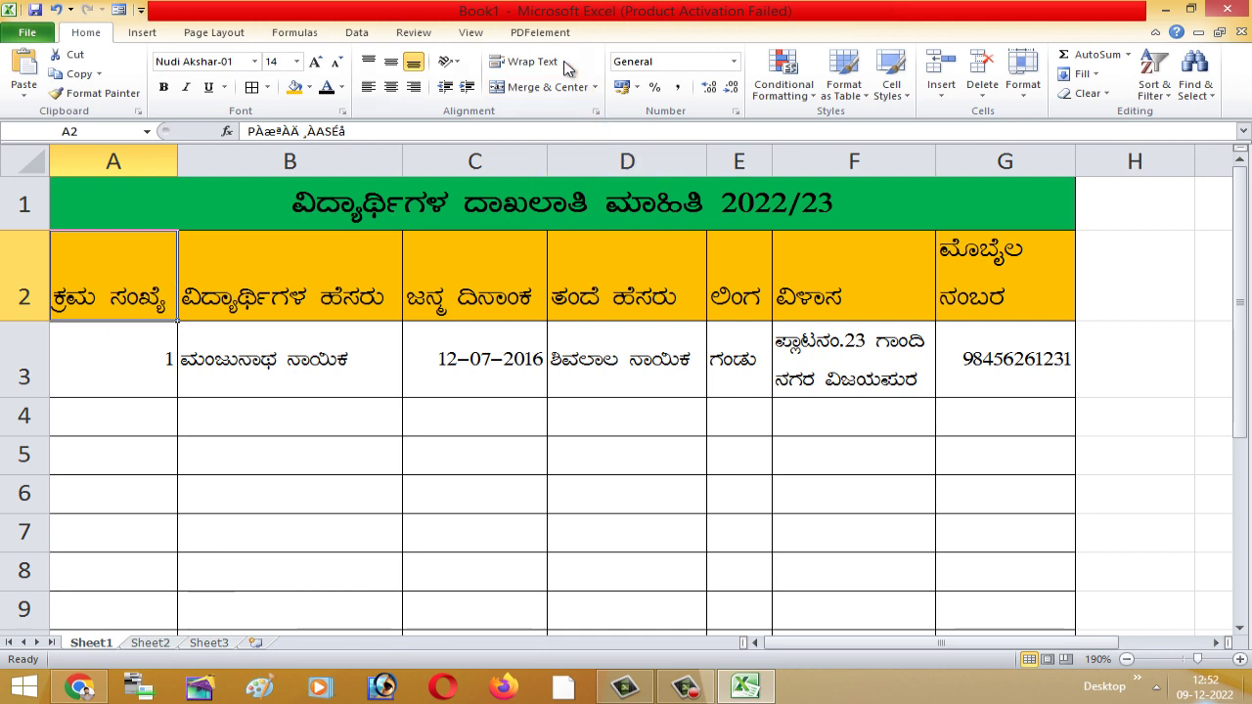
pyautogui.click(531, 61)
pyautogui.moveTo(177, 161); pyautogui.dragTo(115, 168)
pyautogui.click(179, 479)
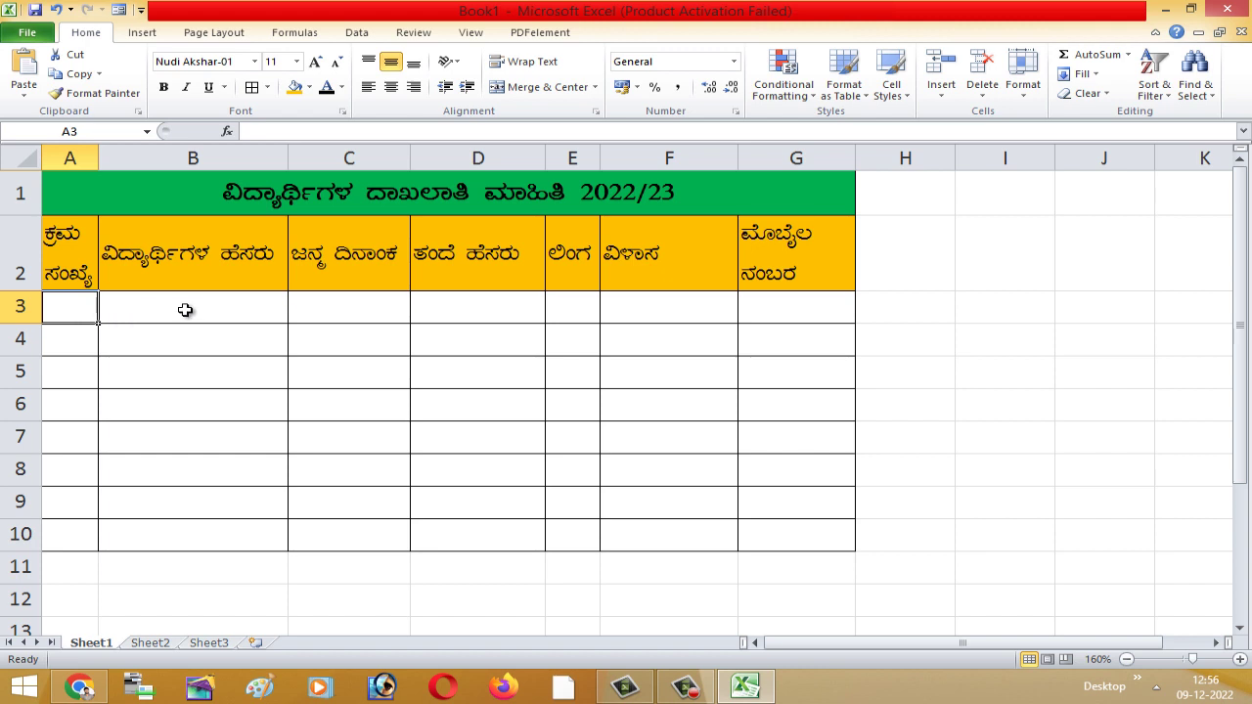
# - Enter the test serial number 2 in cell A4
pyautogui.click(65, 339)
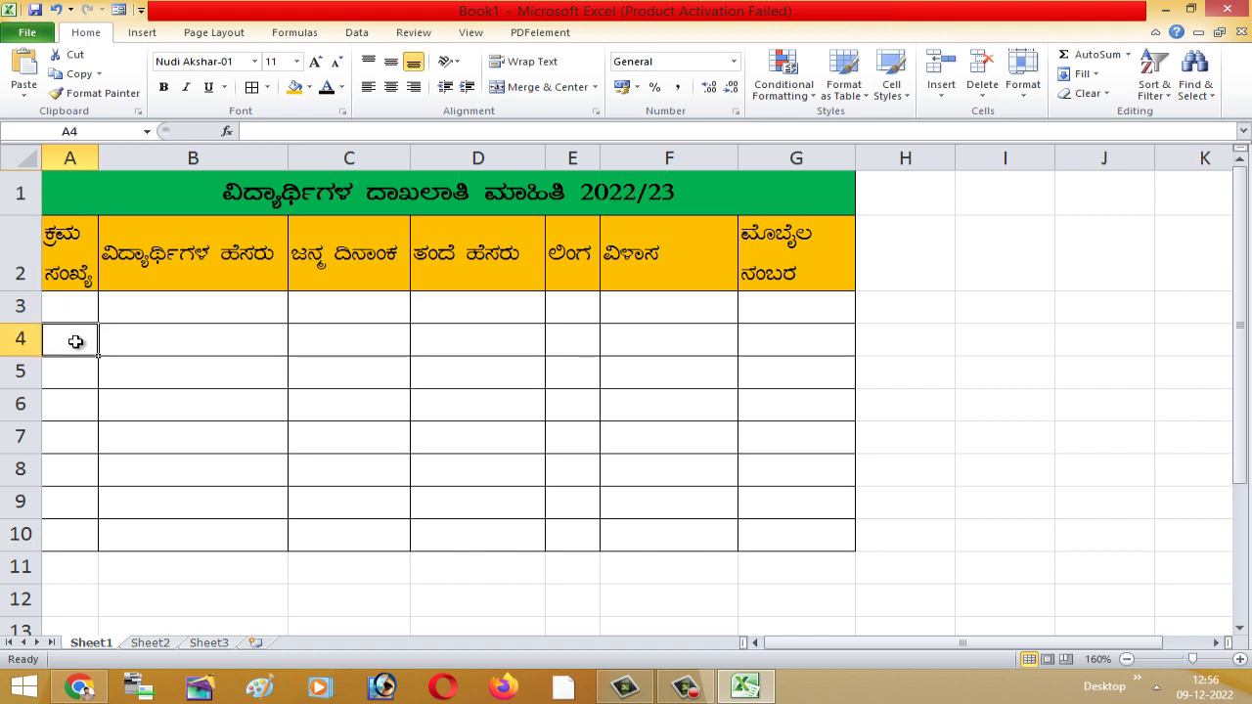
pyautogui.click(77, 306)
pyautogui.click(75, 363)
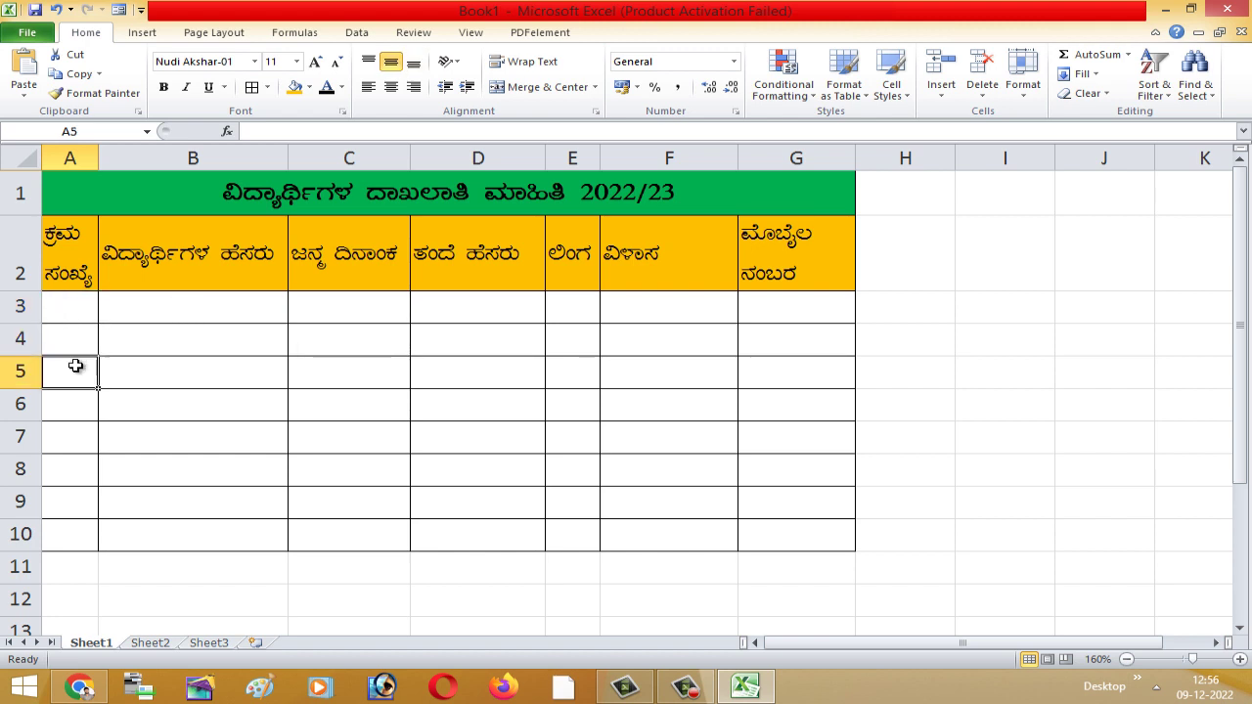
pyautogui.click(72, 343)
pyautogui.write('2')
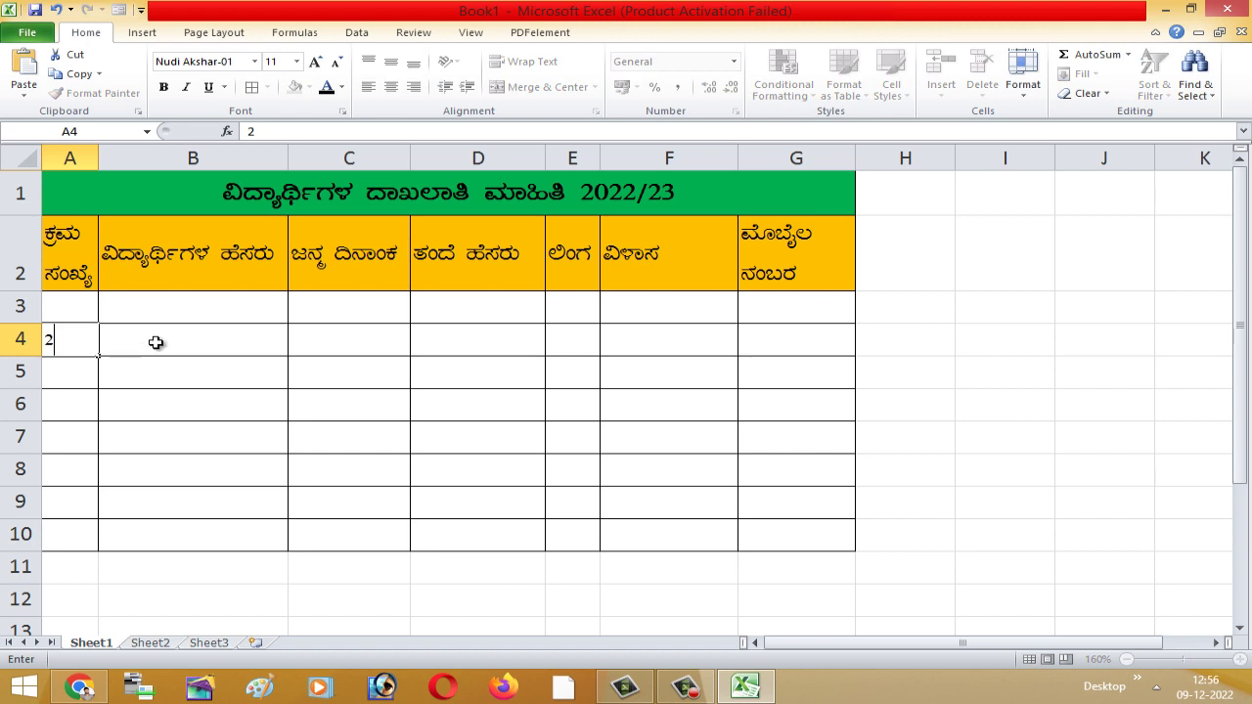
pyautogui.click(160, 341)
# - Remove the test entry and sample student data, returning row 3 to standard height
pyautogui.click(322, 343)
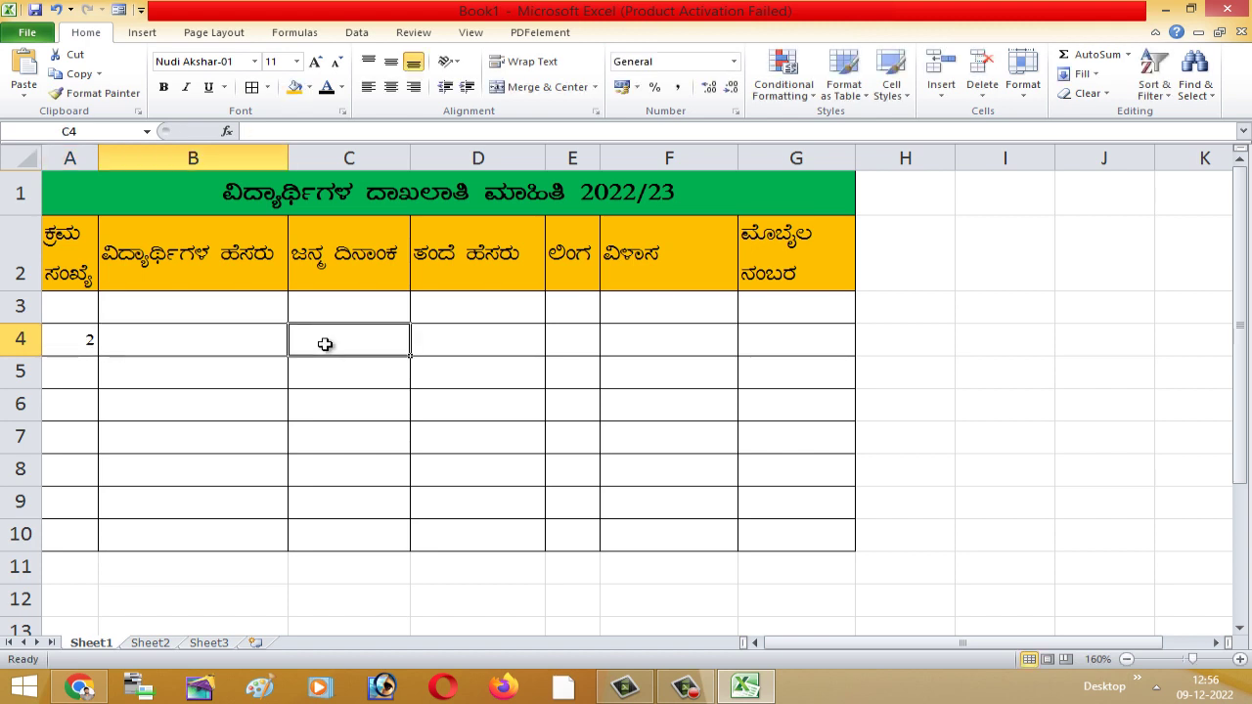
pyautogui.click(482, 342)
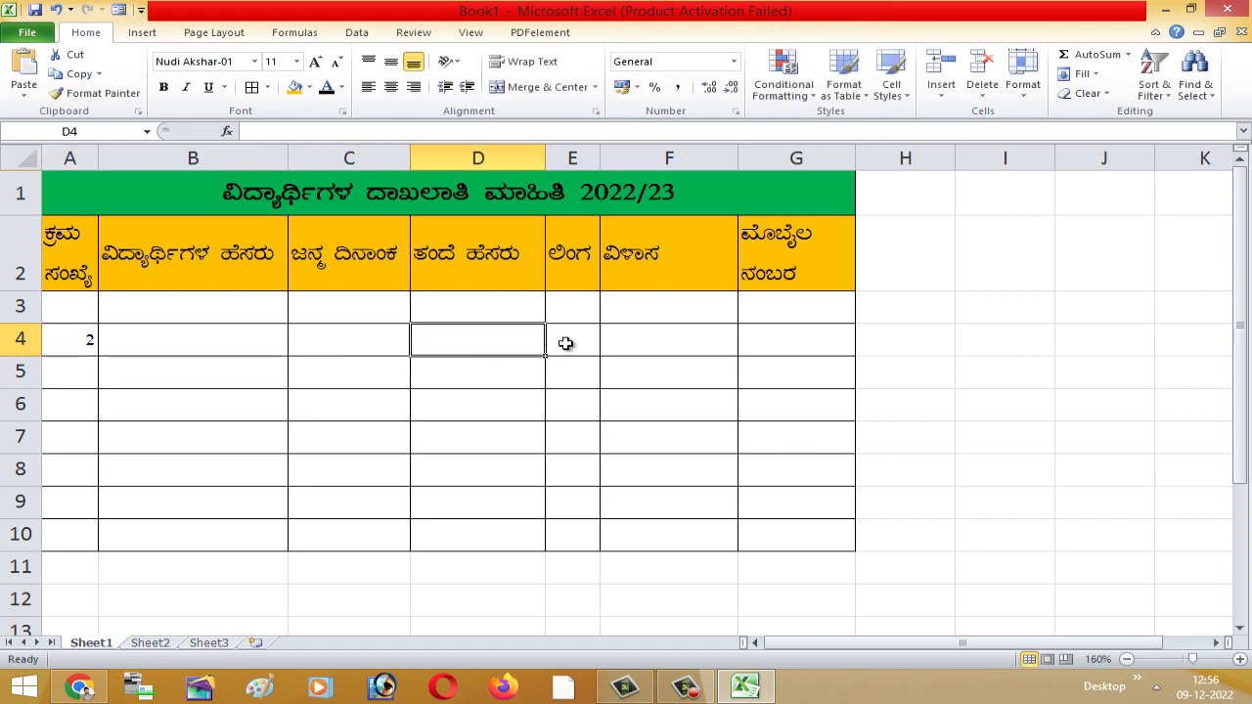
pyautogui.click(565, 343)
pyautogui.click(657, 337)
pyautogui.click(782, 344)
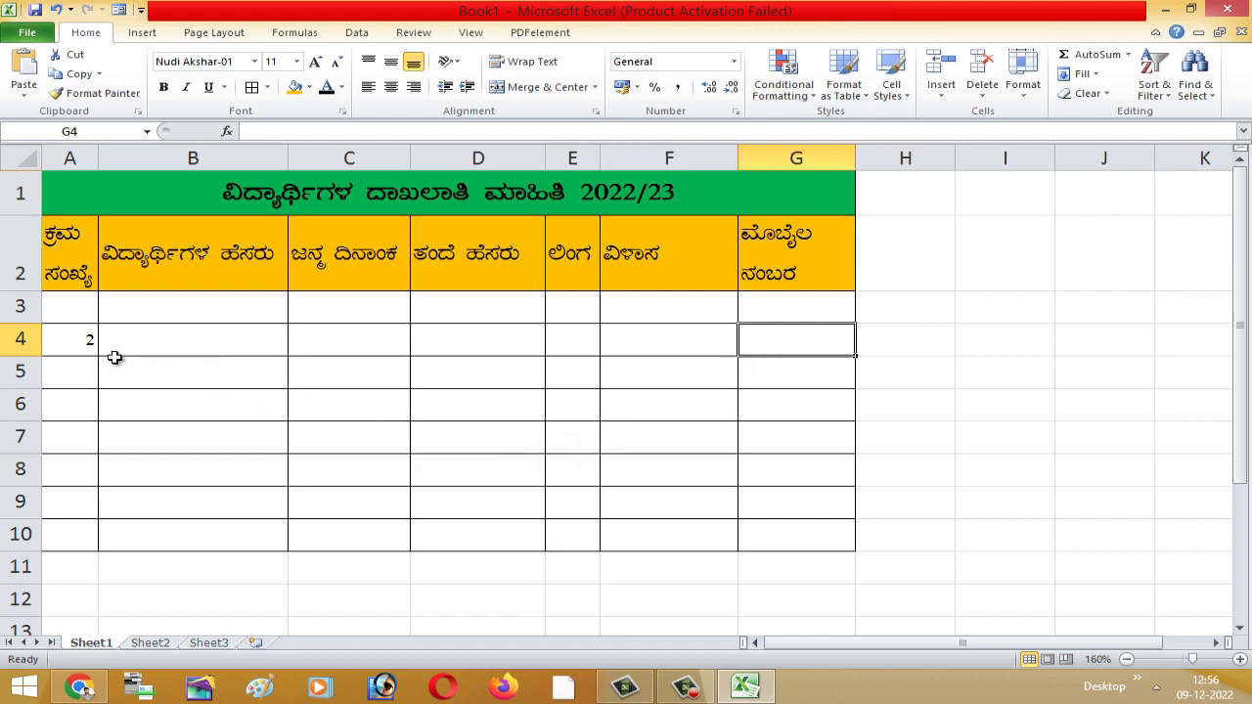
pyautogui.click(74, 343)
pyautogui.click(169, 368)
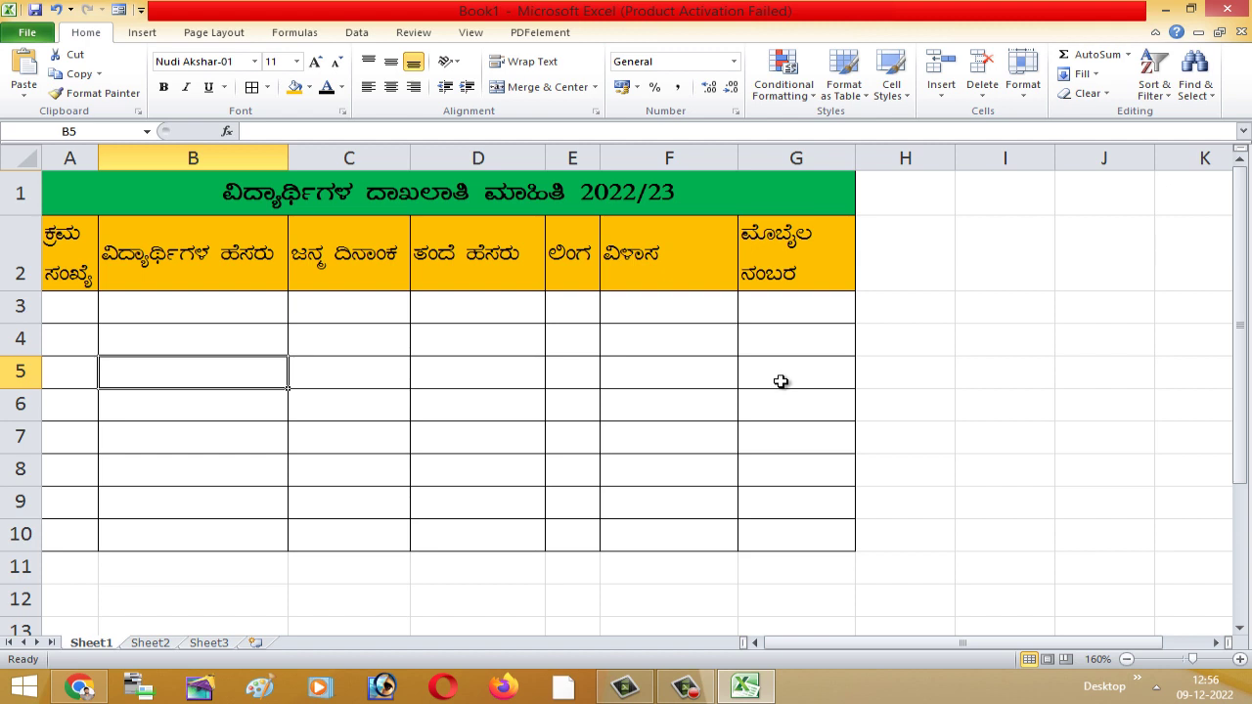
pyautogui.click(761, 399)
pyautogui.click(881, 413)
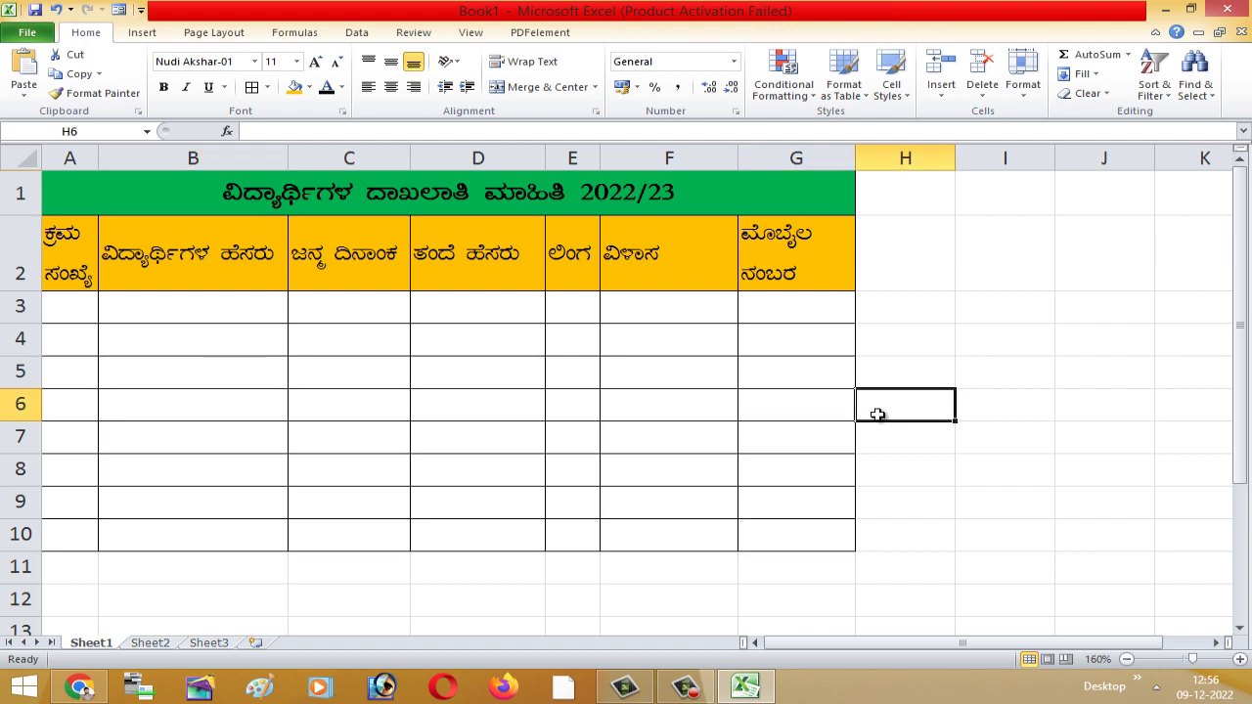
pyautogui.click(775, 466)
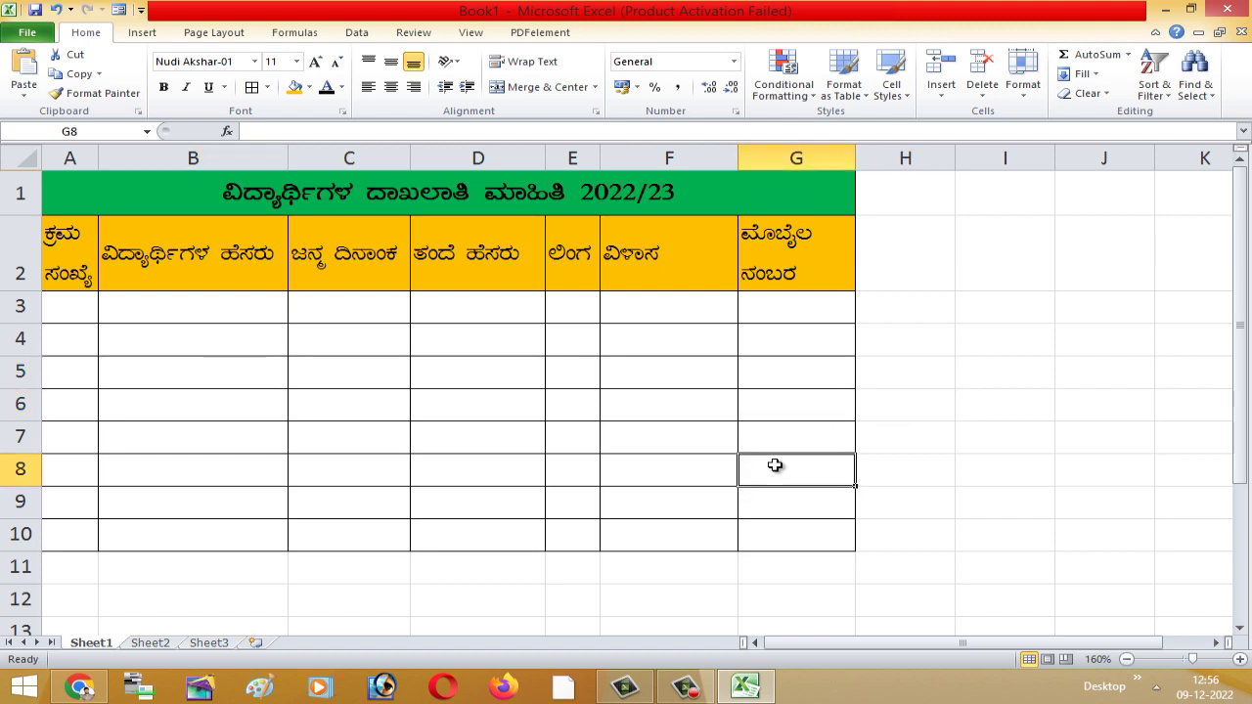